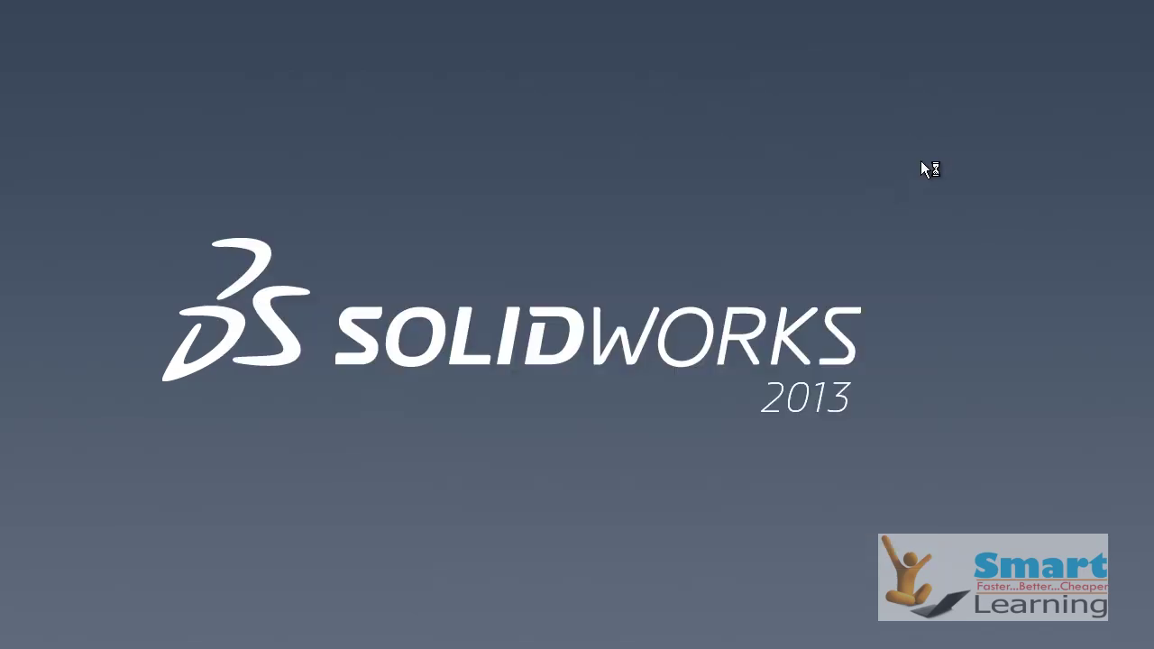
Start a Rib feature from the existing diagonal sketch line between the bracket's vertical and horizontal walls
scroll(371, 316, "up", 1)
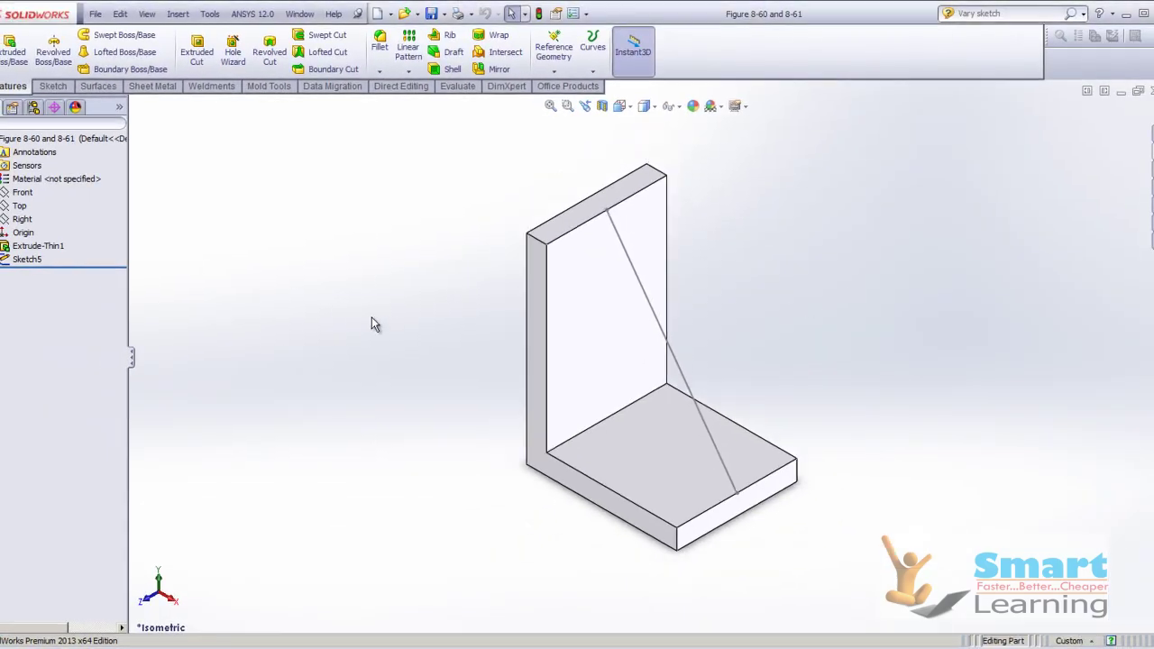
scroll(819, 322, "down", 1)
left_click(444, 36)
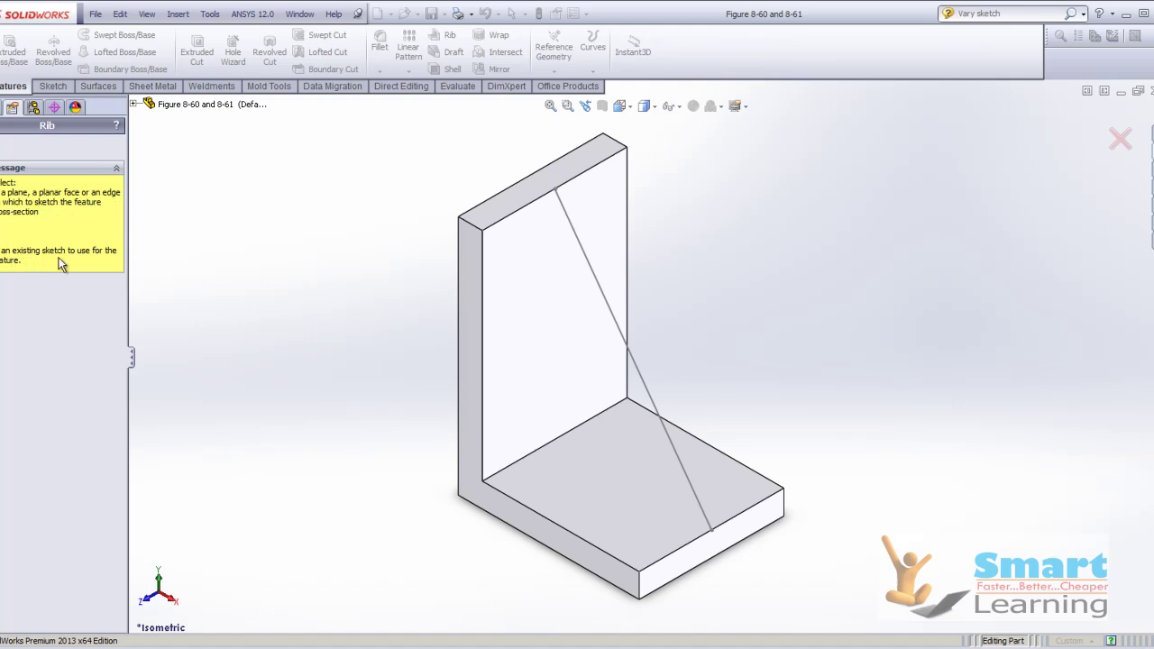
left_click(613, 312)
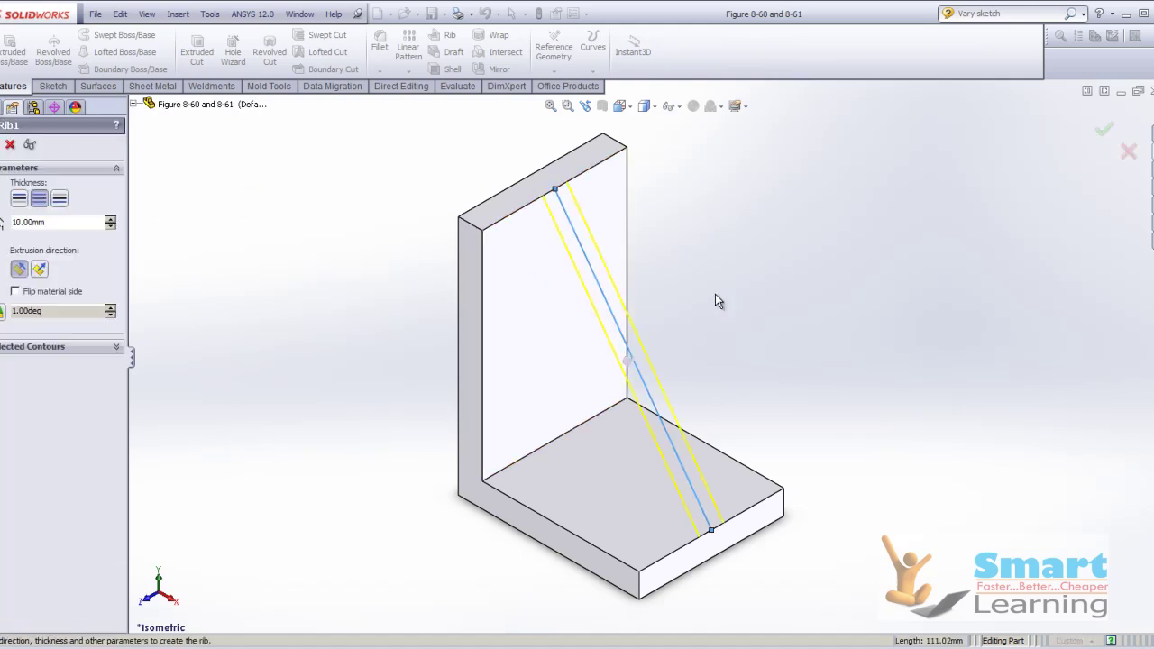
middle_click_drag(745, 312, 793, 227)
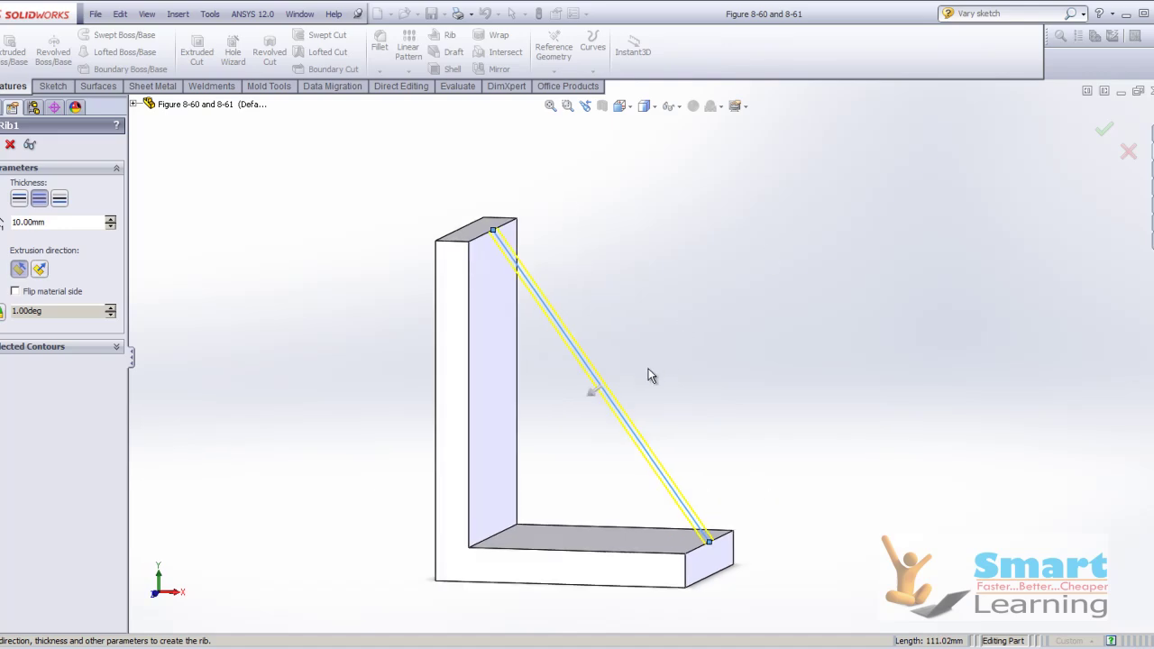
Try the rib's extrusion direction normal to the sketch and return it to parallel to the sketch
left_click(40, 271)
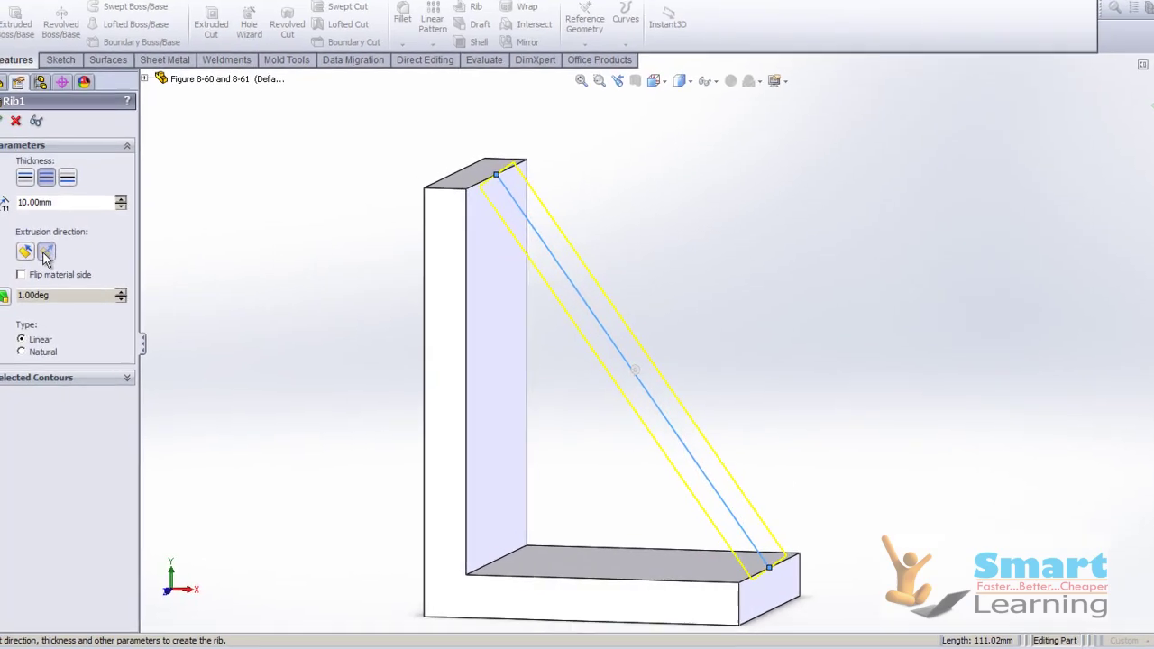
left_click(20, 271)
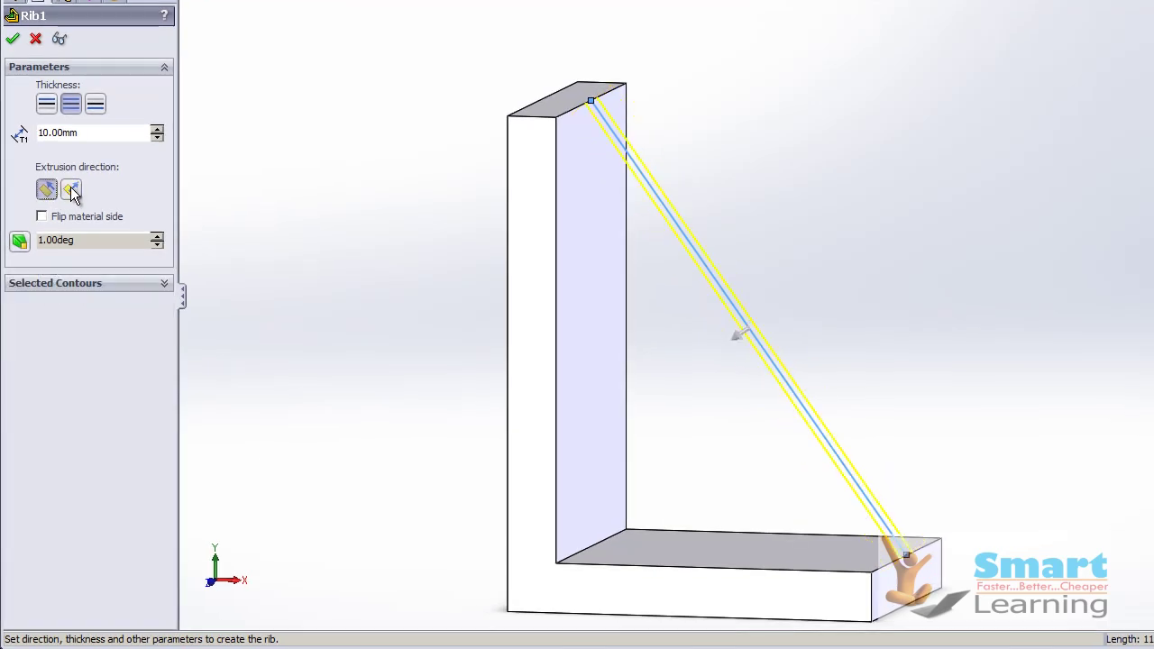
left_click(72, 191)
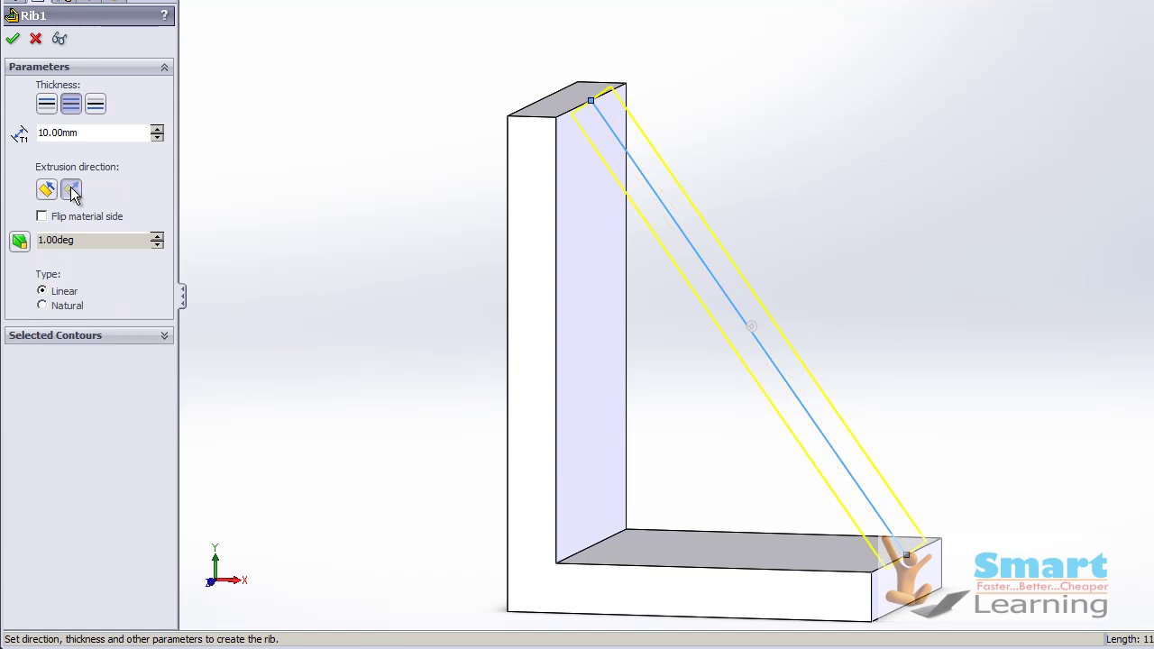
left_click(46, 190)
Try a rib thickness of 5 mm, set it to 15 mm, and create the rib
mouse_move(906, 321)
middle_mouse_down()
mouse_move(855, 371)
mouse_move(820, 378)
middle_mouse_up()
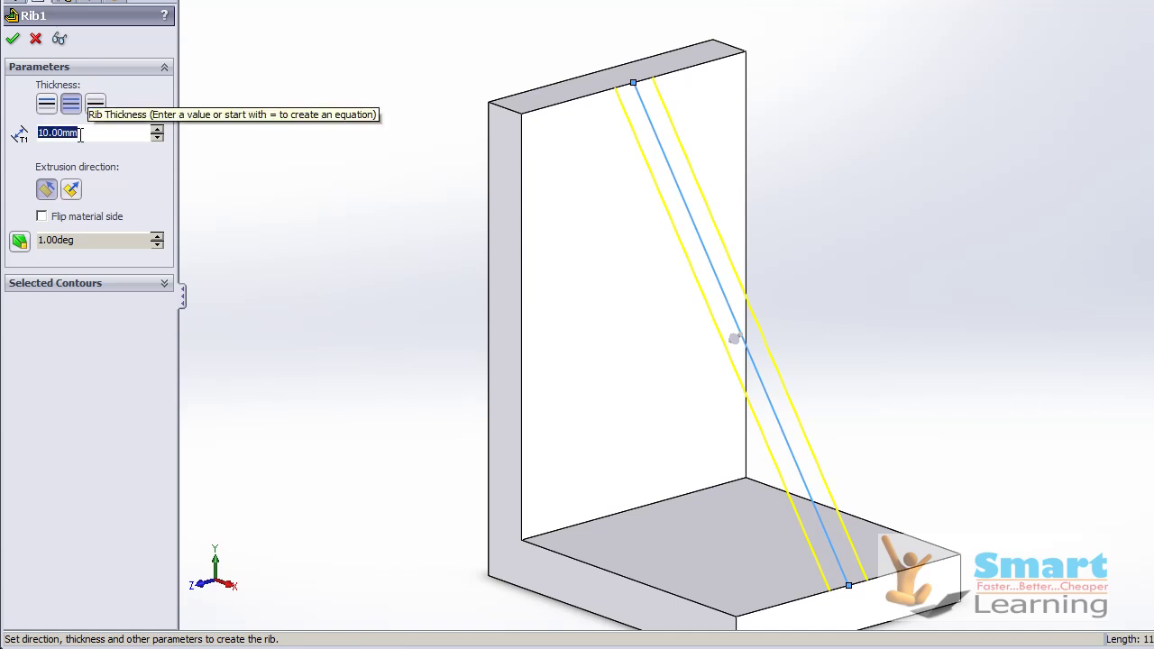
type("5")
key("Return")
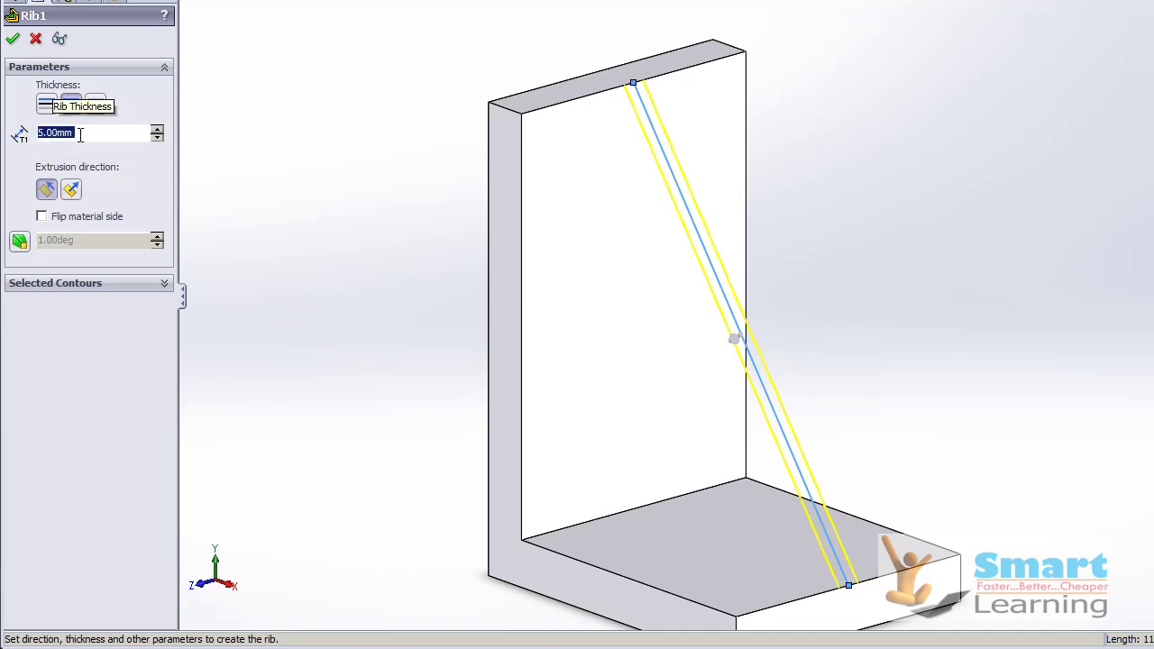
type("15")
key("Return")
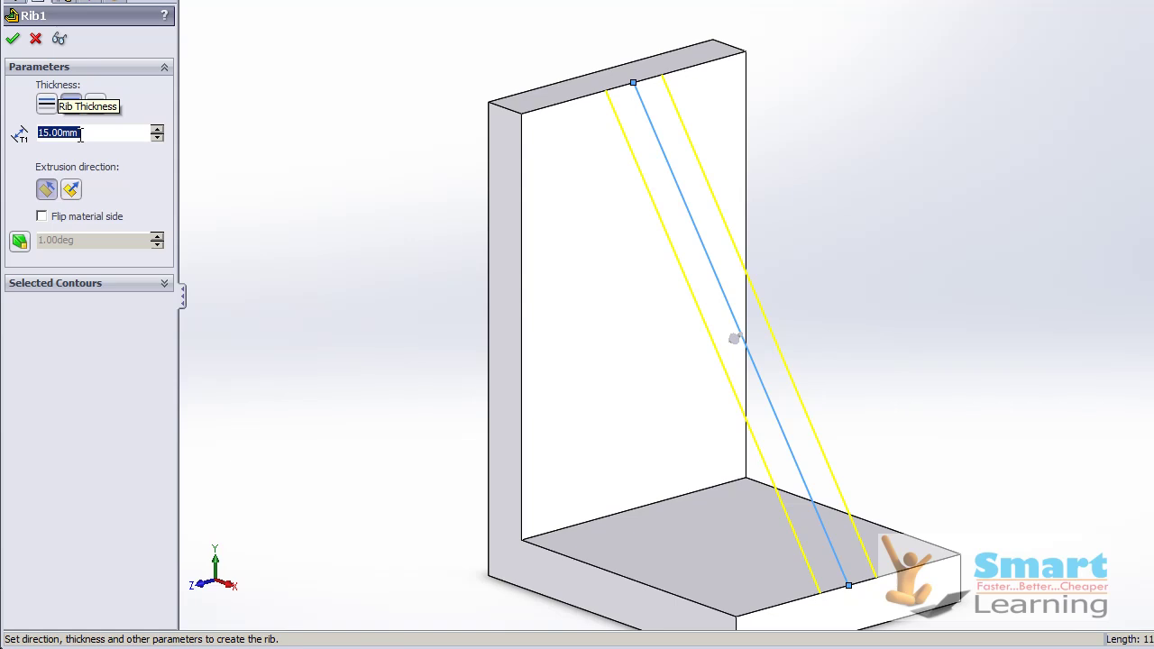
left_click(12, 38)
middle_click_drag(835, 277, 745, 360)
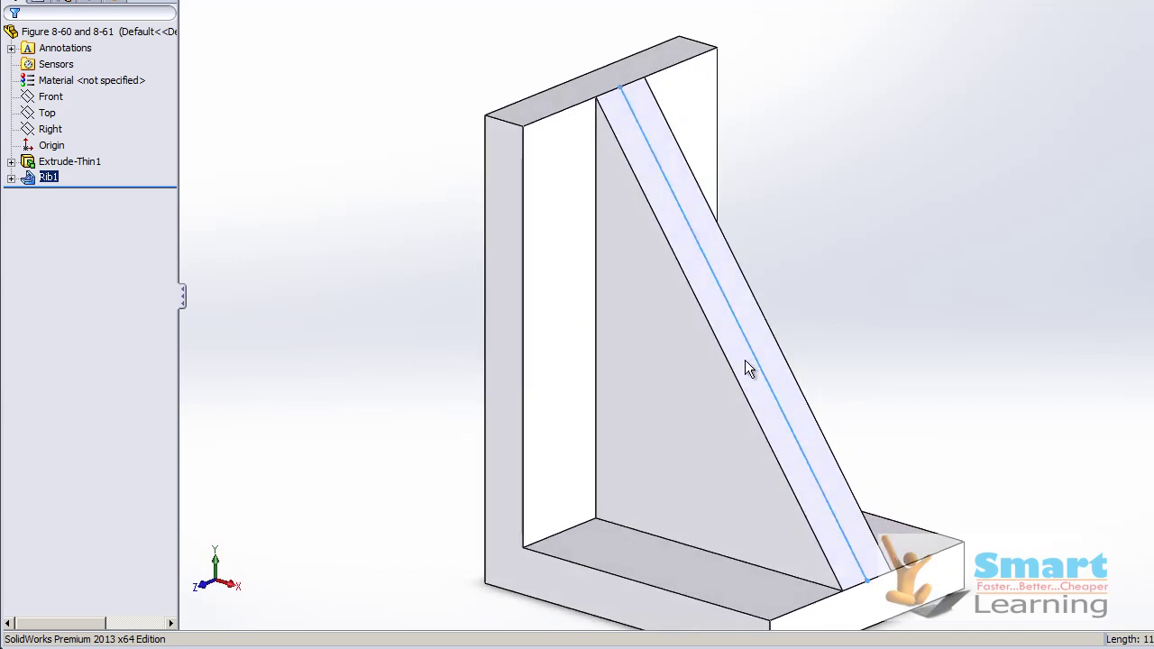
Edit the rib to add a 5° outward draft defined at the sketch plane
right_click(43, 178)
left_click(53, 151)
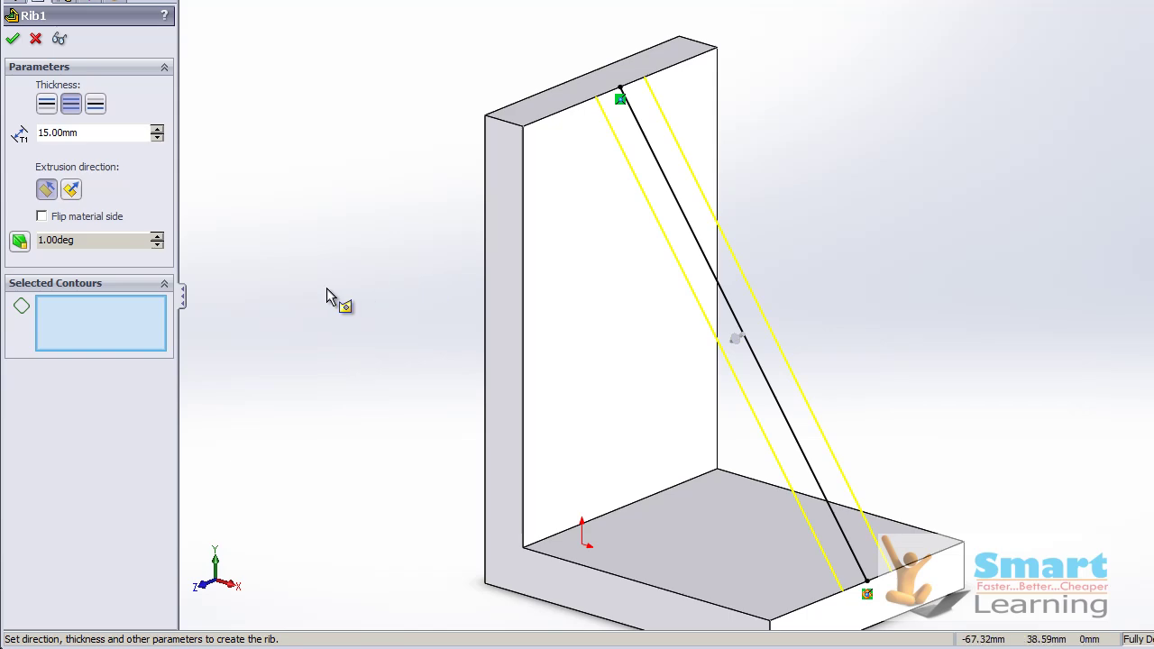
left_click(18, 243)
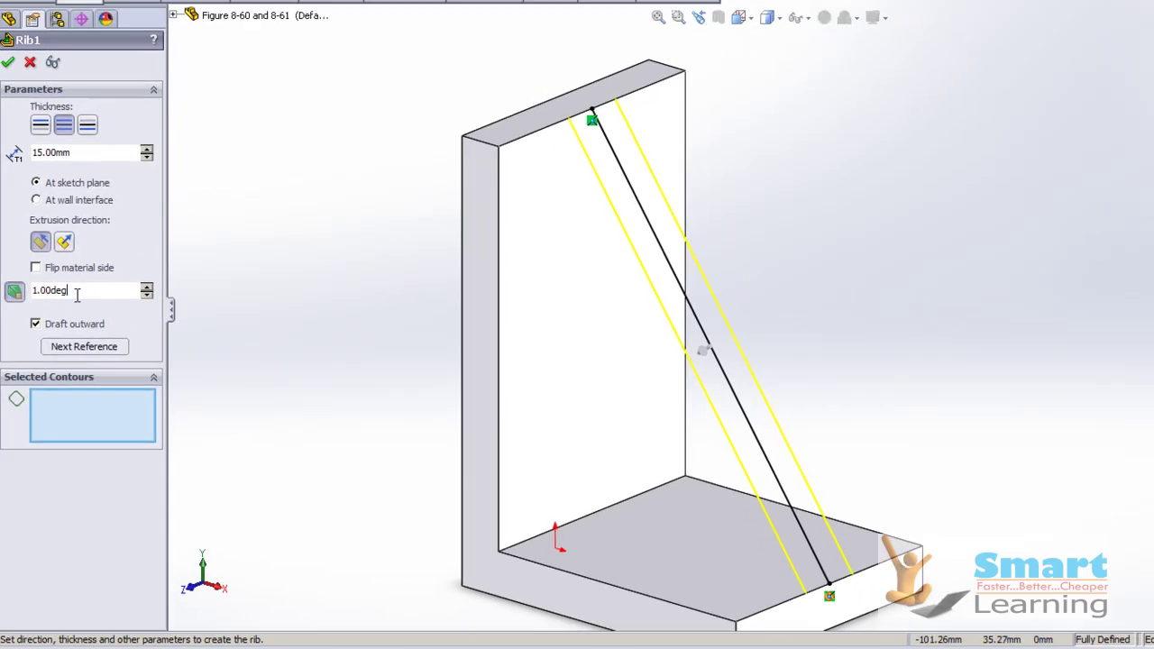
double_click(78, 295)
type("5")
key("Return")
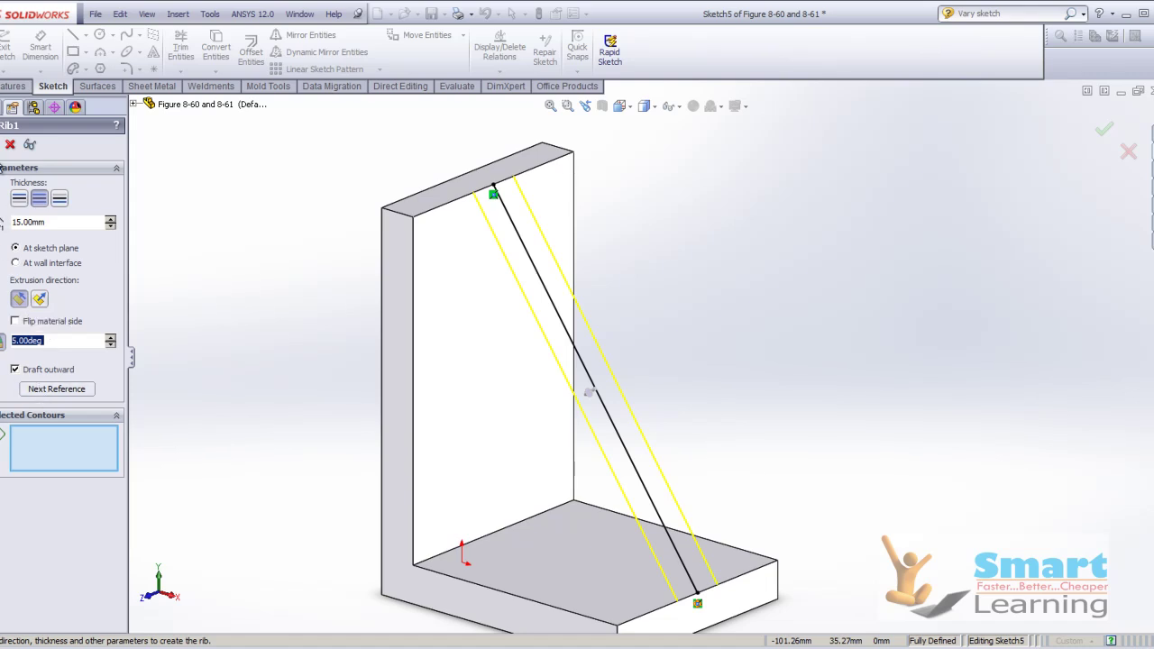
key("Return")
middle_click_drag(679, 363, 616, 367)
mouse_move(626, 514)
middle_mouse_down()
mouse_move(643, 460)
mouse_move(623, 502)
middle_mouse_up()
scroll(621, 501, "down", 1)
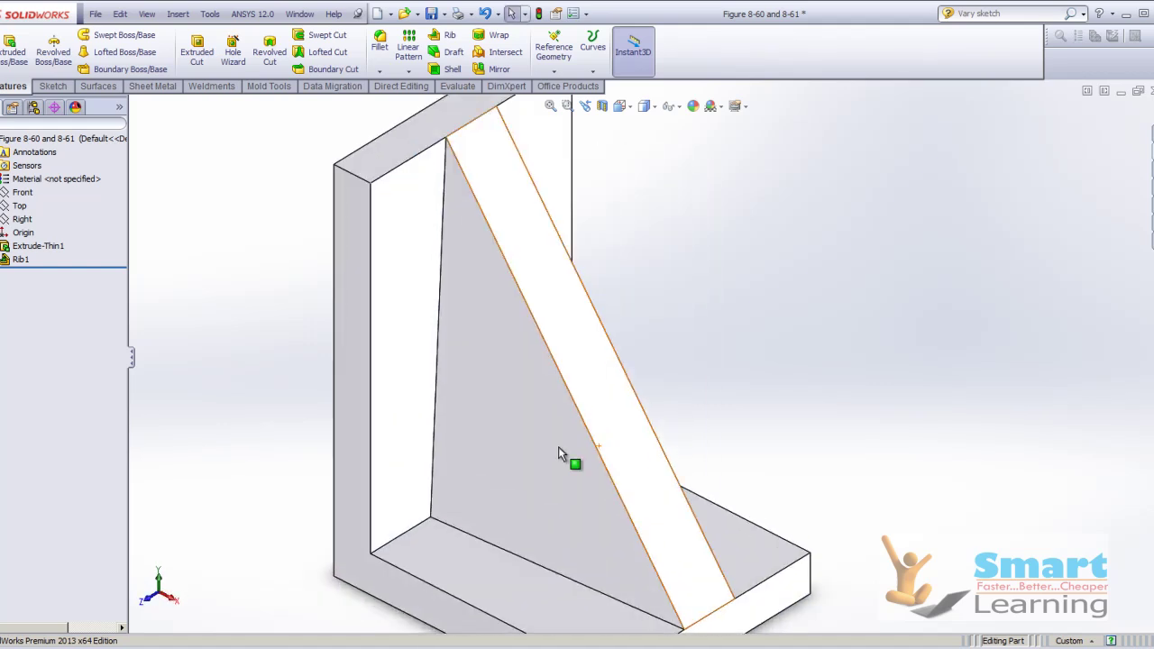
Edit the rib again and set its draft angle to 10°
right_click(23, 269)
left_click(47, 225)
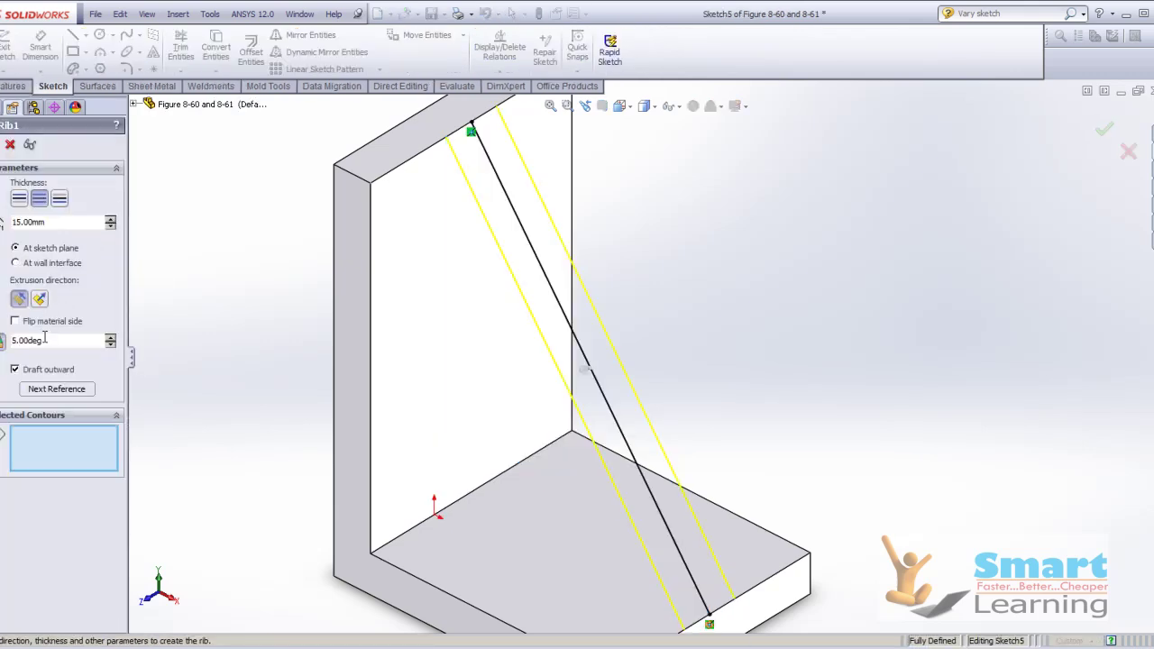
type("10")
key("Return")
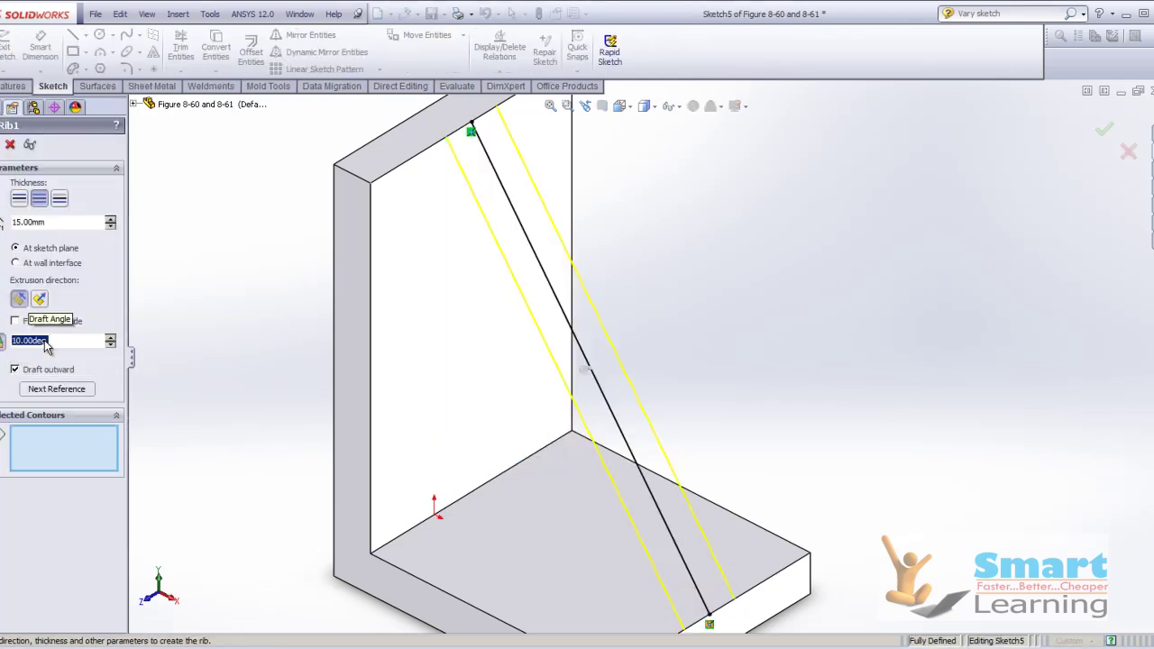
left_click(1, 144)
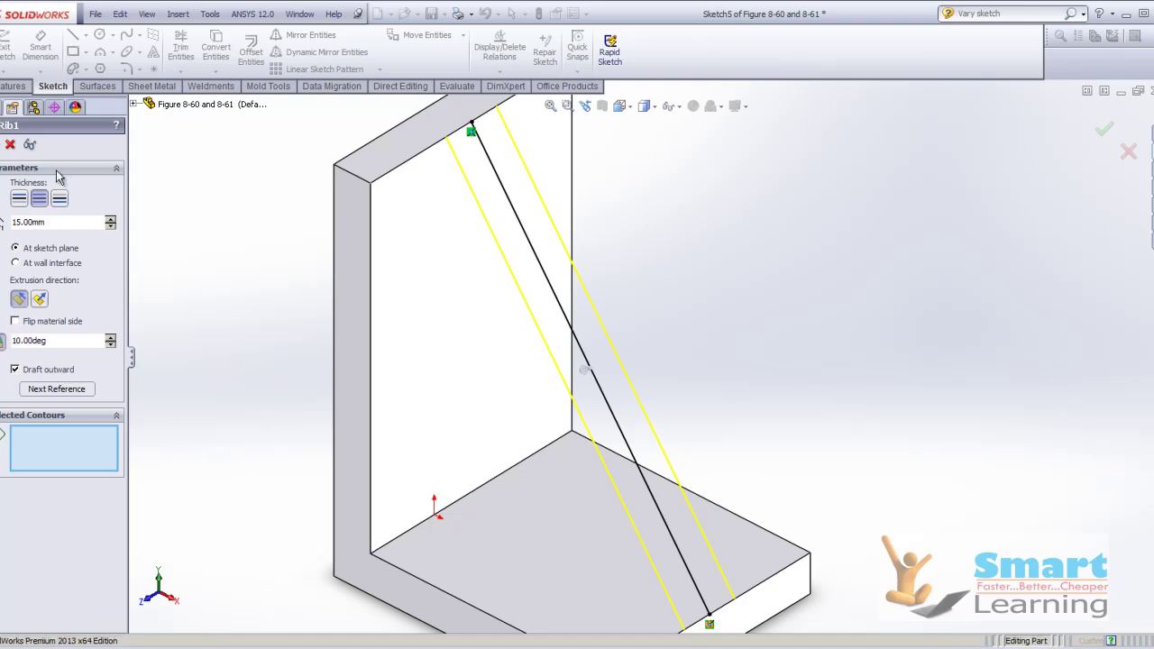
middle_click_drag(603, 338, 559, 273)
middle_click_drag(428, 204, 562, 238)
Edit the rib in the right view, compare the thickness sides, and apply the thickness only to the second side of the sketch line
left_click(1, 270)
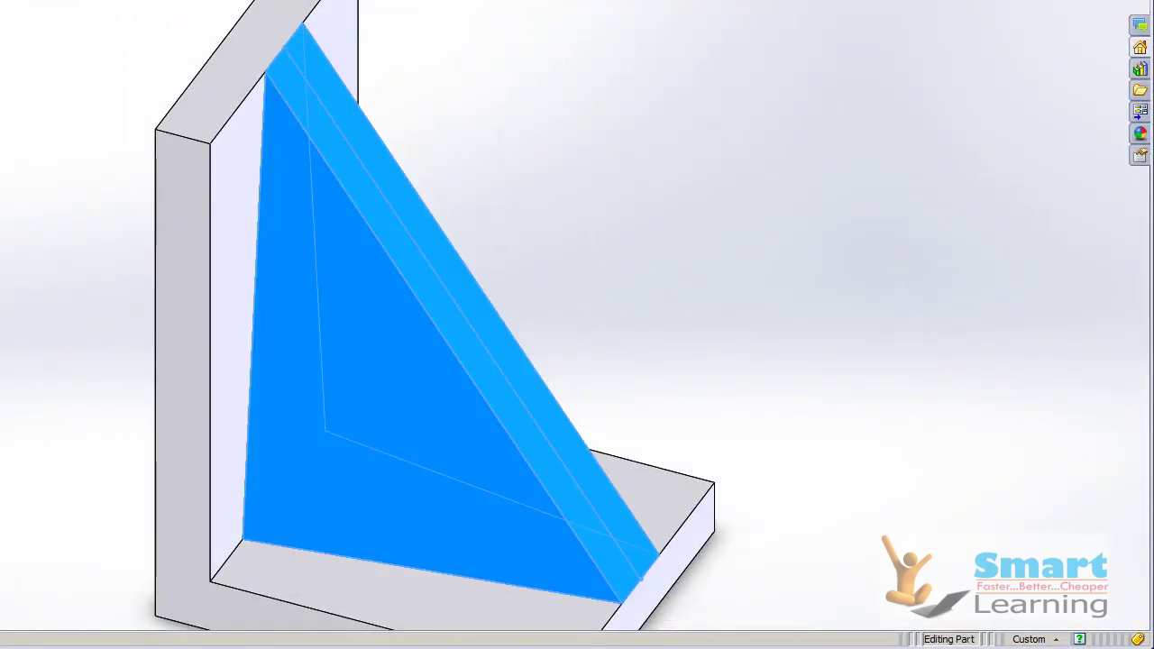
left_click(1, 270)
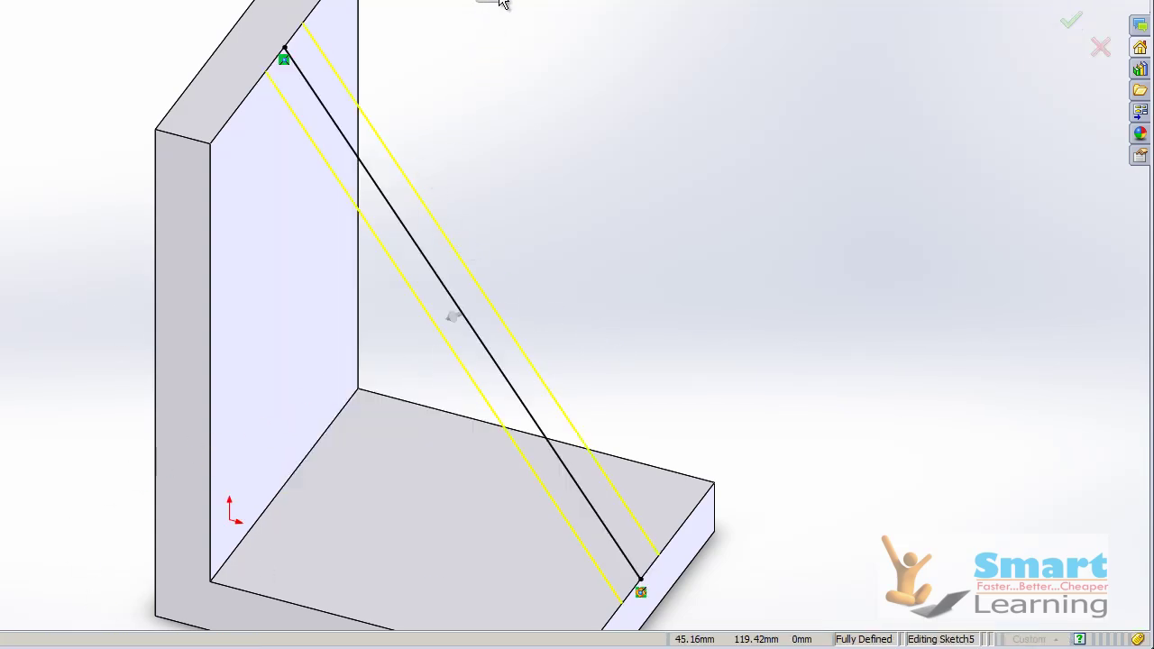
left_click(499, 1)
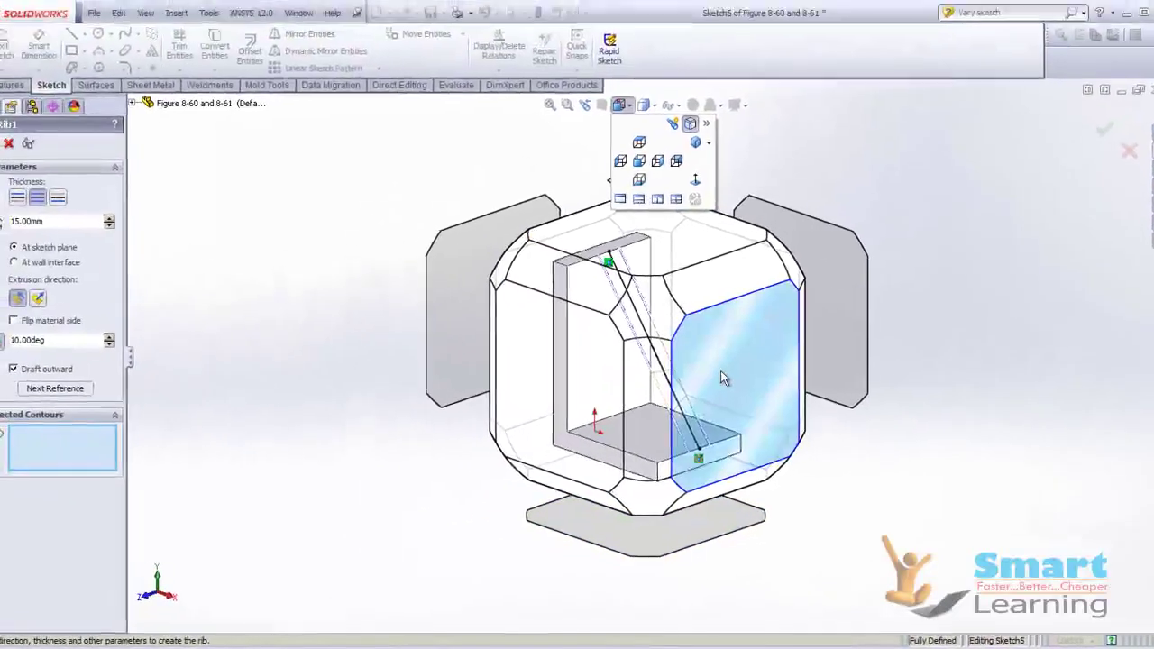
left_click(720, 370)
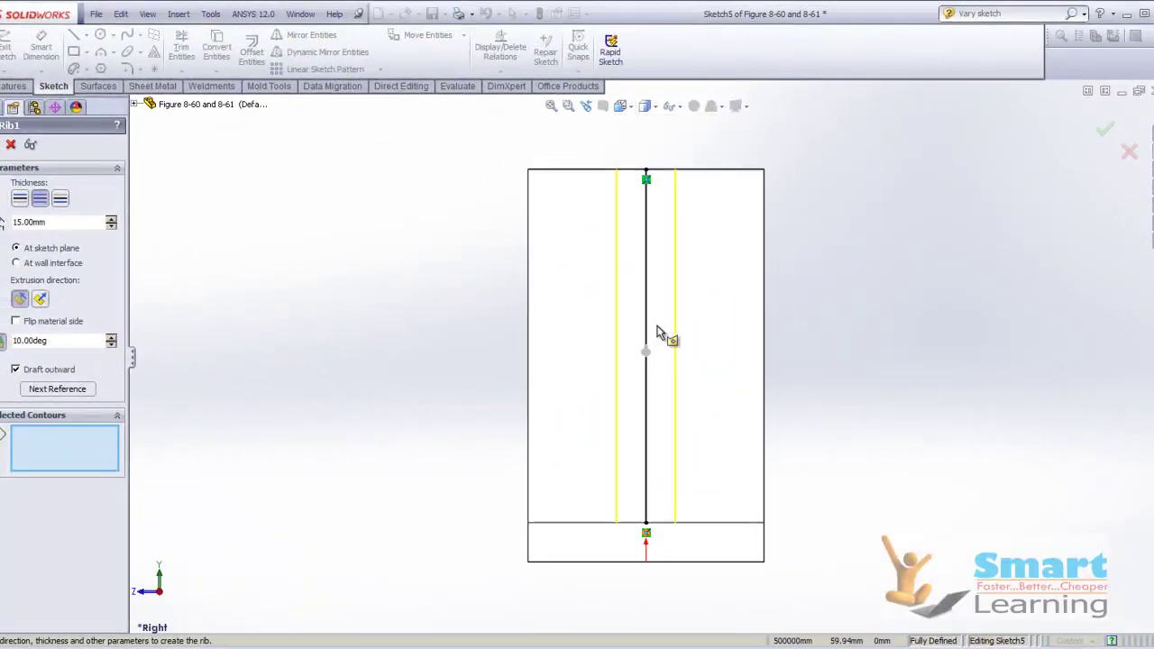
scroll(325, 350, "up", 2)
scroll(708, 335, "down", 2)
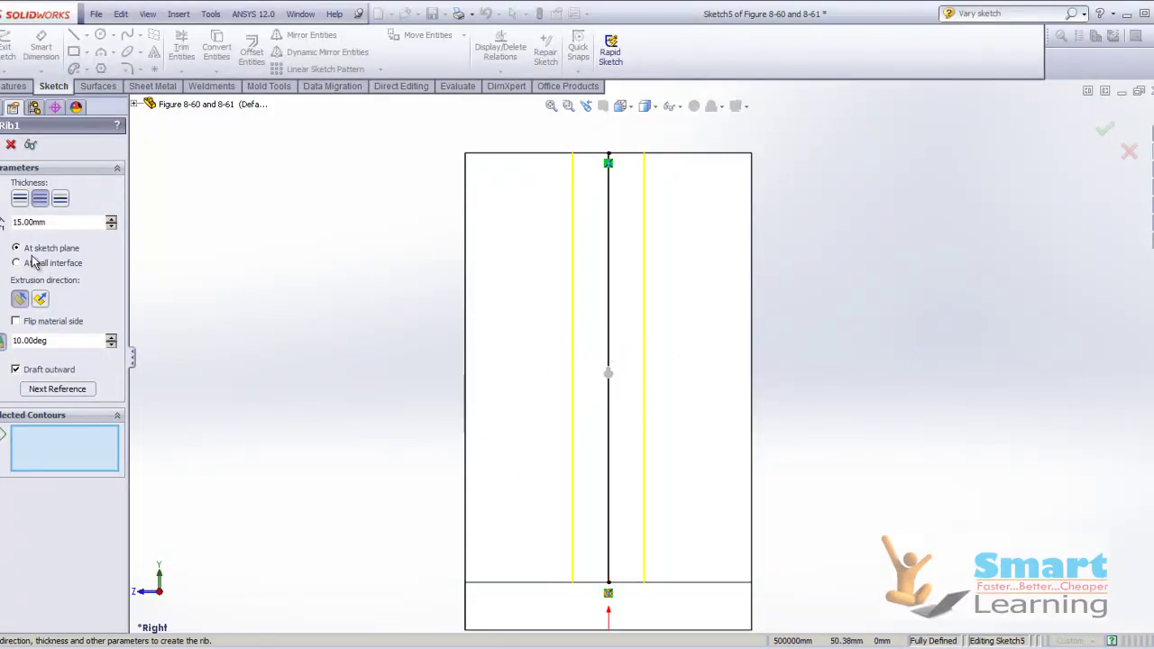
left_click(19, 199)
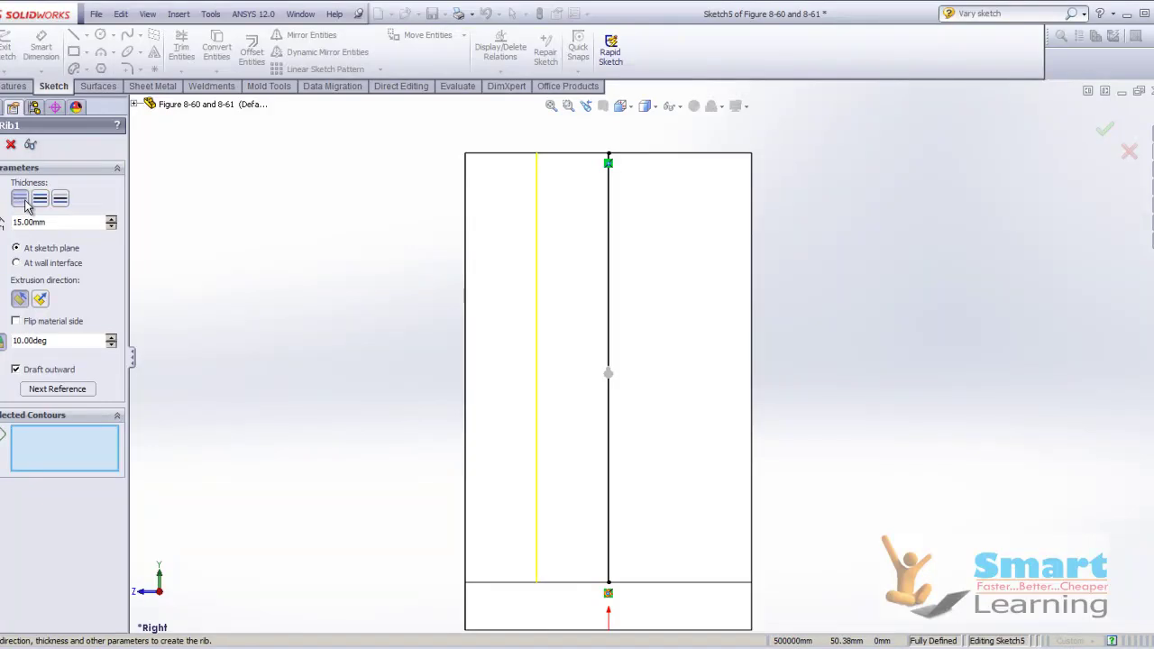
left_click(41, 202)
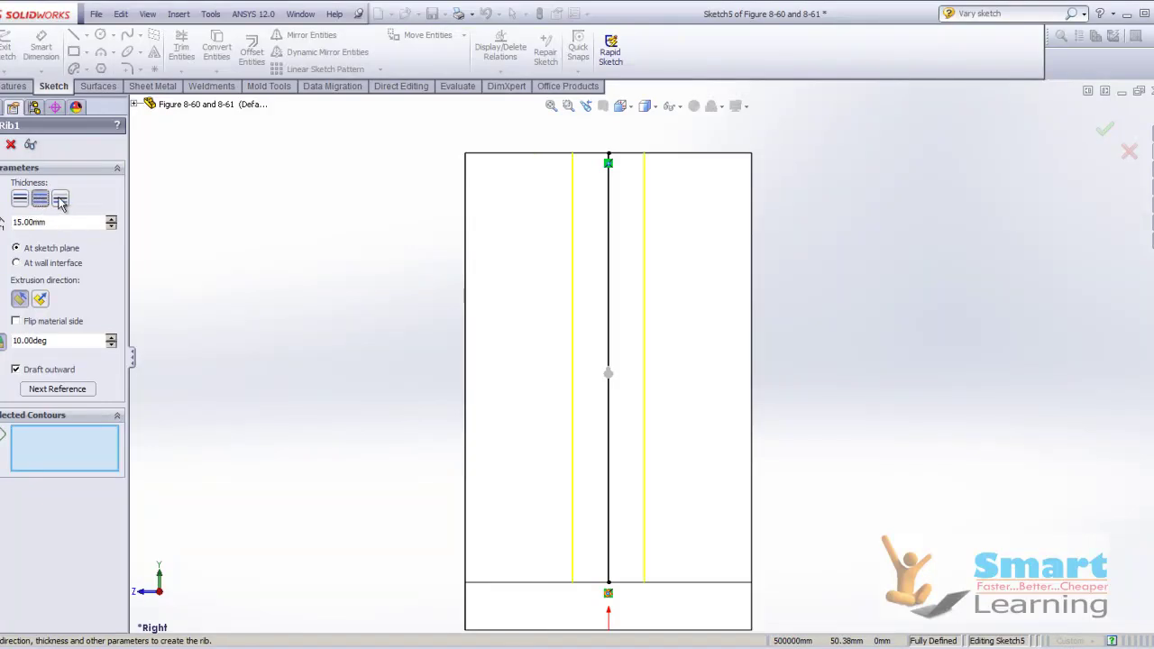
left_click(61, 200)
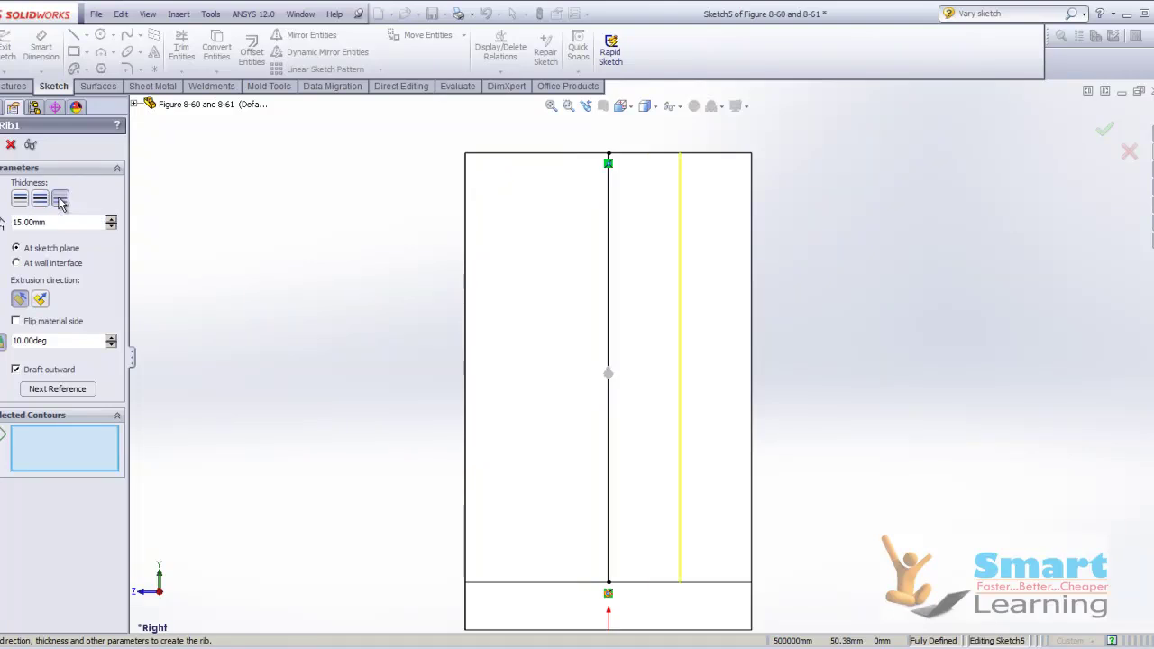
left_click(3, 145)
middle_click_drag(317, 293, 373, 420)
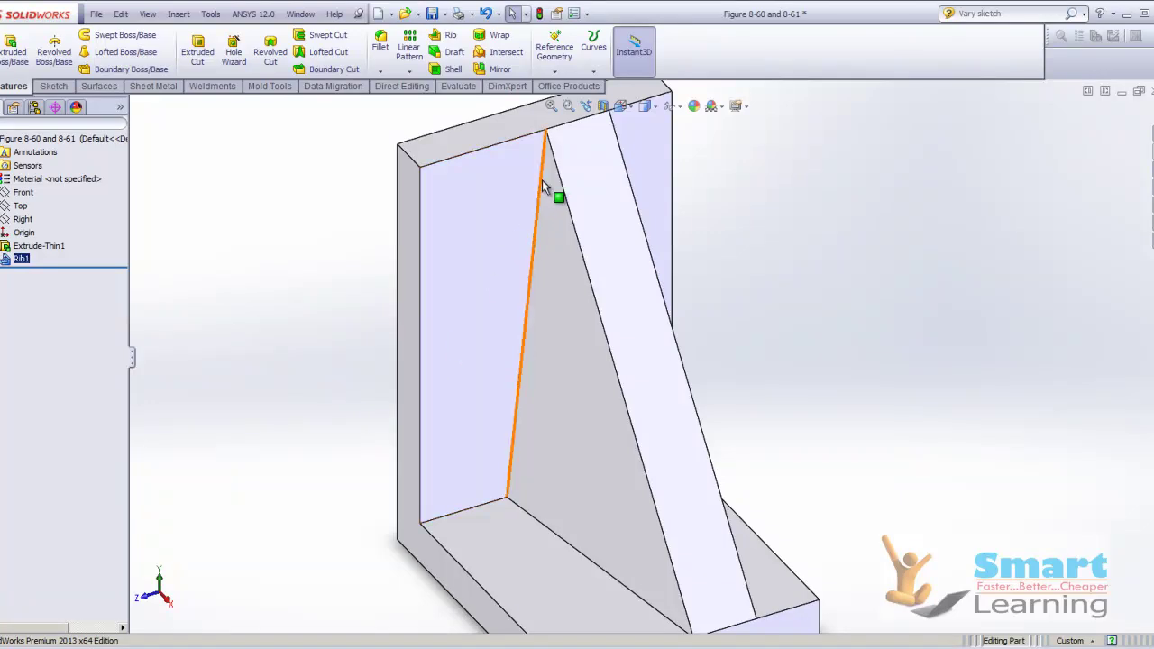
Edit the rib so its 15 mm thickness is applied to both sides of the sketch line
right_click(26, 259)
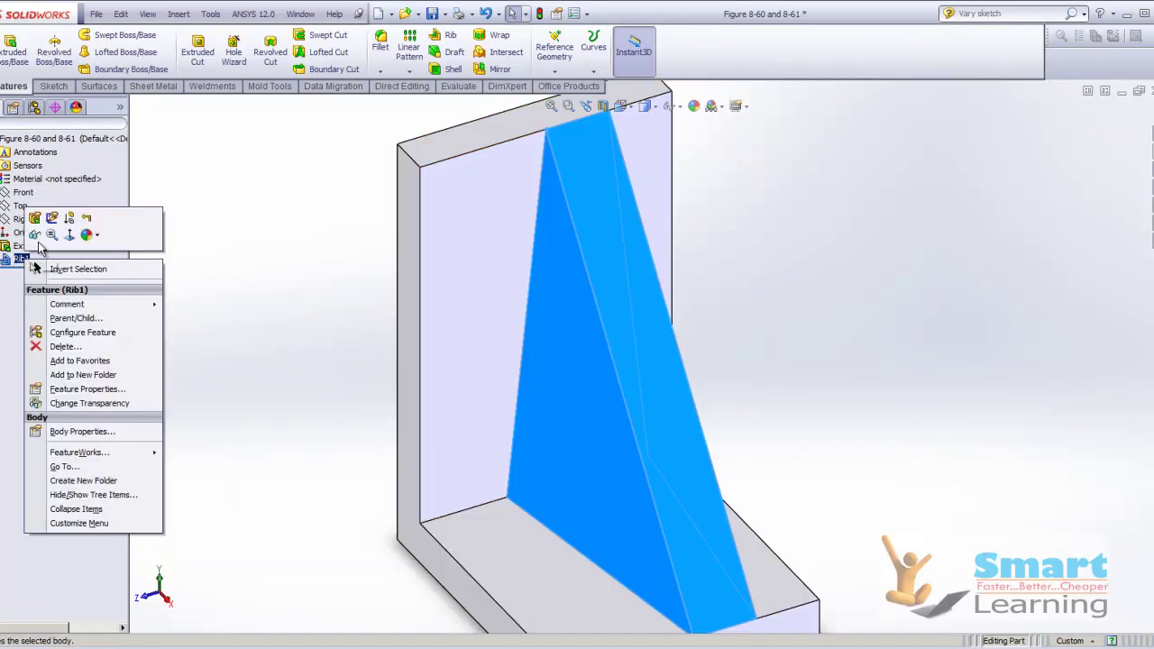
left_click(34, 217)
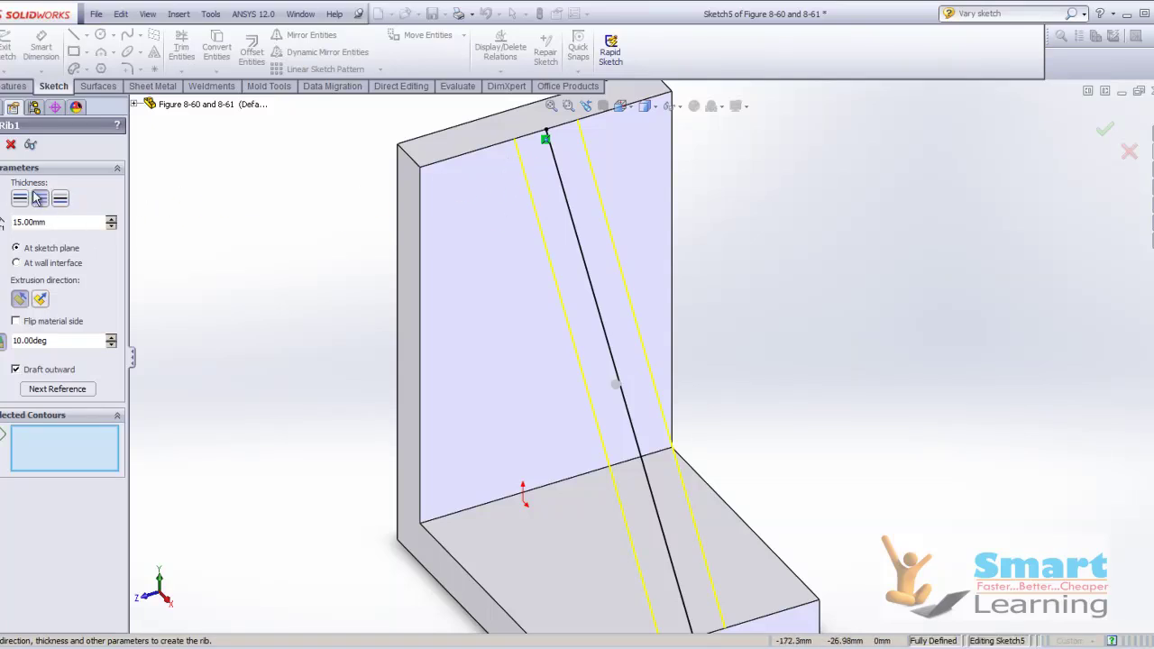
left_click(59, 199)
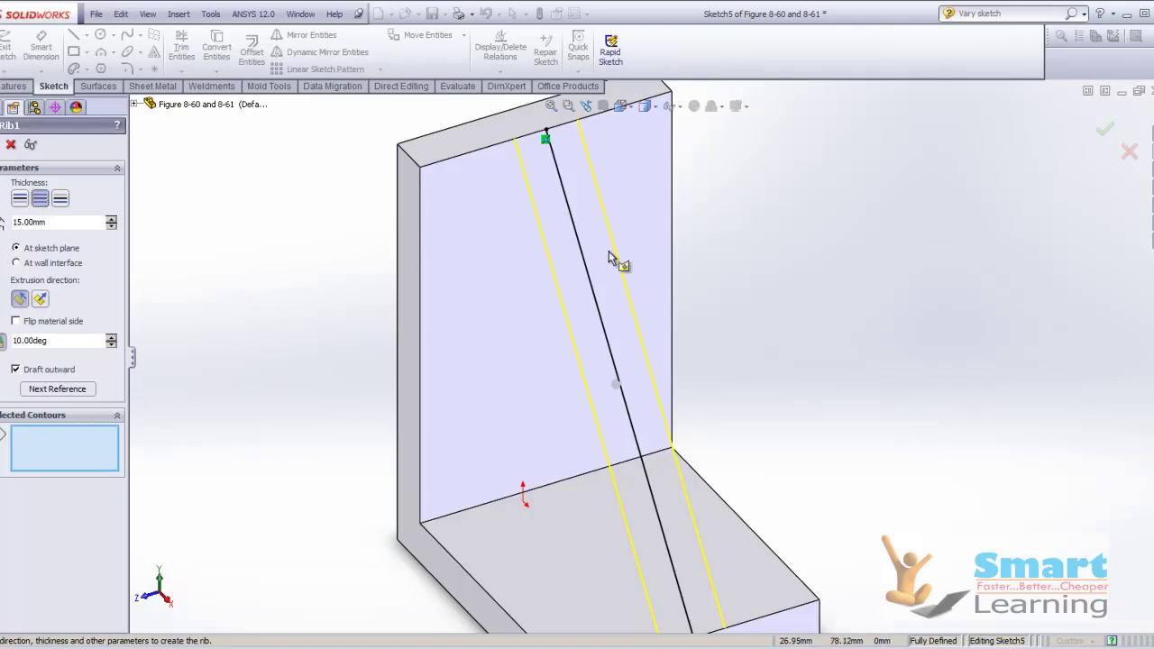
scroll(373, 287, "up", 2)
scroll(529, 332, "down", 2)
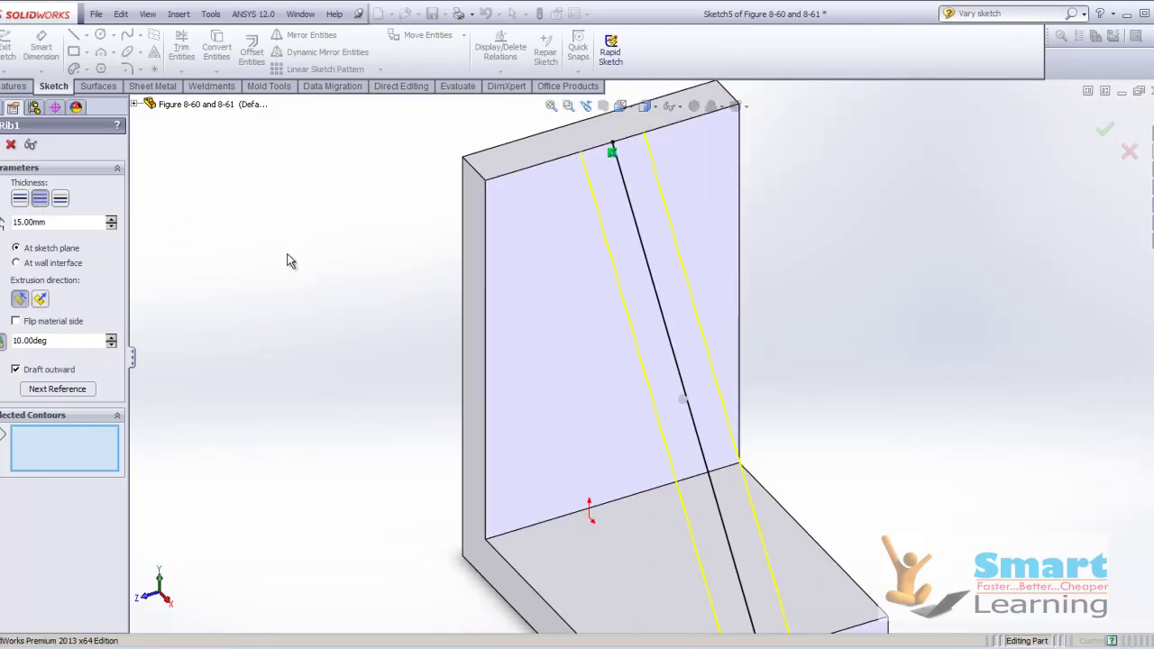
key("Return")
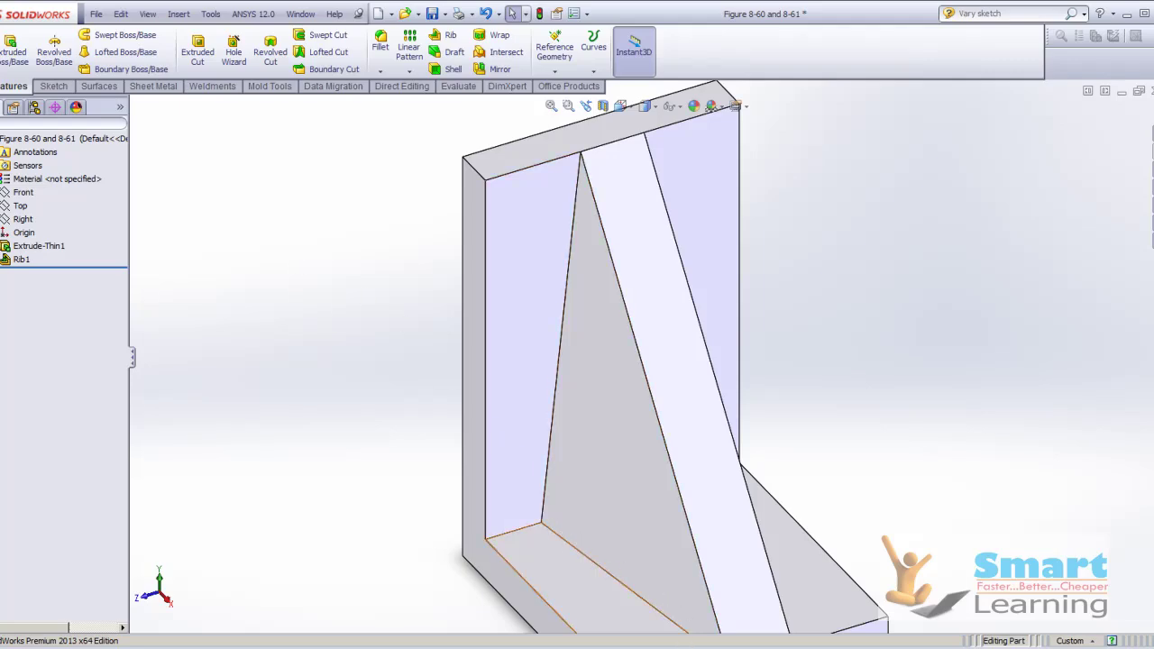
left_click(690, 635)
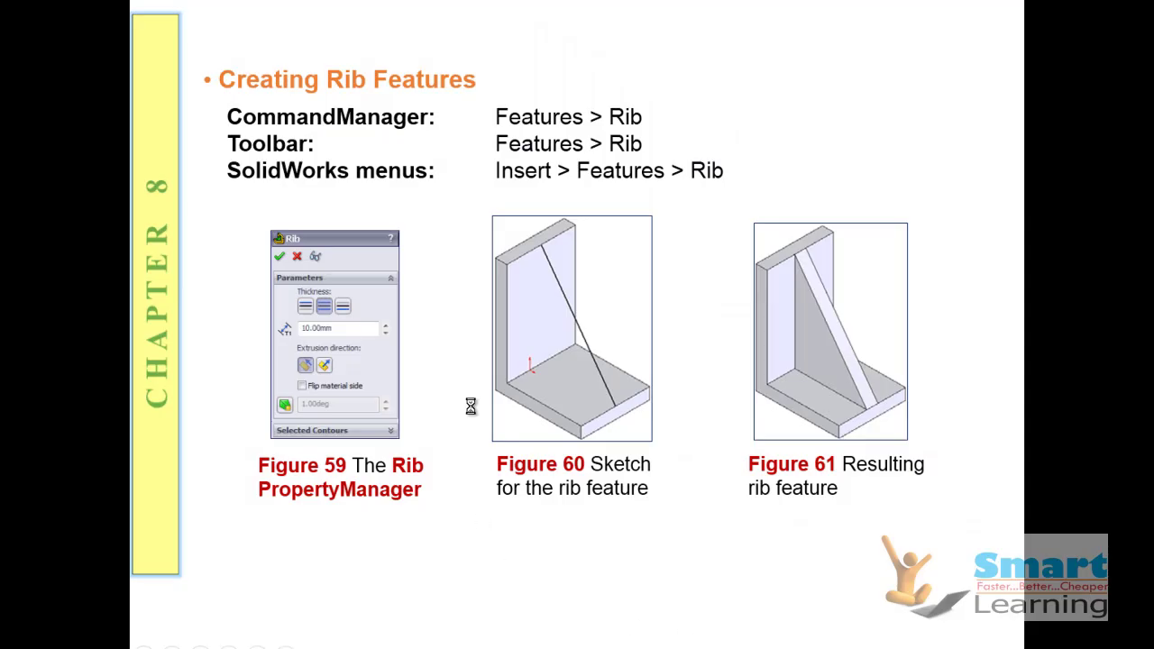
left_click(471, 406)
left_click(471, 406)
left_click(470, 406)
left_click(320, 510)
left_click(348, 471)
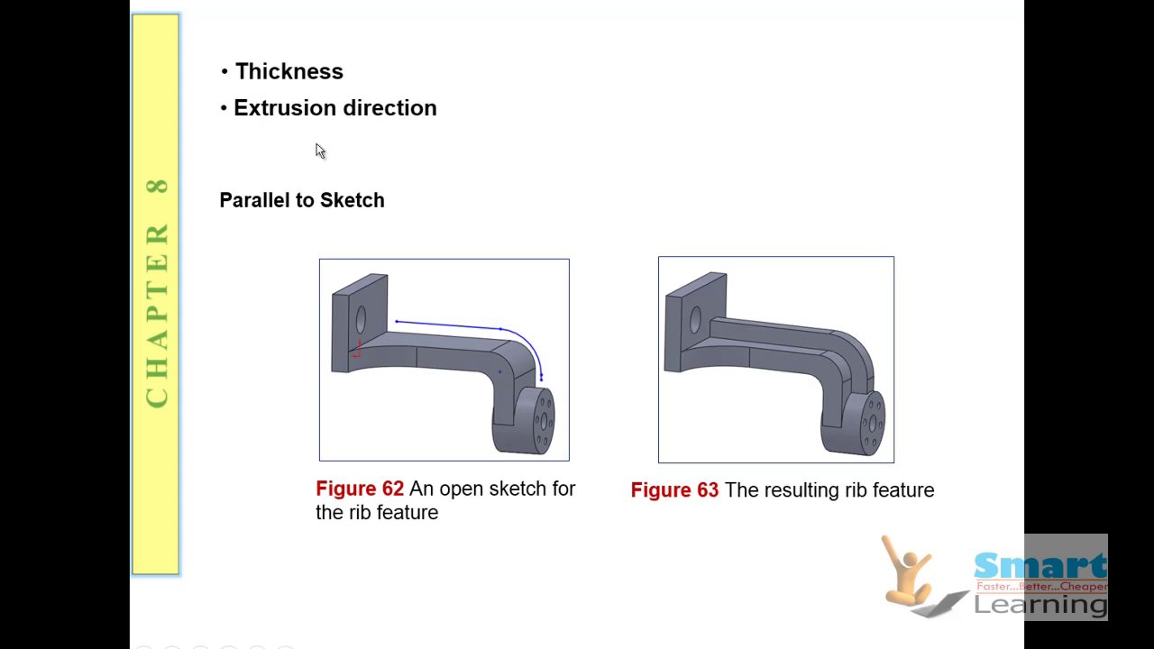
left_click(656, 305)
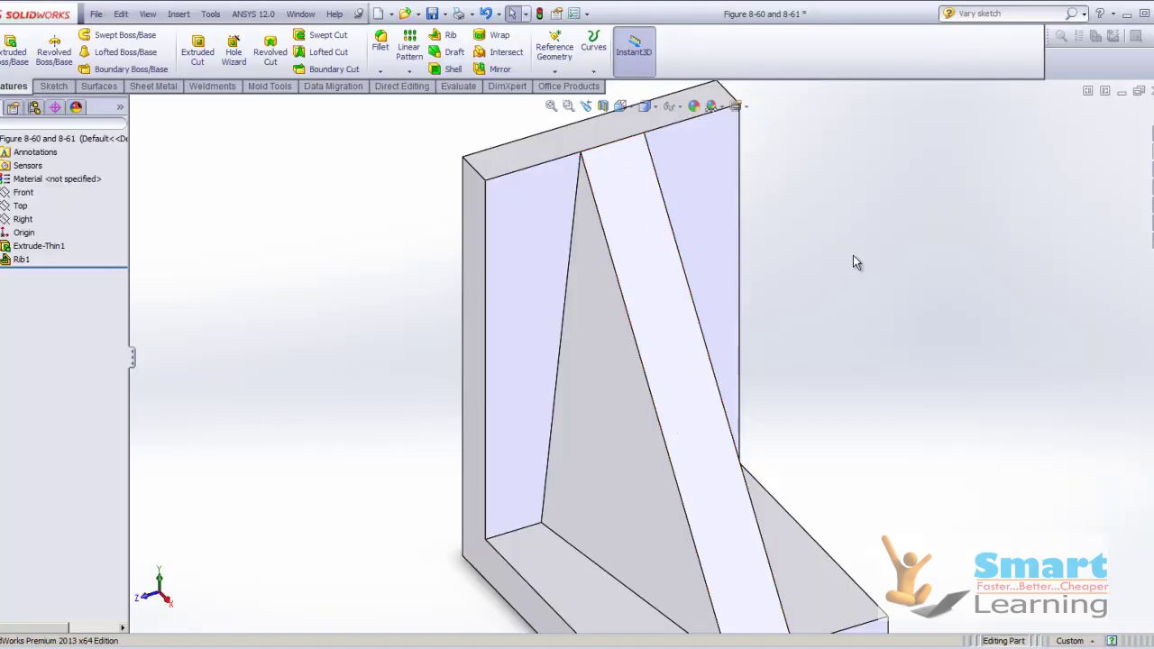
Close the L-shaped bracket without saving it and open the part Figure 8-62 and 8-63
key("ctrl+w")
left_click(584, 348)
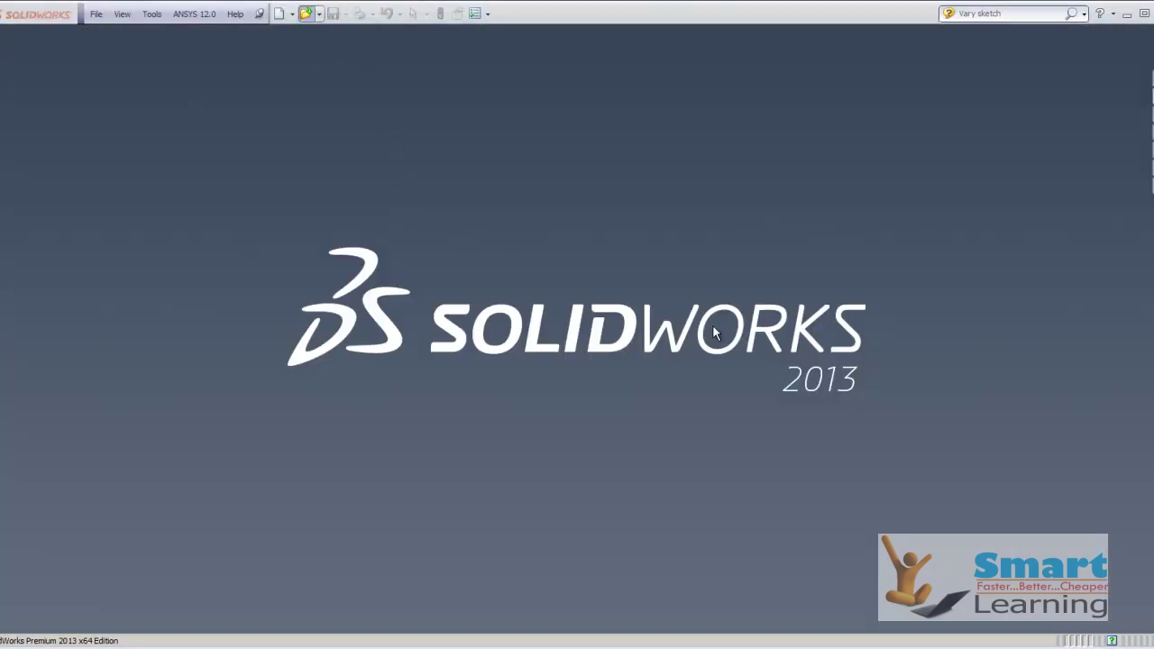
key("ctrl+o")
left_click(919, 392)
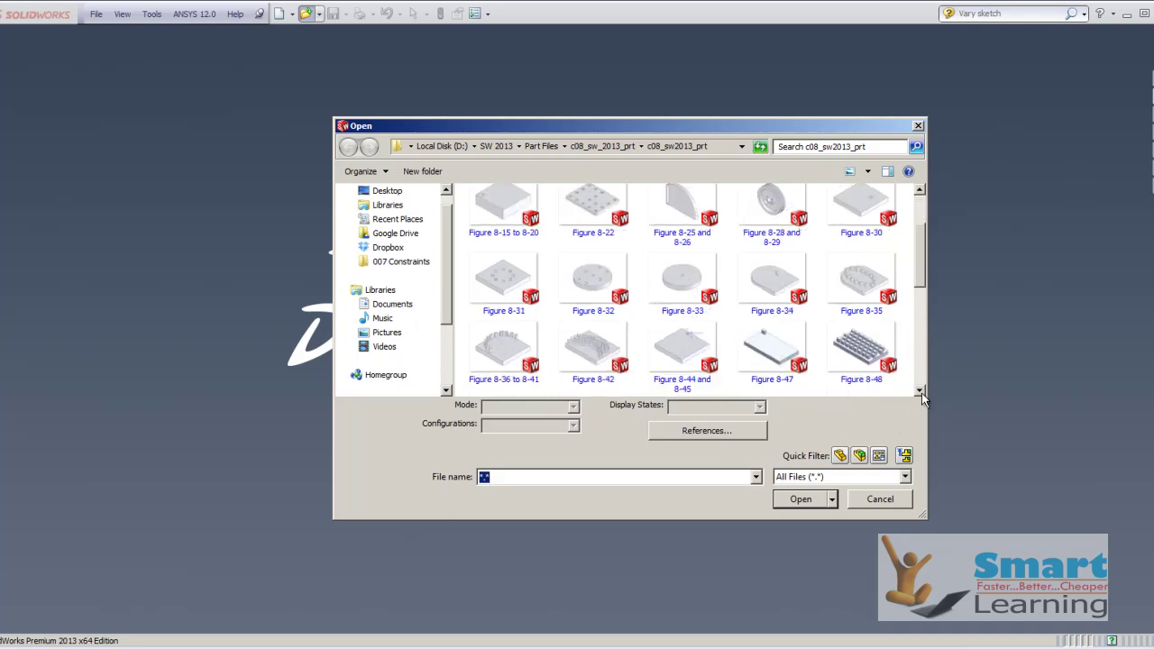
left_click(920, 391)
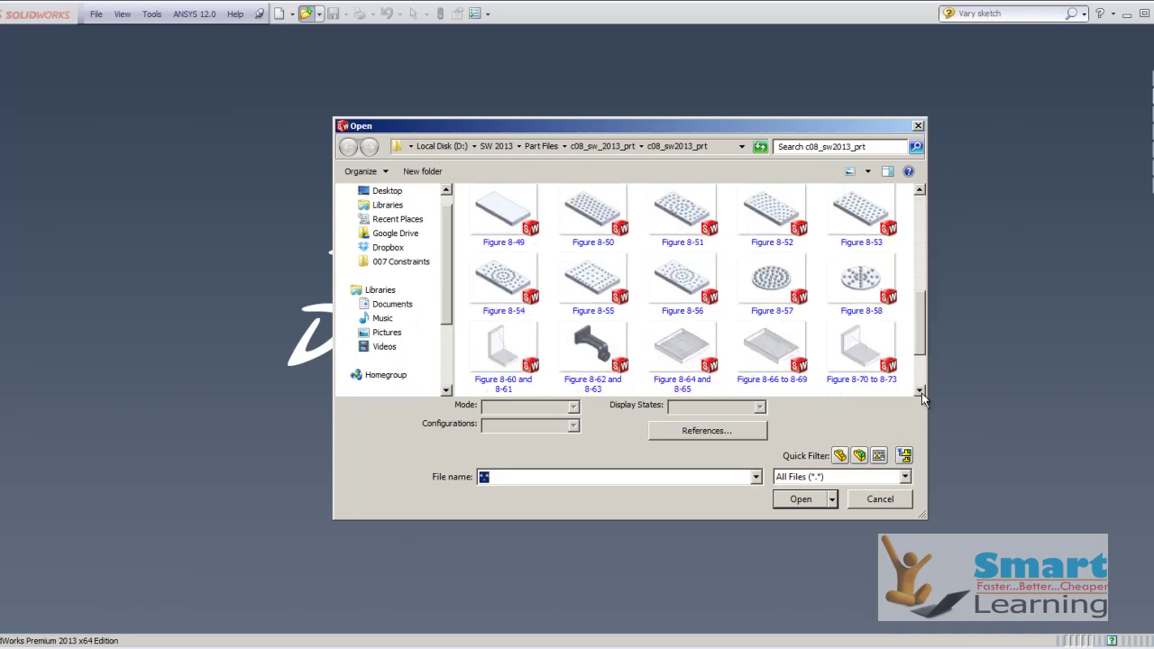
double_click(595, 345)
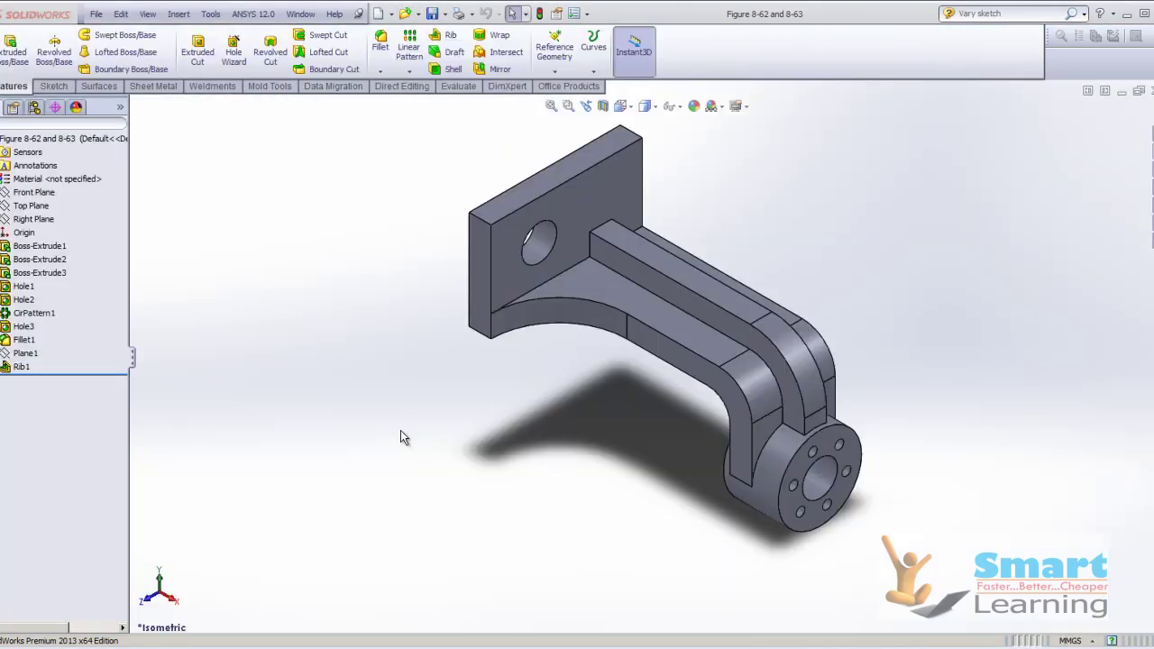
Edit the curved arm's rib, try extruding it normal to the sketch, and restore the direction parallel to the sketch
middle_click_drag(519, 425, 559, 397)
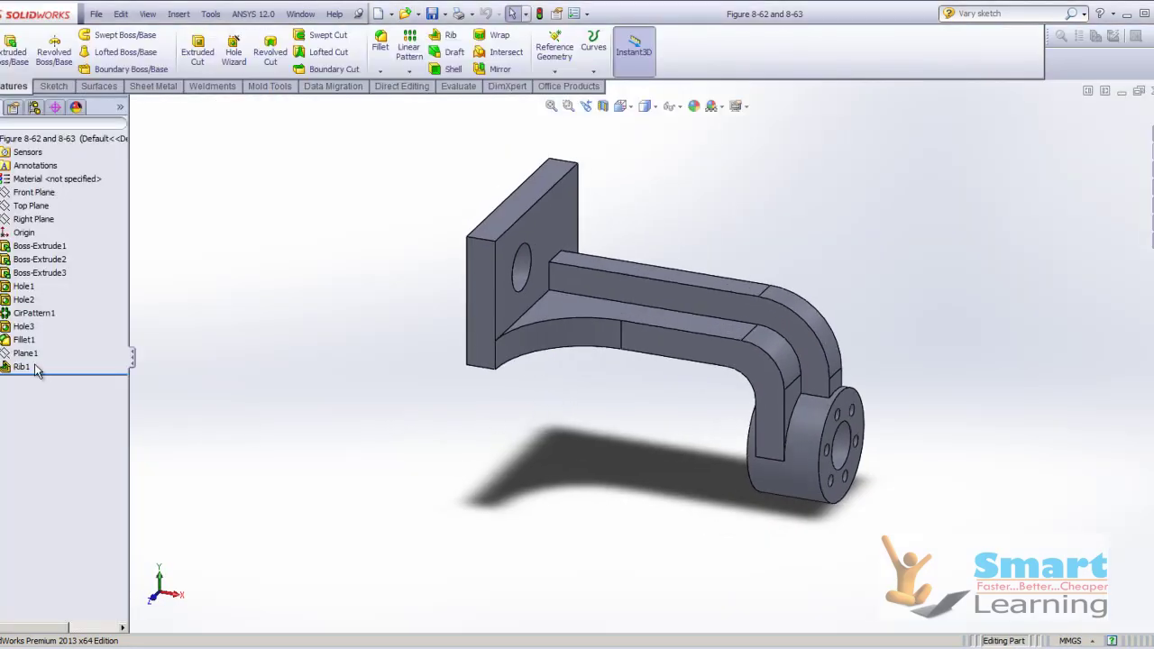
right_click(25, 368)
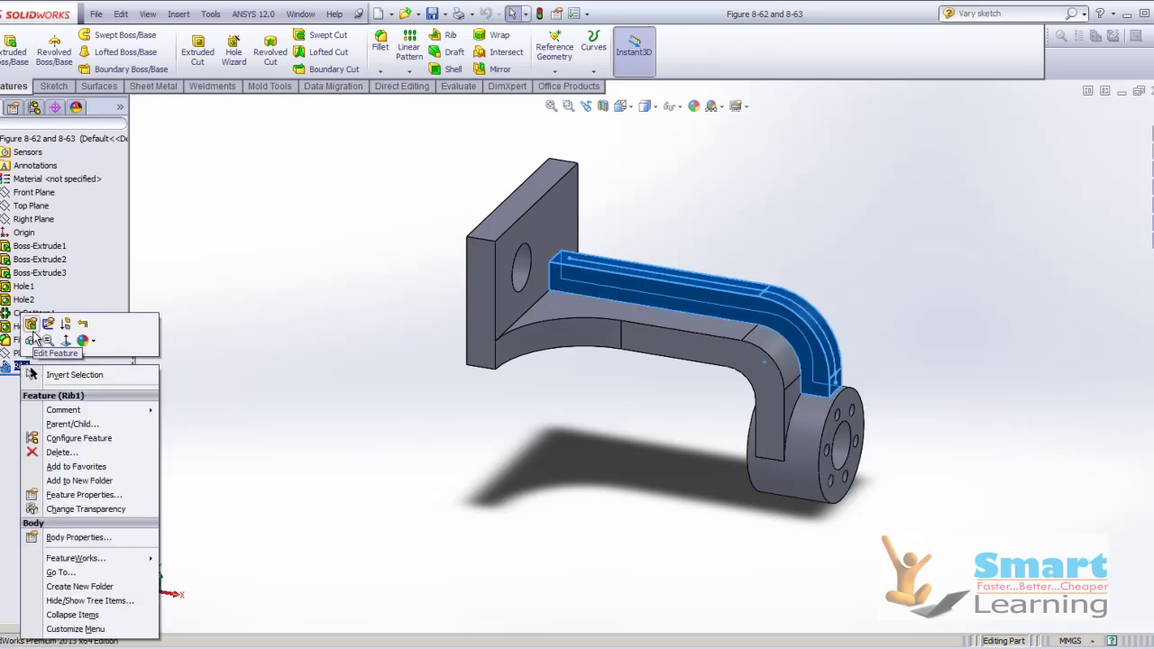
left_click(31, 326)
scroll(586, 502, "up", 2)
mouse_move(653, 474)
middle_mouse_down()
mouse_move(677, 399)
mouse_move(669, 451)
mouse_move(577, 478)
middle_mouse_up()
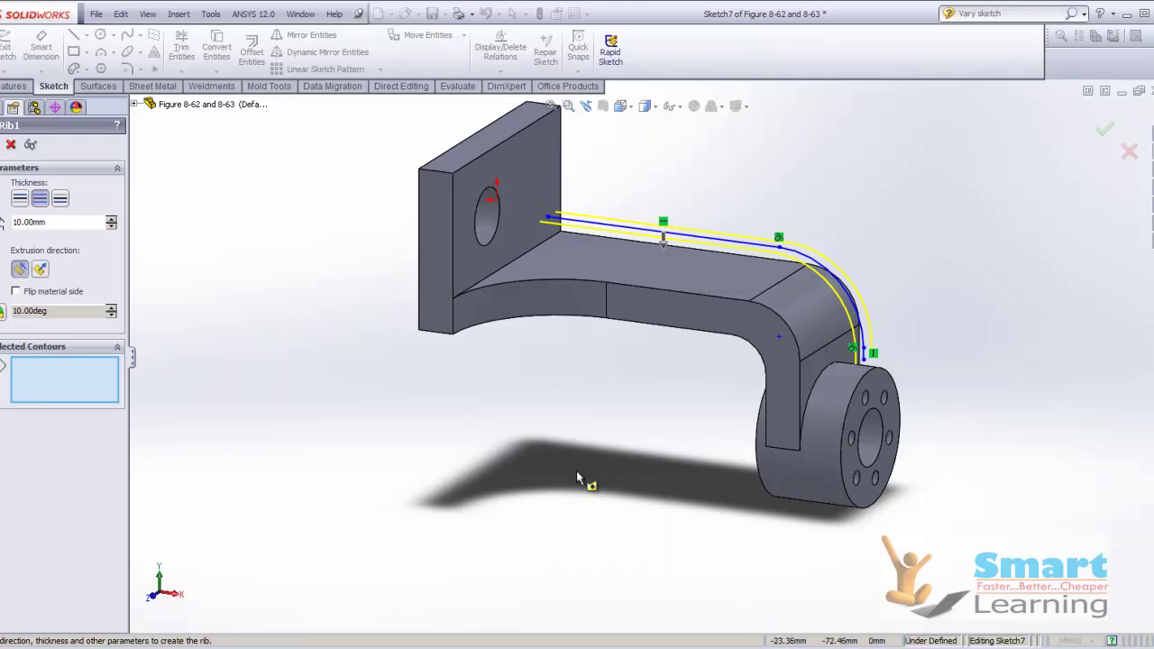
mouse_move(587, 417)
middle_mouse_down()
mouse_move(572, 387)
mouse_move(505, 438)
mouse_move(603, 424)
middle_mouse_up()
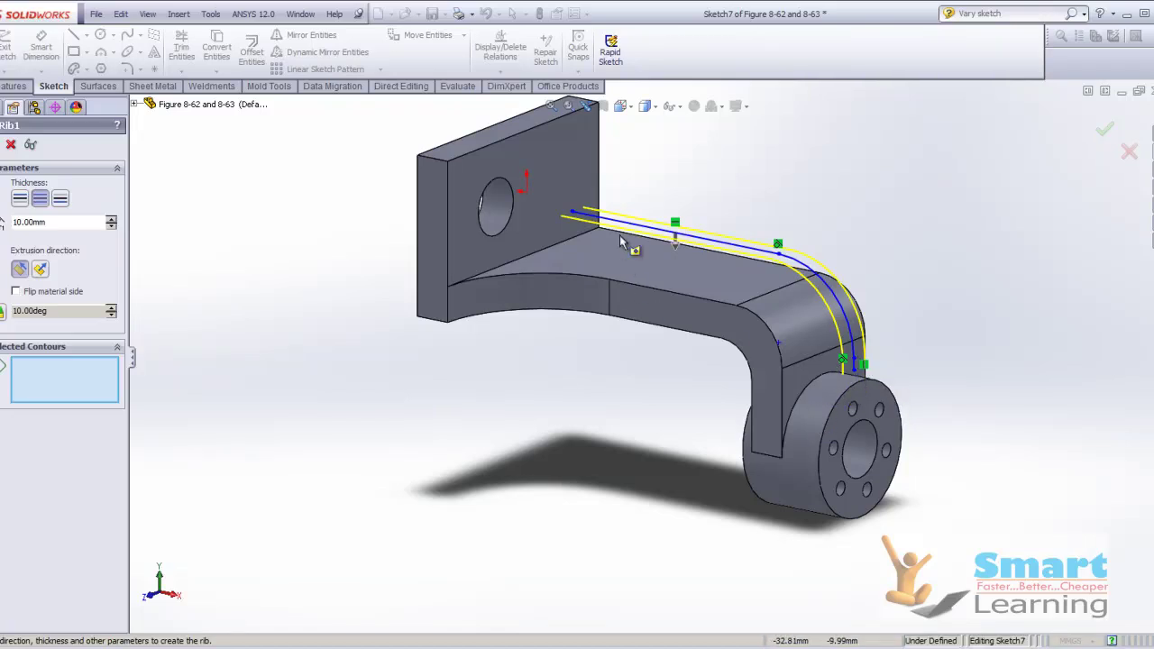
left_click(40, 272)
mouse_move(486, 440)
middle_mouse_down()
mouse_move(402, 417)
mouse_move(442, 424)
middle_mouse_up()
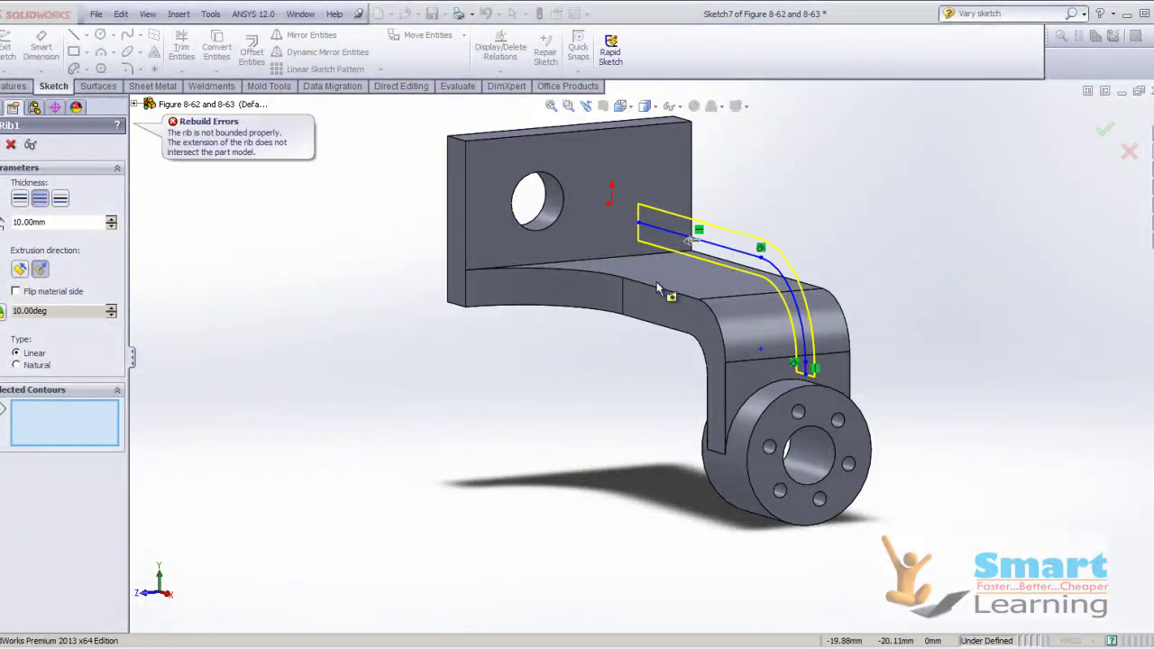
left_click(19, 269)
middle_click_drag(619, 352, 634, 399)
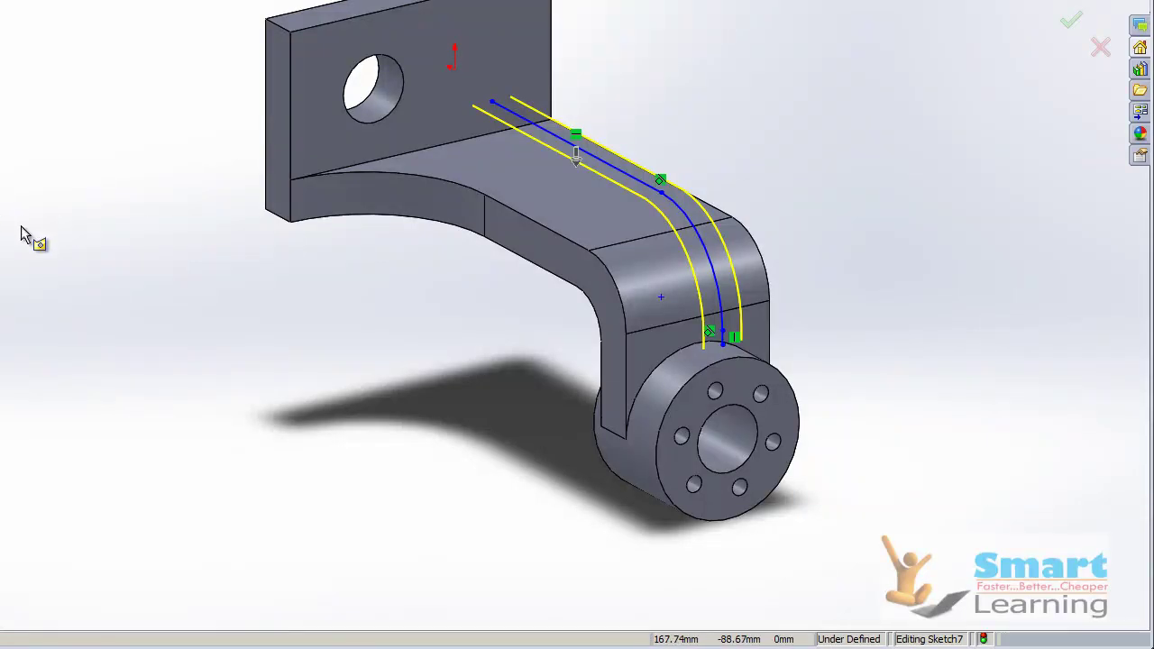
key("Return")
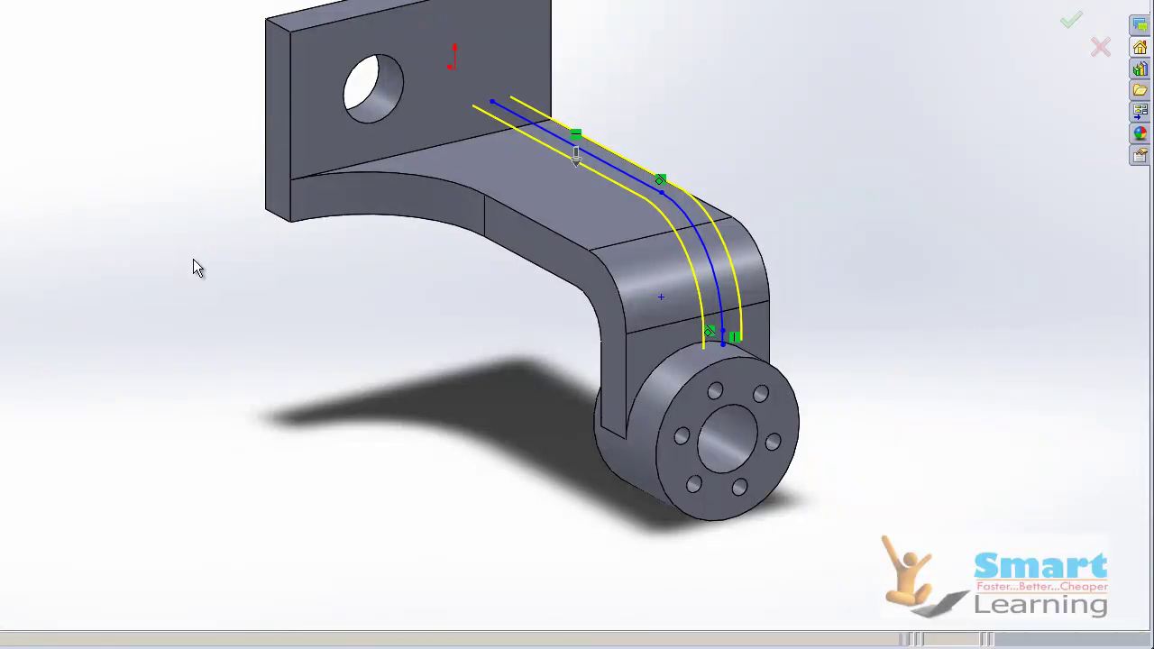
Delete the rib feature on the curved arm while keeping its sketch
middle_click_drag(417, 440, 330, 442)
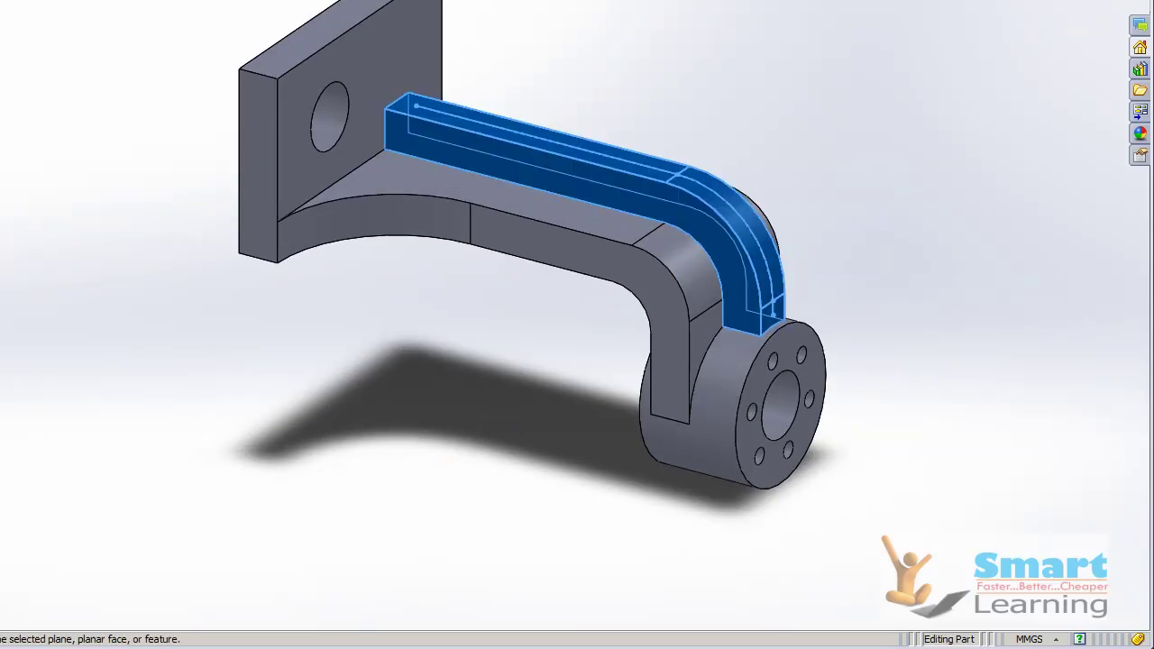
key("Delete")
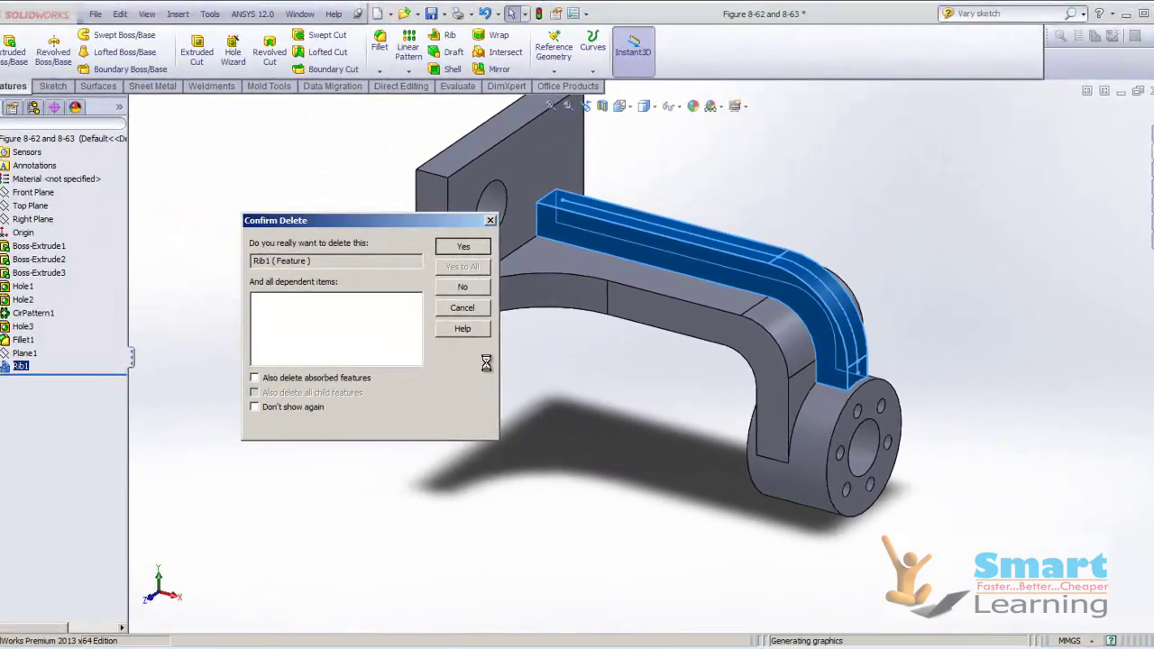
left_click(313, 170)
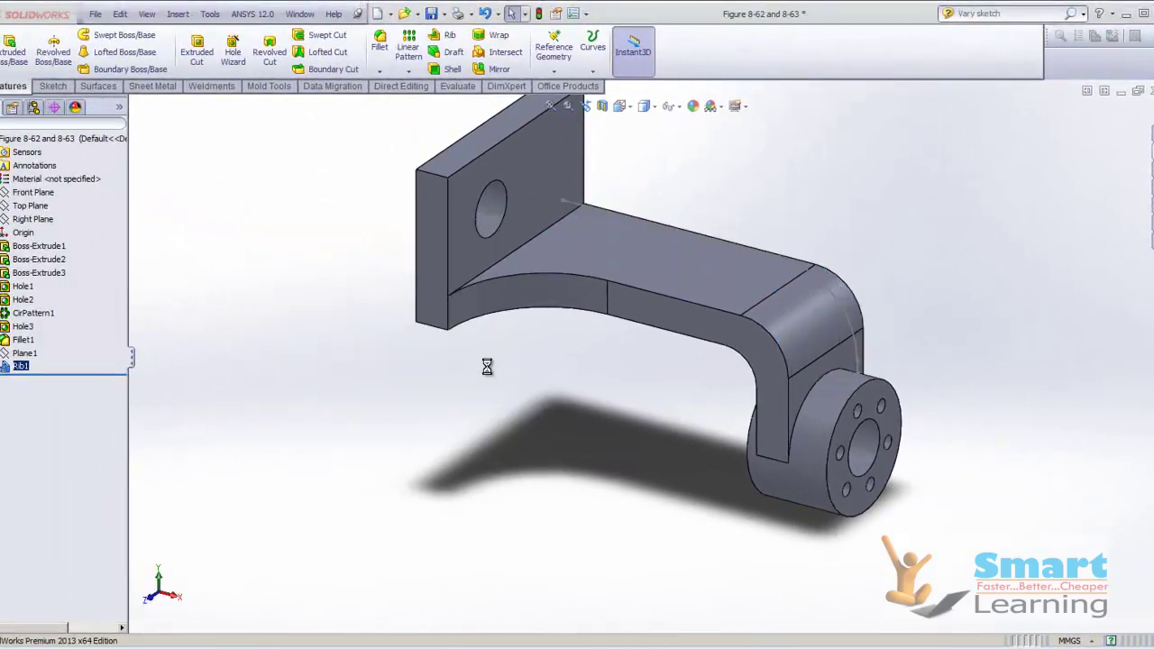
middle_click_drag(316, 319, 350, 325)
mouse_move(511, 383)
middle_mouse_down()
mouse_move(543, 365)
mouse_move(546, 400)
mouse_move(619, 259)
middle_mouse_up()
Create a rib from the open curved sketch above the arm, 10 mm thick on both sides and extruded parallel to the sketch
double_click(618, 255)
scroll(798, 285, "down", 4)
middle_click_drag(893, 300, 913, 241)
middle_click_drag(892, 279, 883, 283)
left_click(1101, 130)
key("ctrl+7")
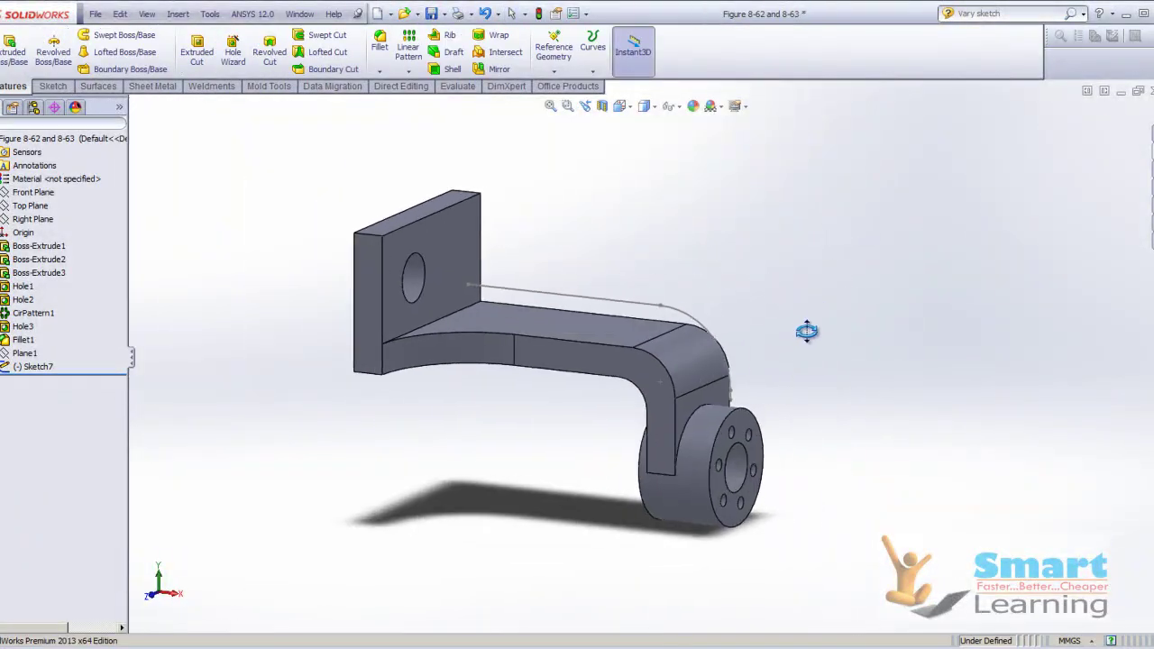
left_click(456, 41)
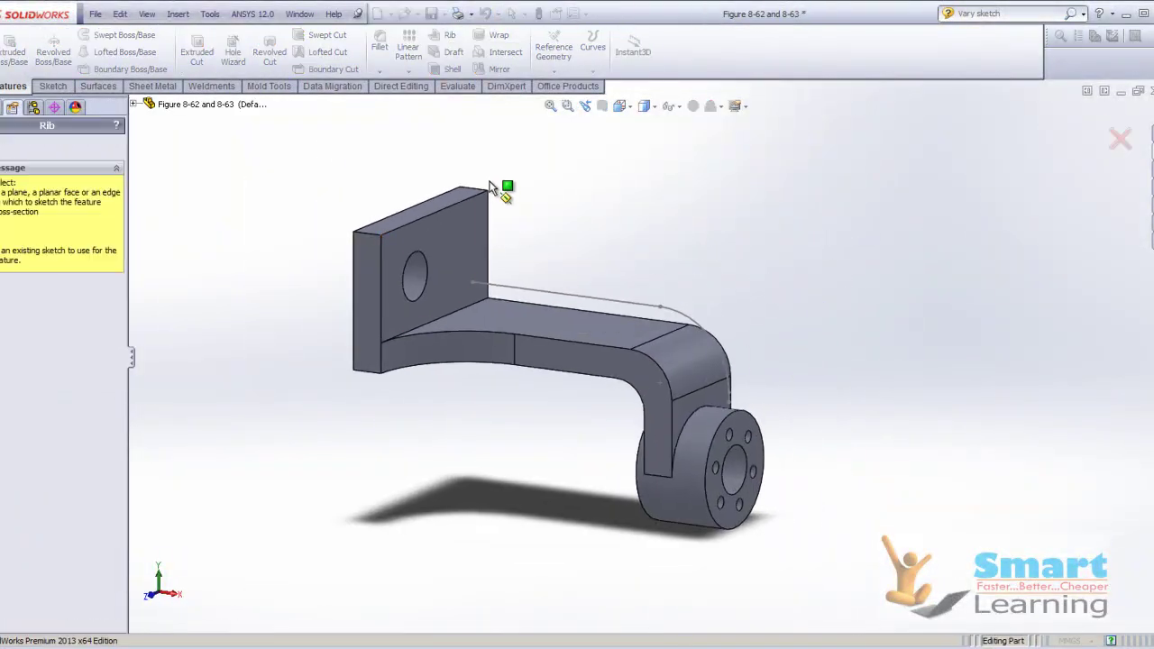
left_click(587, 303)
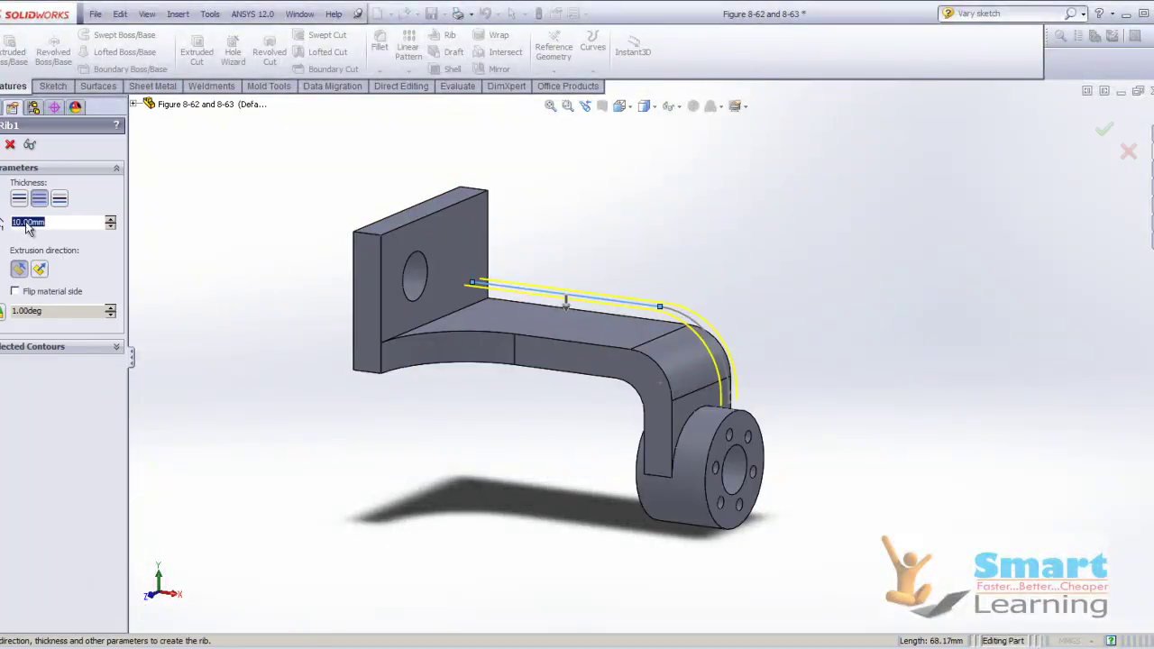
left_click(1, 144)
left_click(818, 329)
mouse_move(830, 352)
middle_mouse_down()
mouse_move(820, 319)
mouse_move(829, 364)
mouse_move(840, 353)
middle_mouse_up()
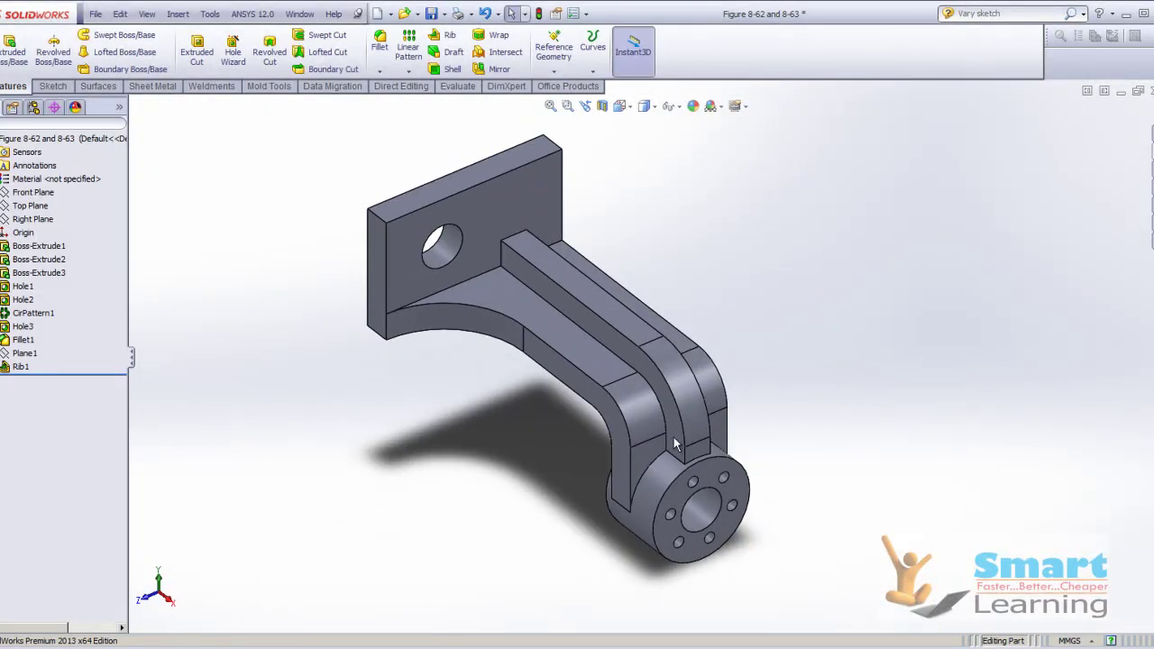
Close the curved arm part without saving it and open the part Figure 8-64 and 8-65
key("ctrl+w")
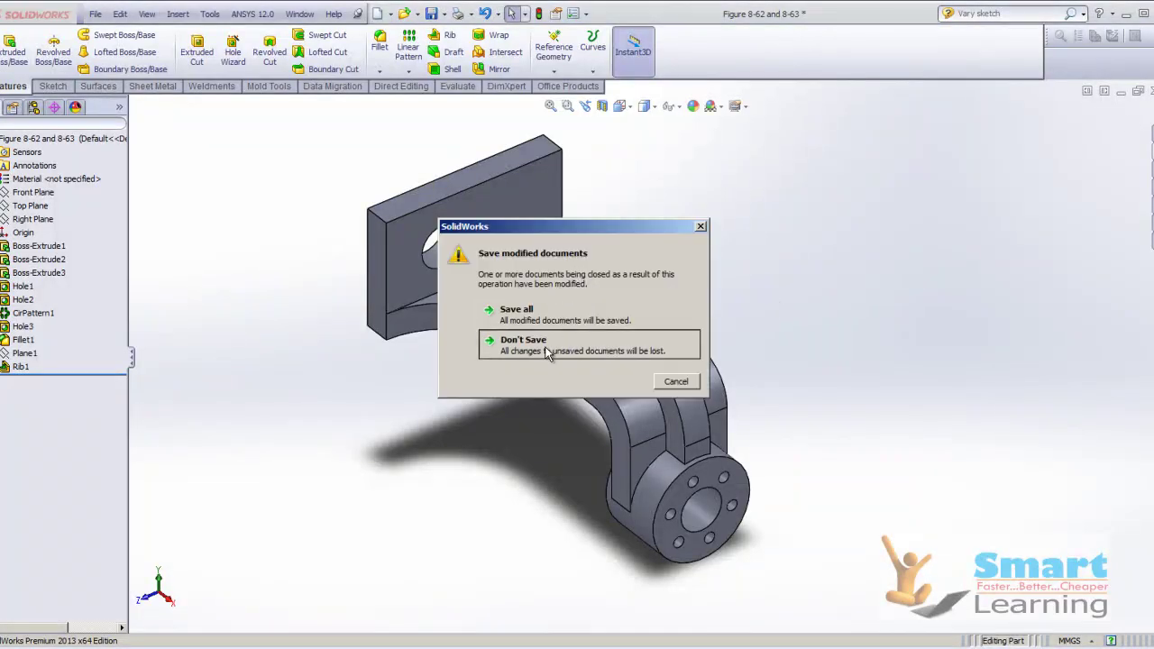
left_click(508, 342)
left_click(305, 18)
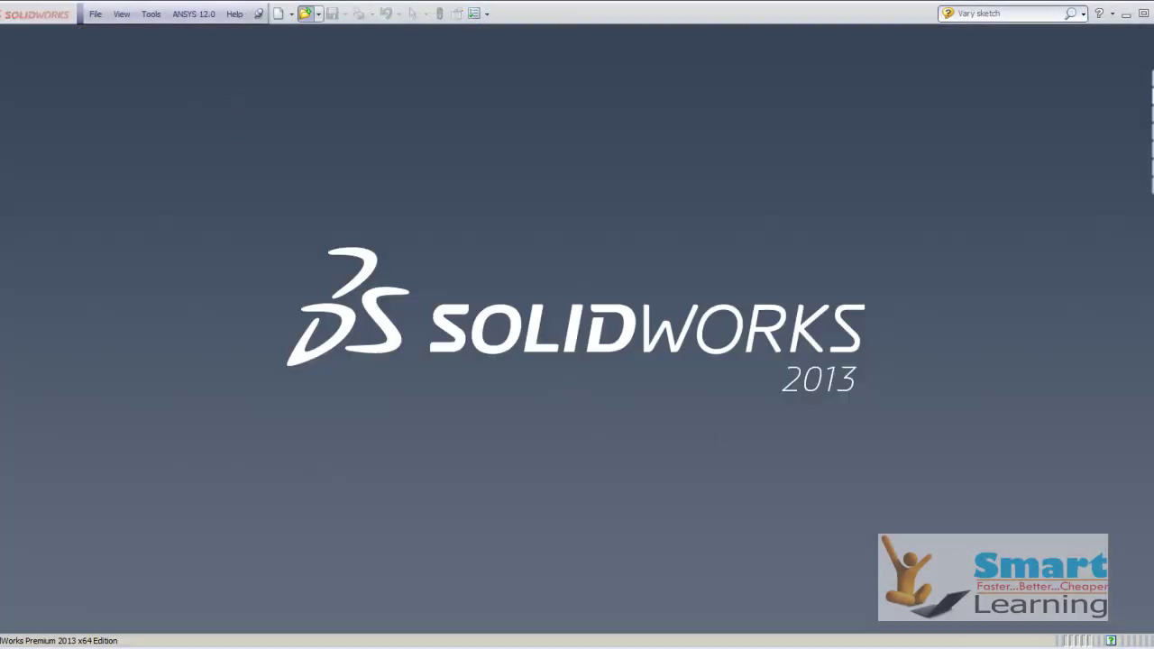
left_click(919, 393)
left_click(920, 393)
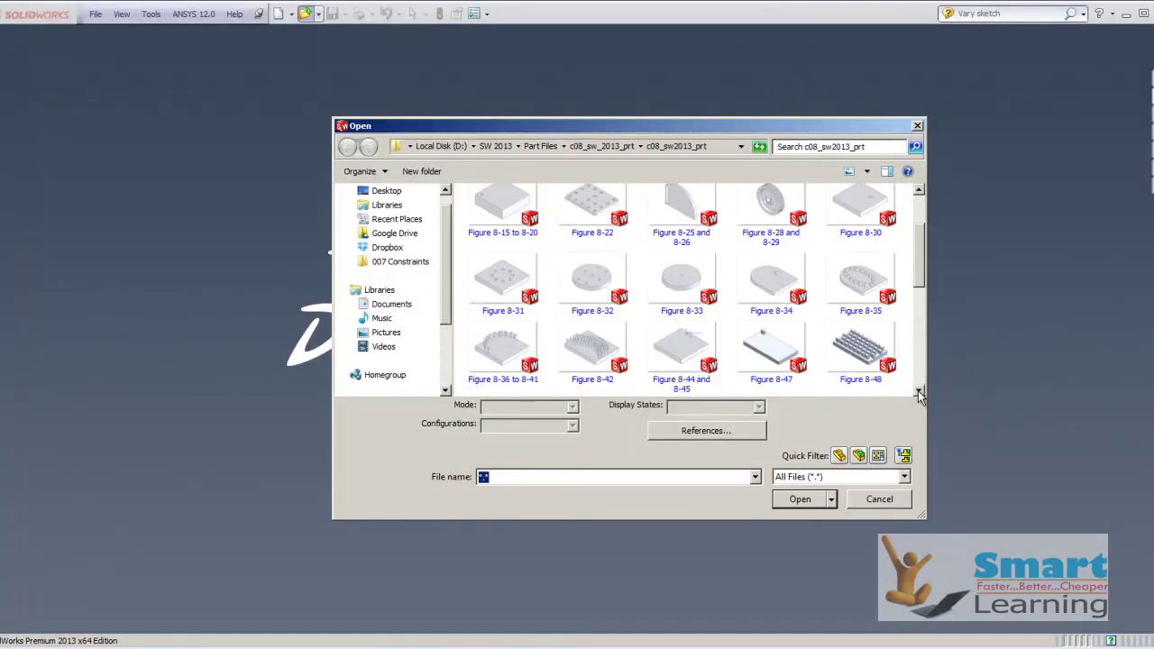
left_click(919, 393)
left_click(920, 393)
left_click(919, 393)
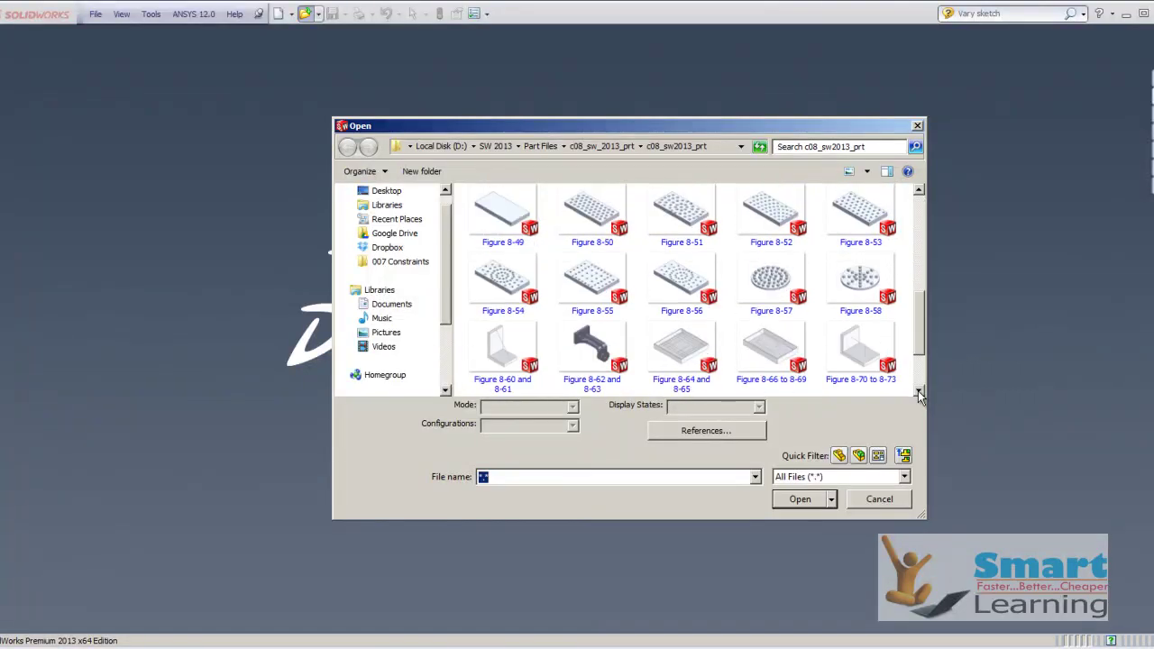
double_click(695, 353)
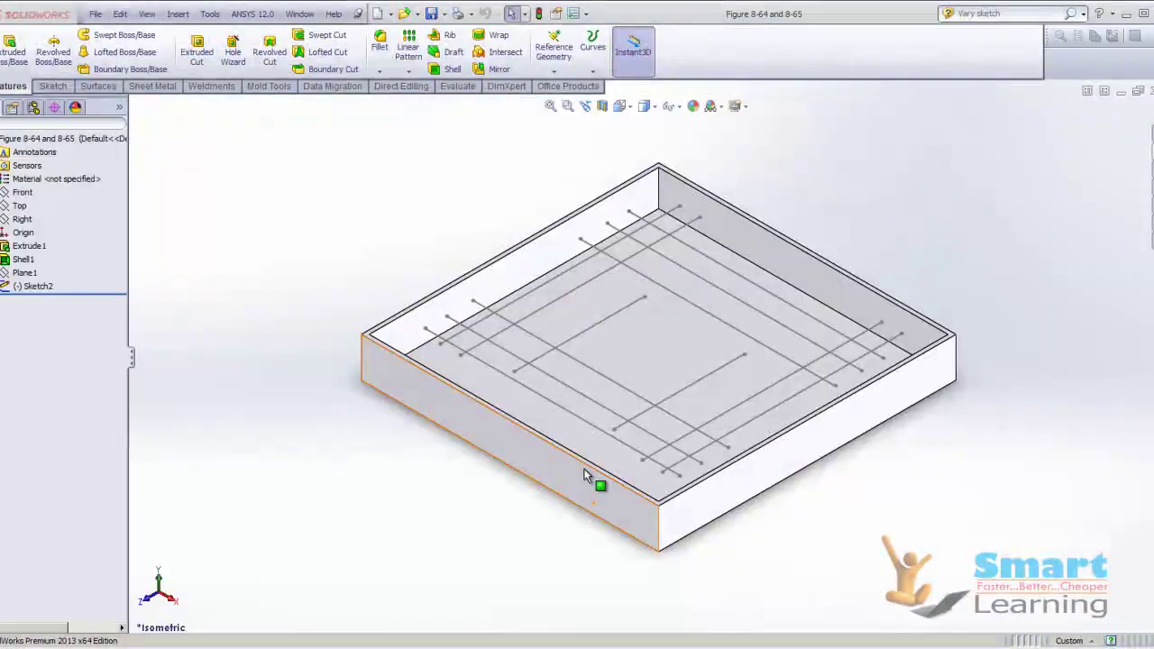
Start a rib from the grid of crossing sketch lines in the tray and set its thickness to 2.5 mm
scroll(388, 405, "down", 2)
scroll(397, 410, "up", 2)
middle_click_drag(445, 448, 505, 457)
scroll(1011, 382, "up", 1)
scroll(1011, 382, "down", 2)
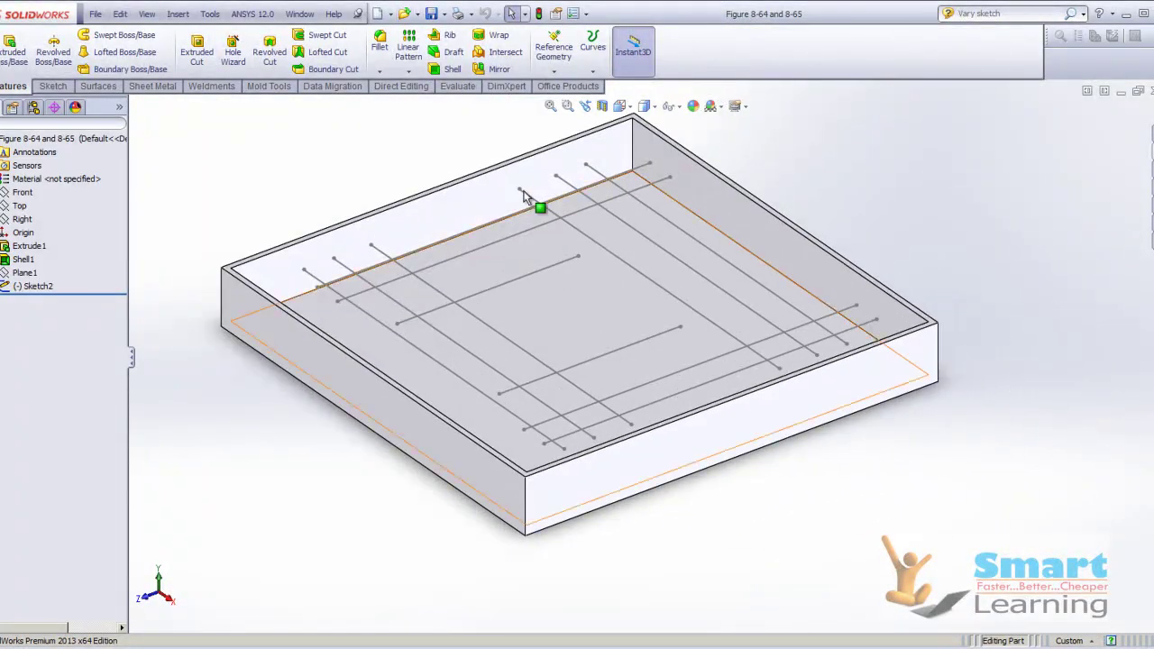
left_click(450, 36)
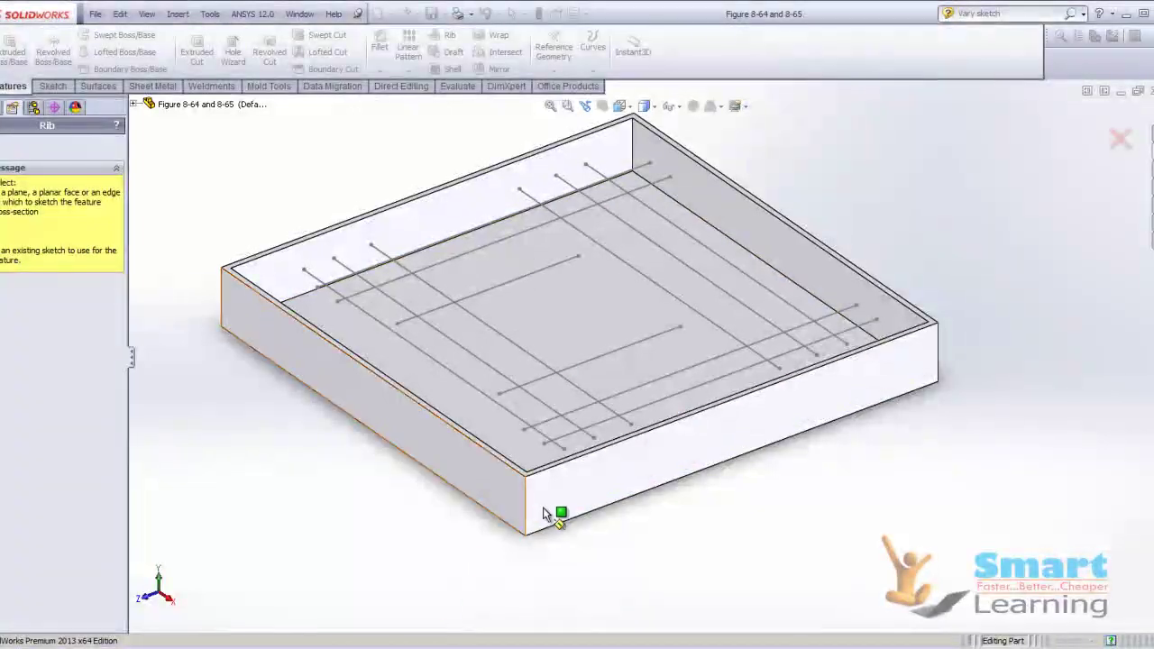
left_click(565, 369)
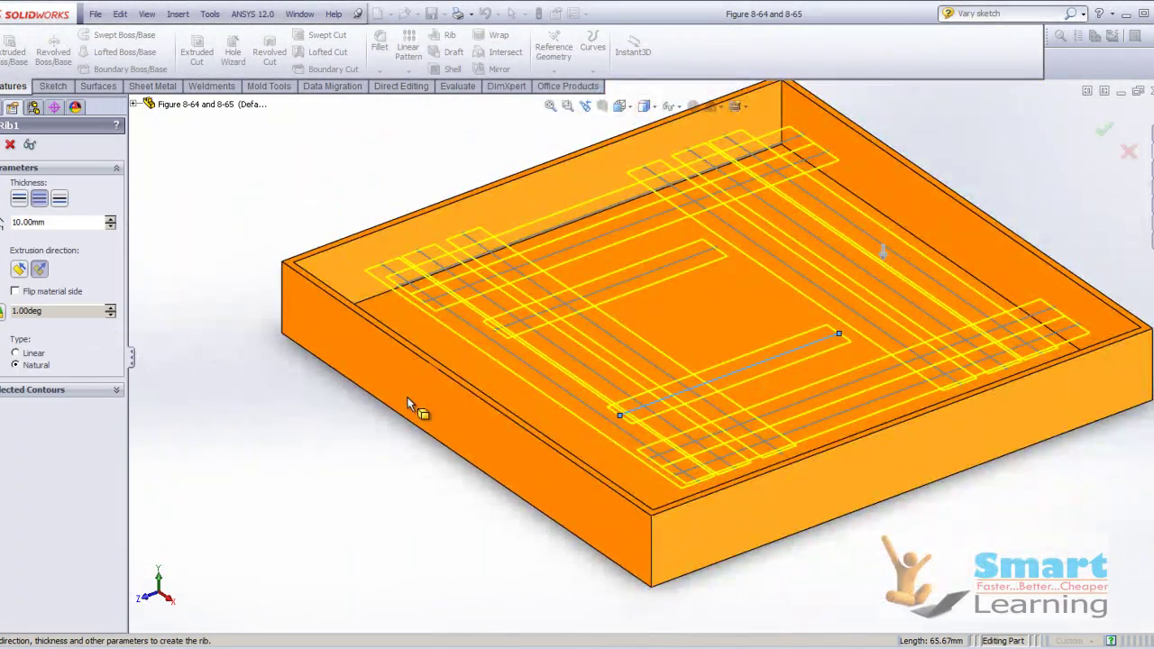
double_click(34, 222)
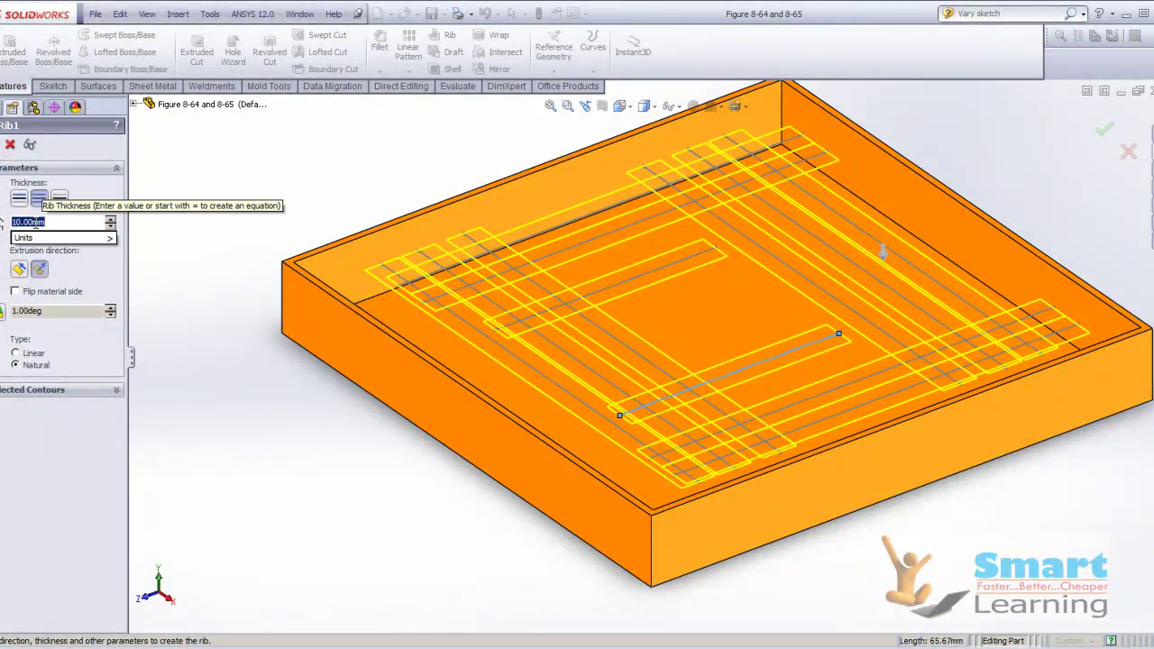
type("2.5")
key("Return")
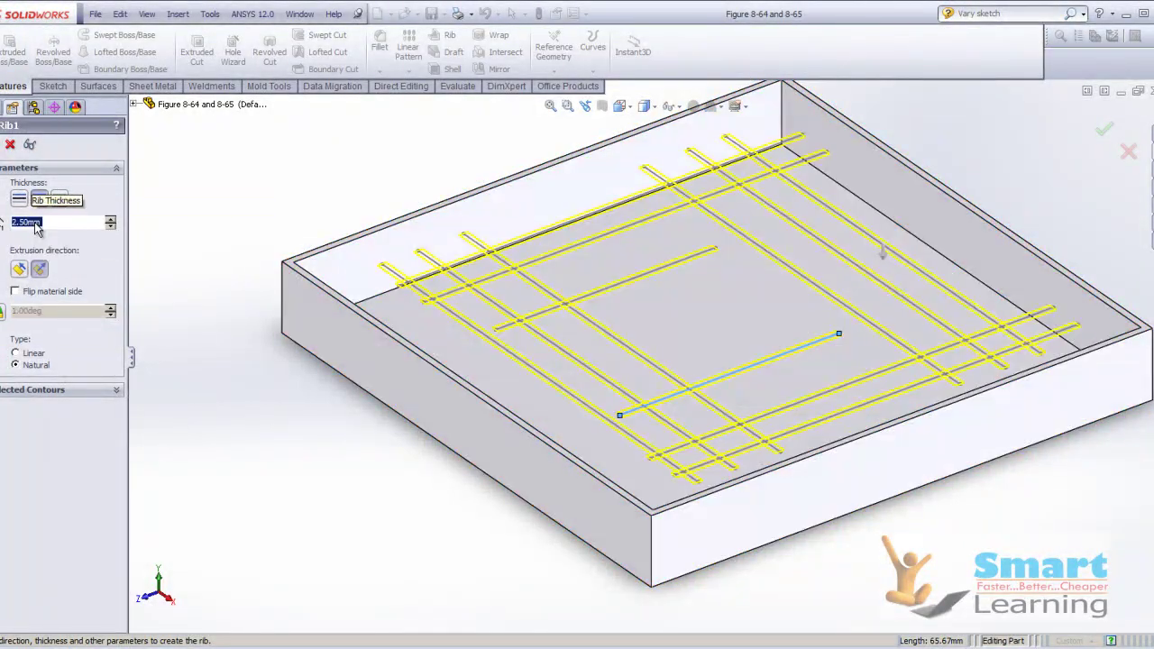
Examine the rib network in the detailed preview and create the rib, extruded normal to the sketch
scroll(418, 295, "down", 3)
scroll(361, 316, "up", 2)
middle_click_drag(323, 402, 352, 405)
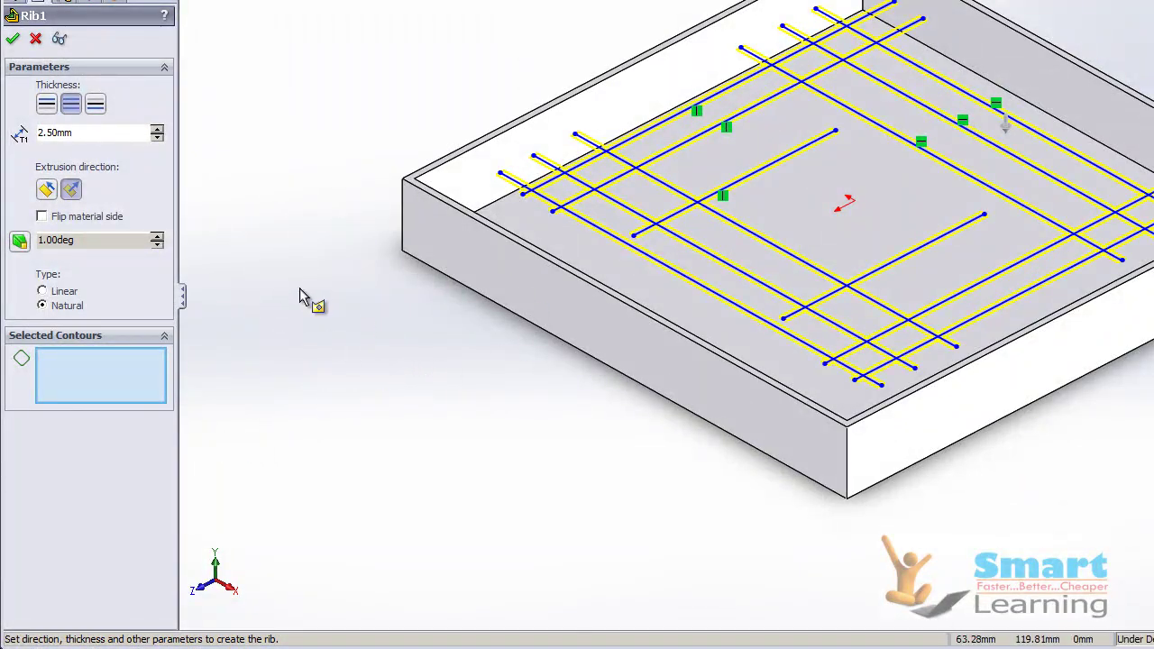
left_click(57, 37)
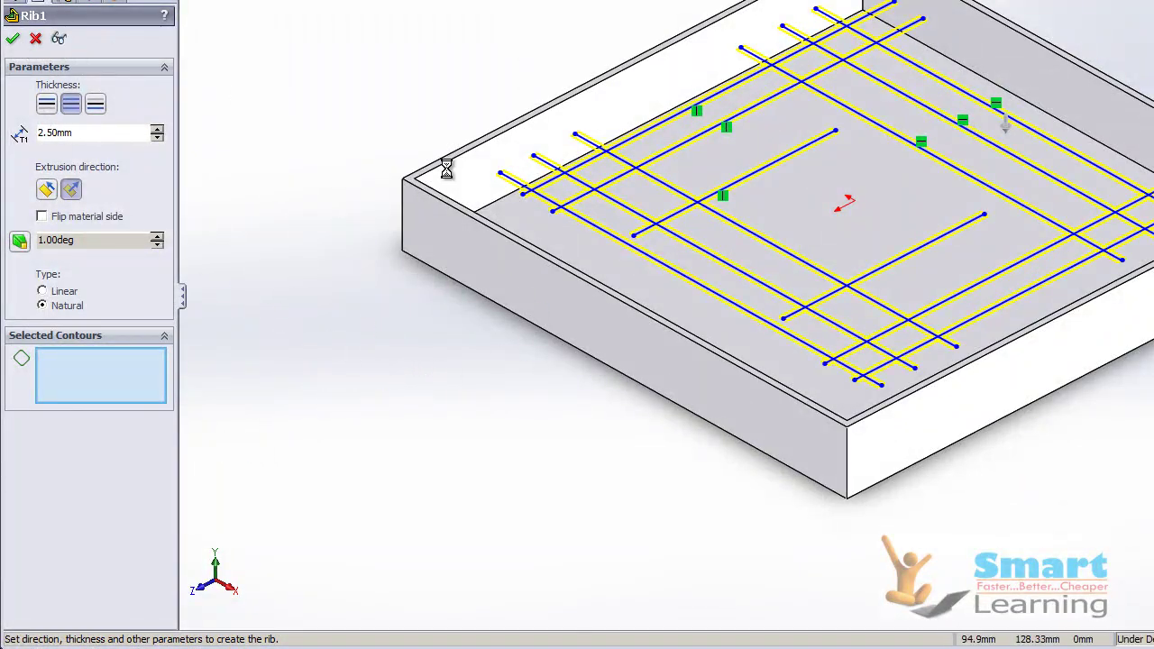
middle_click_drag(739, 332, 678, 358)
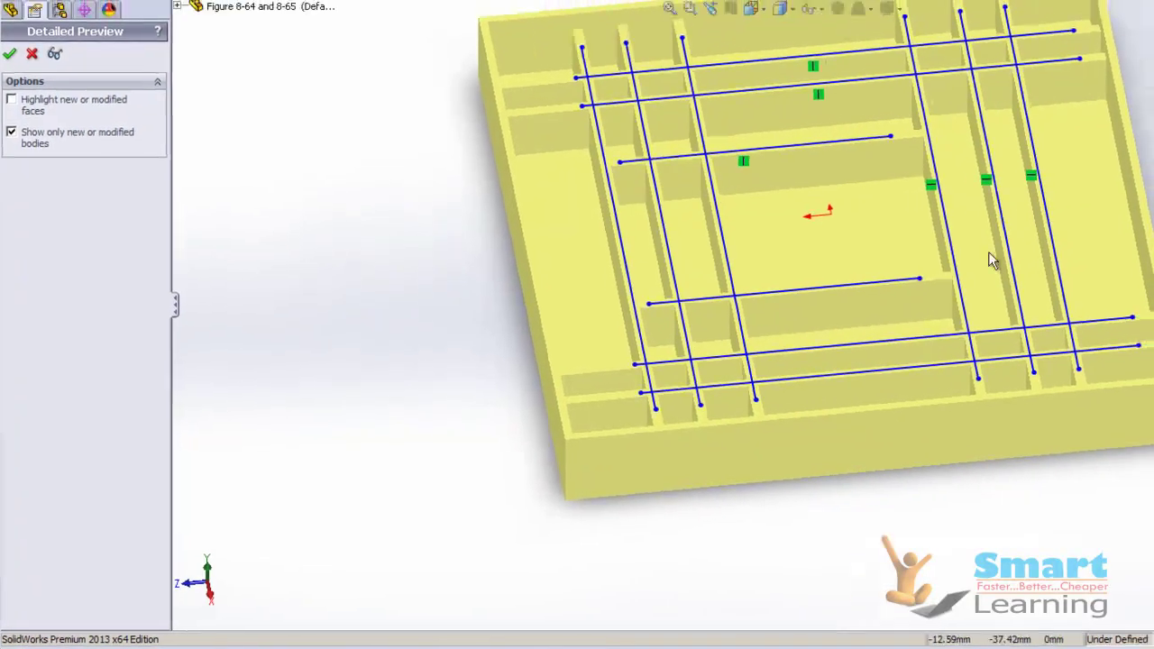
middle_click_drag(990, 261, 969, 333)
middle_click_drag(776, 365, 631, 343)
left_click(1, 145)
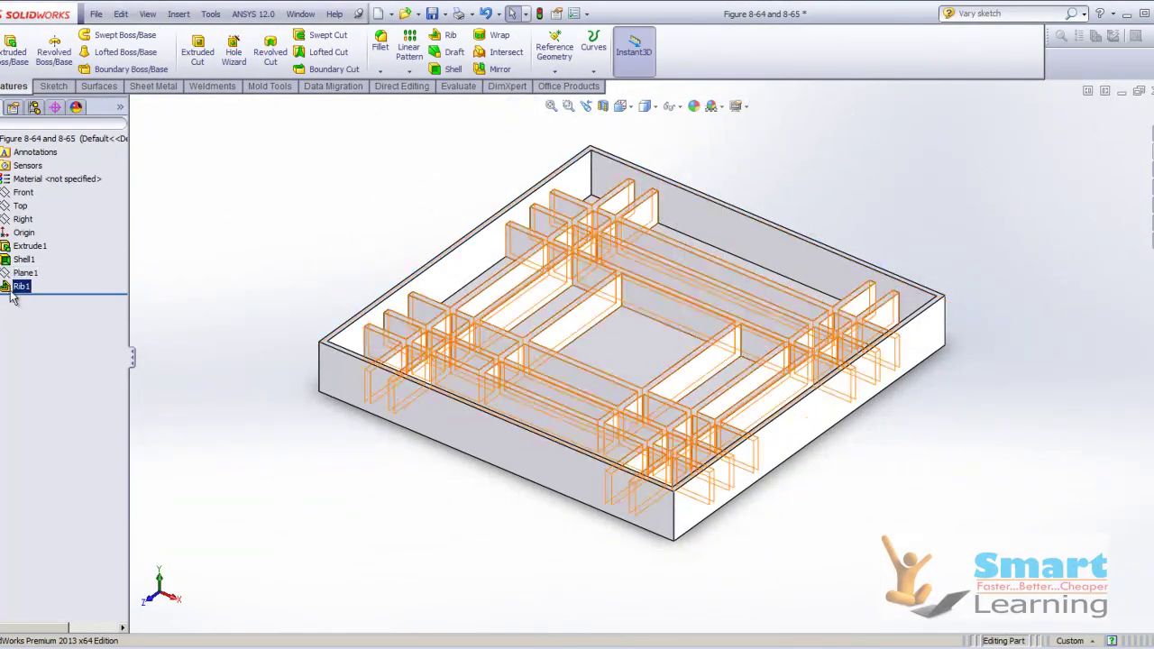
Edit the tray's rib to add a 5° outward draft defined at the sketch plane
right_click(25, 285)
left_click(26, 241)
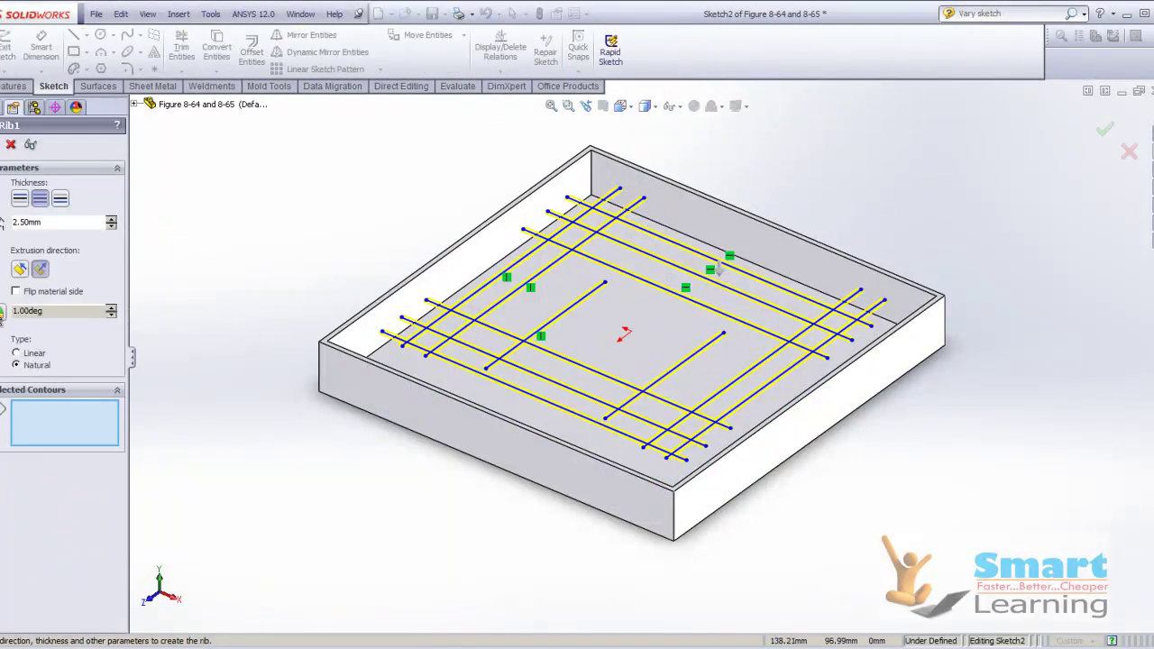
left_click(3, 311)
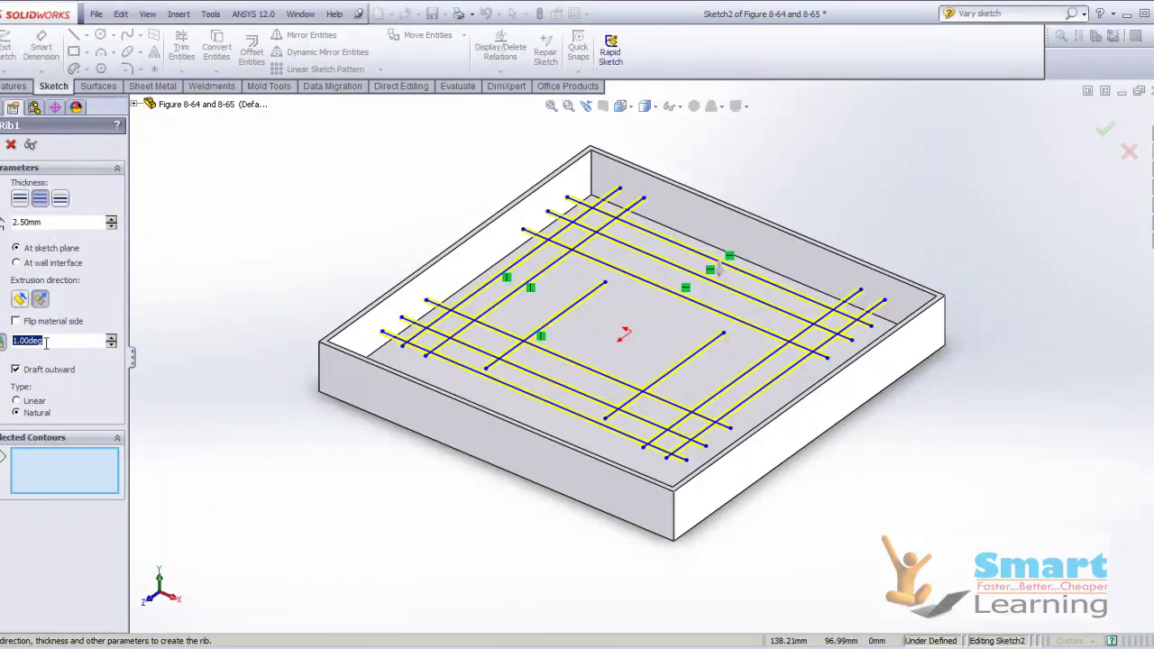
type("5")
key("Return")
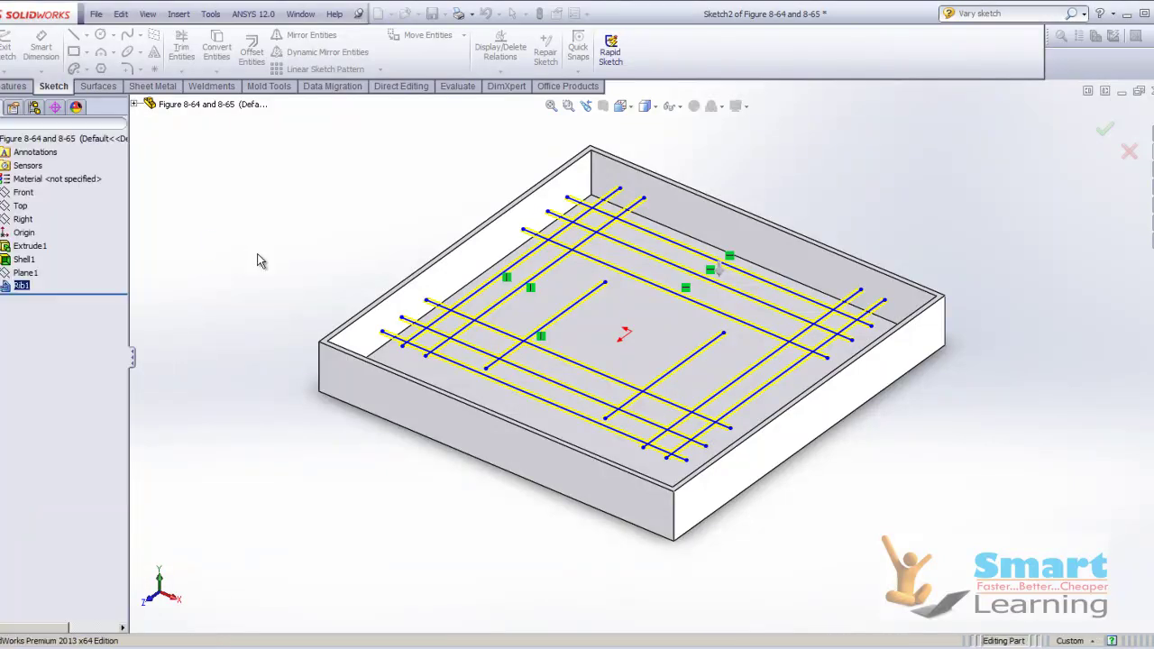
Close the tray part with the rib network without saving it and open the part Figure 8-66 to 8-69
scroll(710, 458, "down", 3)
middle_click_drag(709, 456, 685, 442)
left_click(1151, 90)
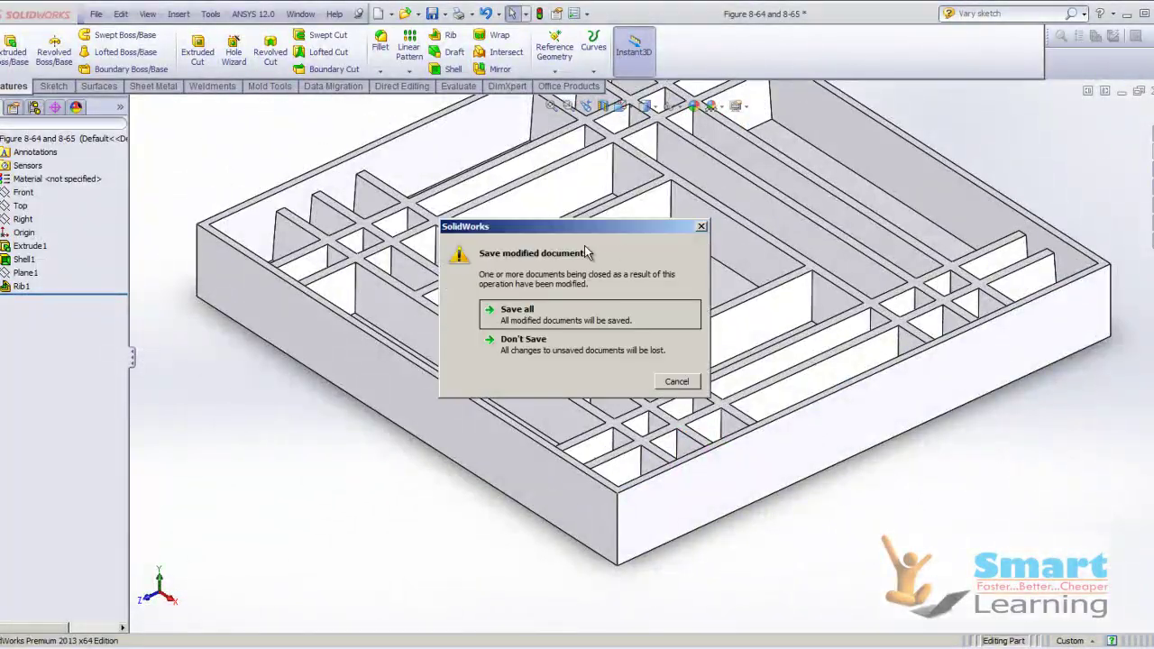
left_click(559, 346)
left_click(306, 17)
left_click_drag(924, 259, 910, 365)
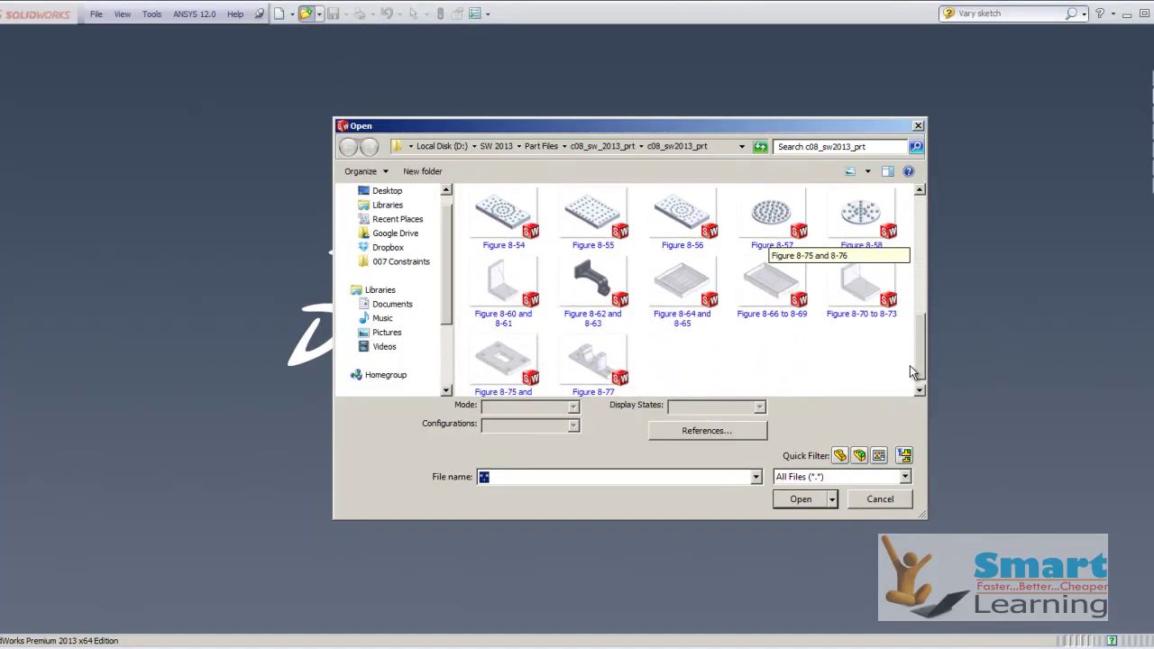
double_click(772, 286)
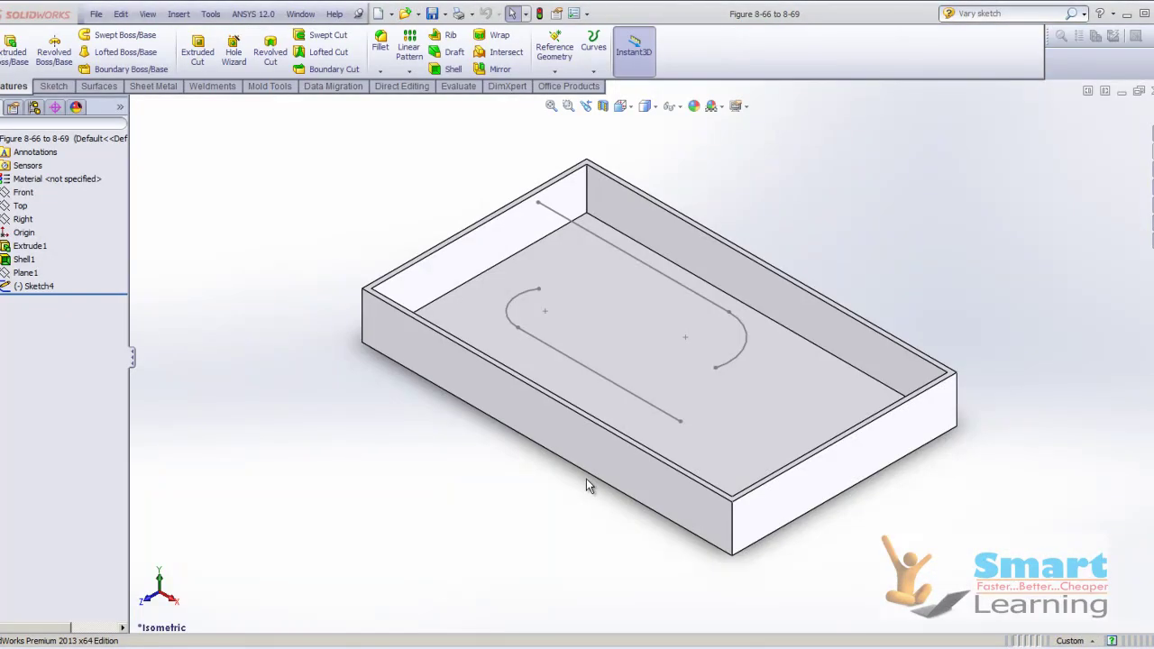
Create a 10 mm thick rib from the tray's open line-and-arc sketch, extruded normal to the sketch with the Natural type
middle_click_drag(529, 473, 522, 442)
left_click(435, 36)
left_click(682, 293)
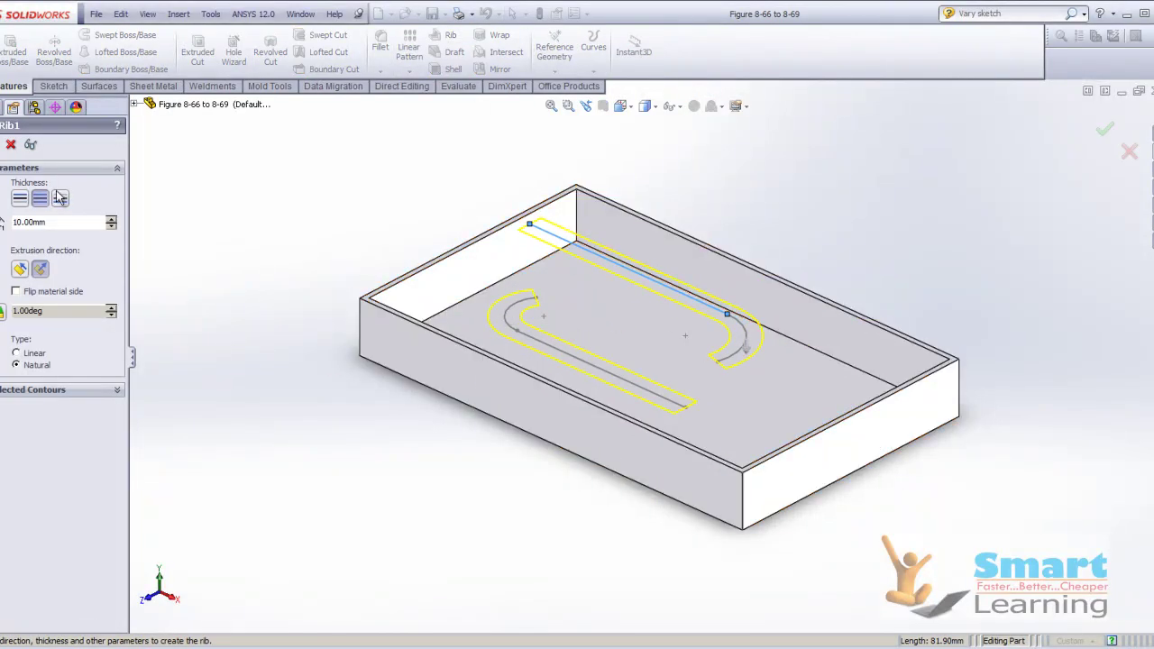
left_click(2, 137)
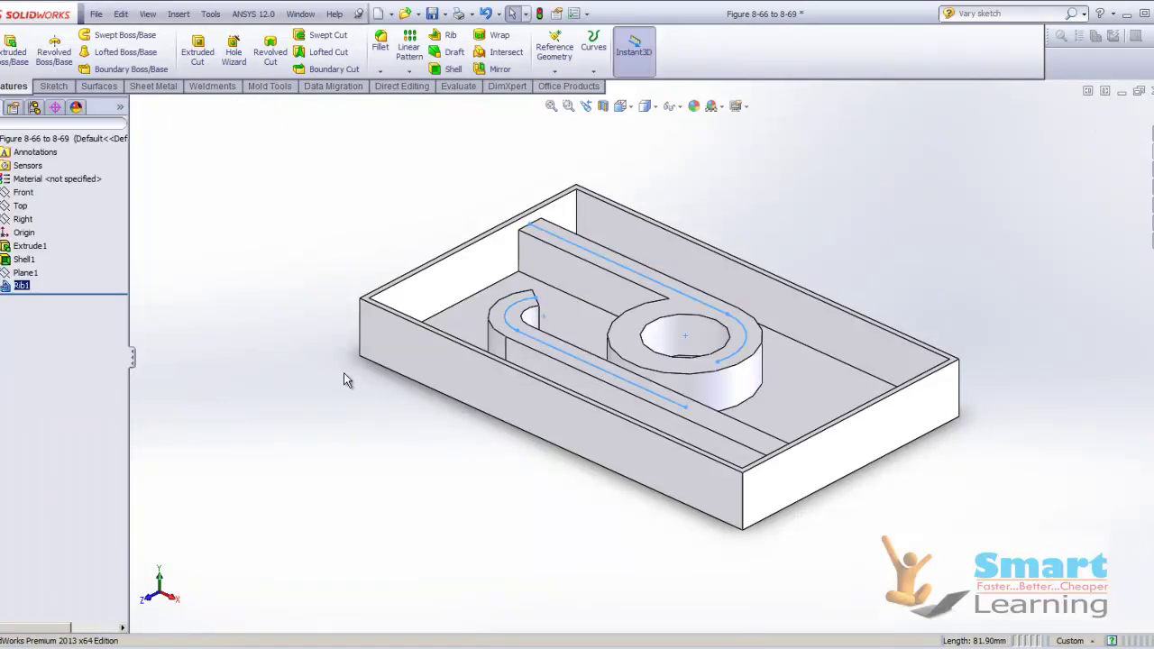
middle_click_drag(428, 404, 405, 474)
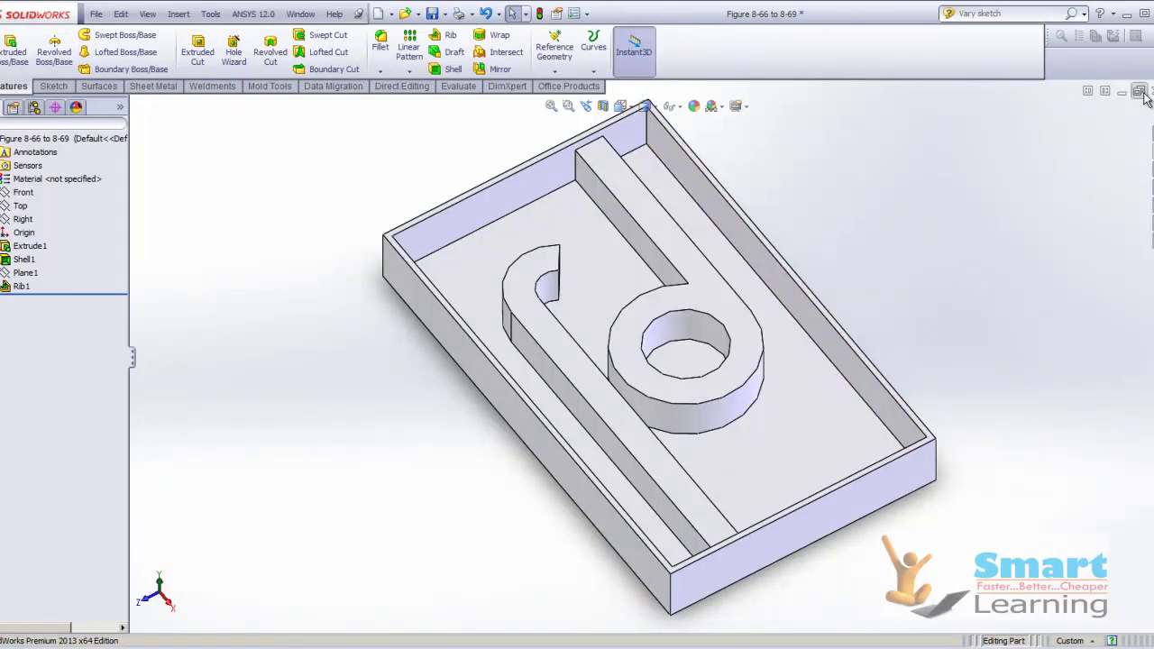
Close the tray part without saving it and open the part Figure 8-70 to 8-73
key("ctrl+w")
left_click(577, 345)
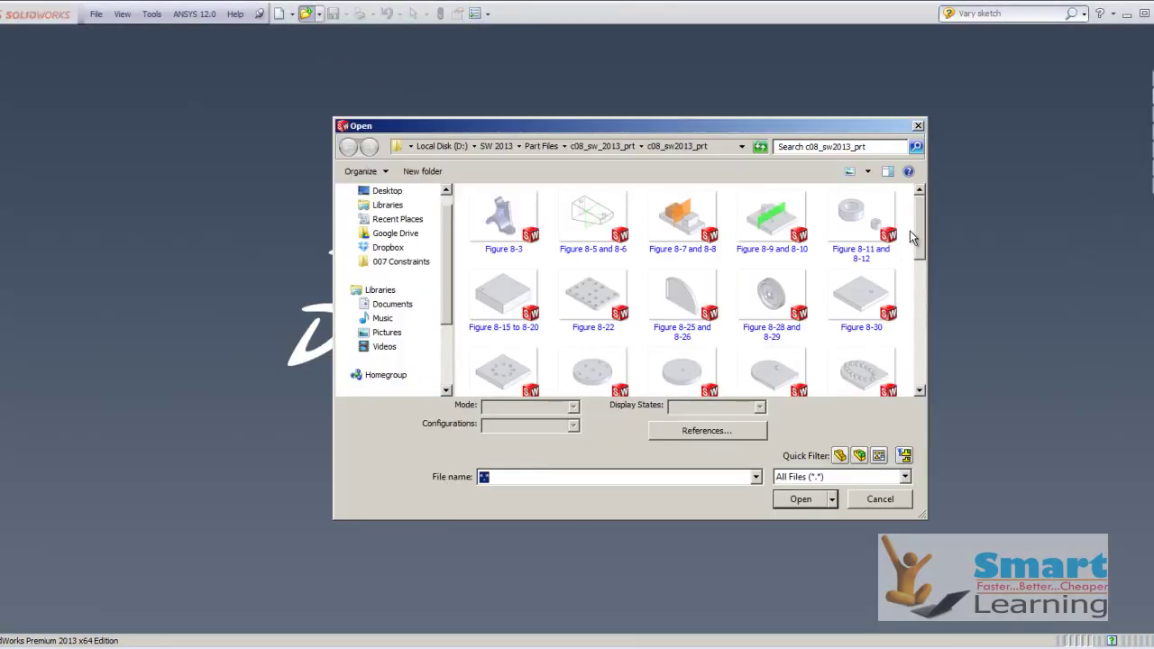
left_click_drag(919, 221, 923, 357)
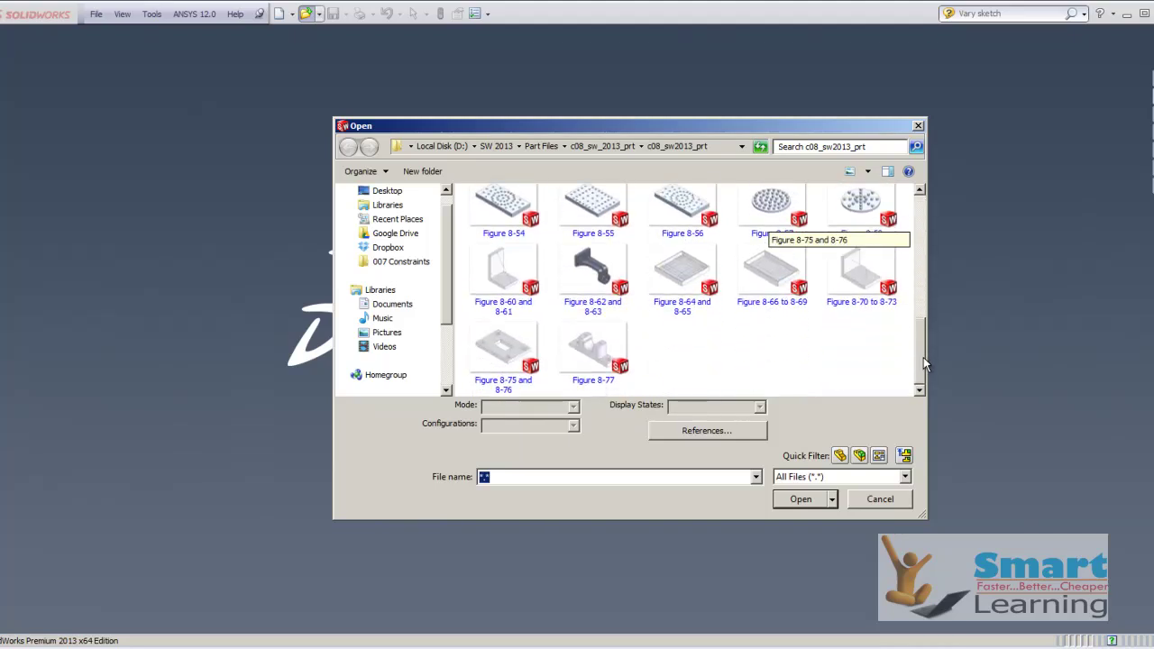
double_click(857, 272)
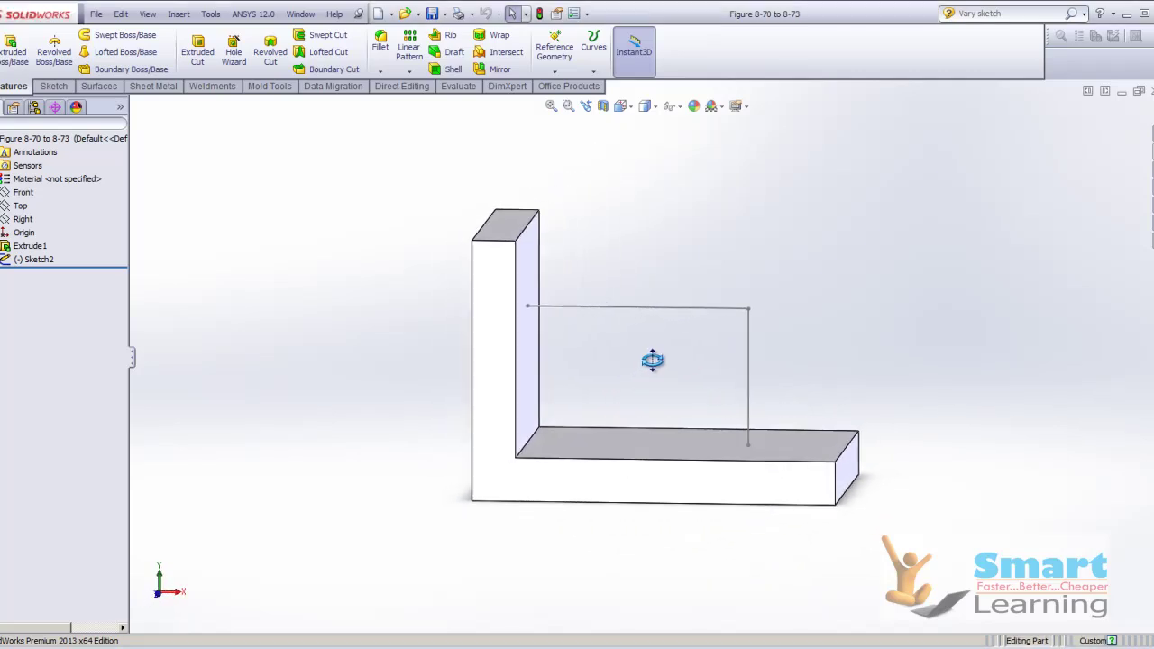
Create a 10 mm thick rib from the bracket's two-line sketch, thickened on both sides and extruded parallel to the sketch
left_click(448, 36)
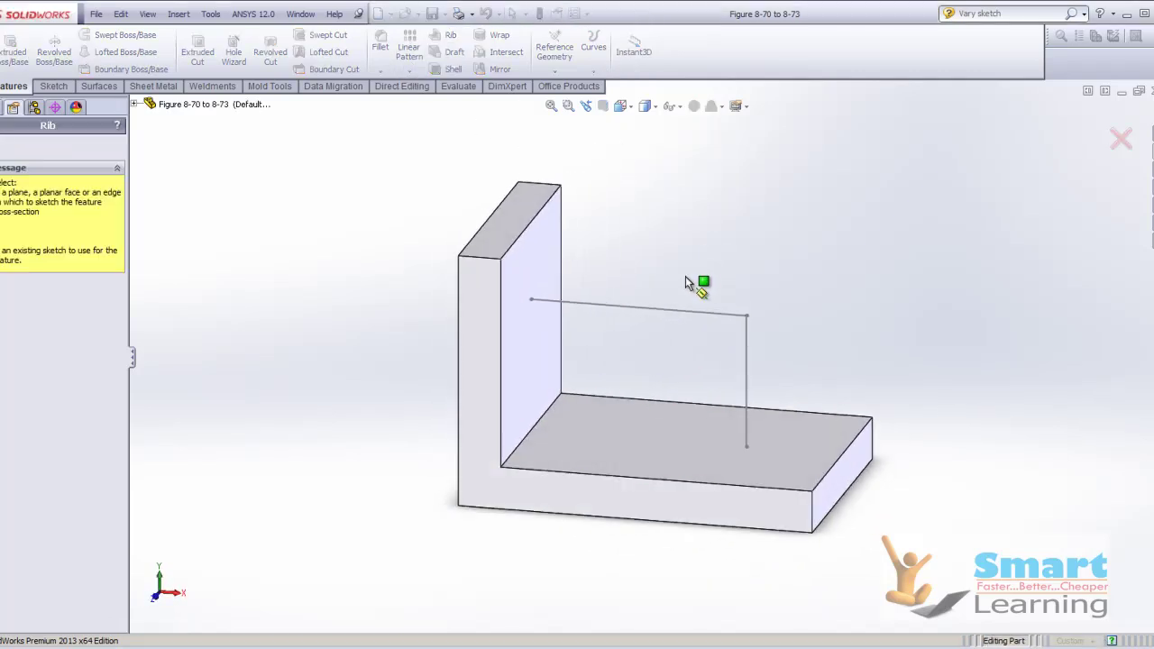
left_click(671, 311)
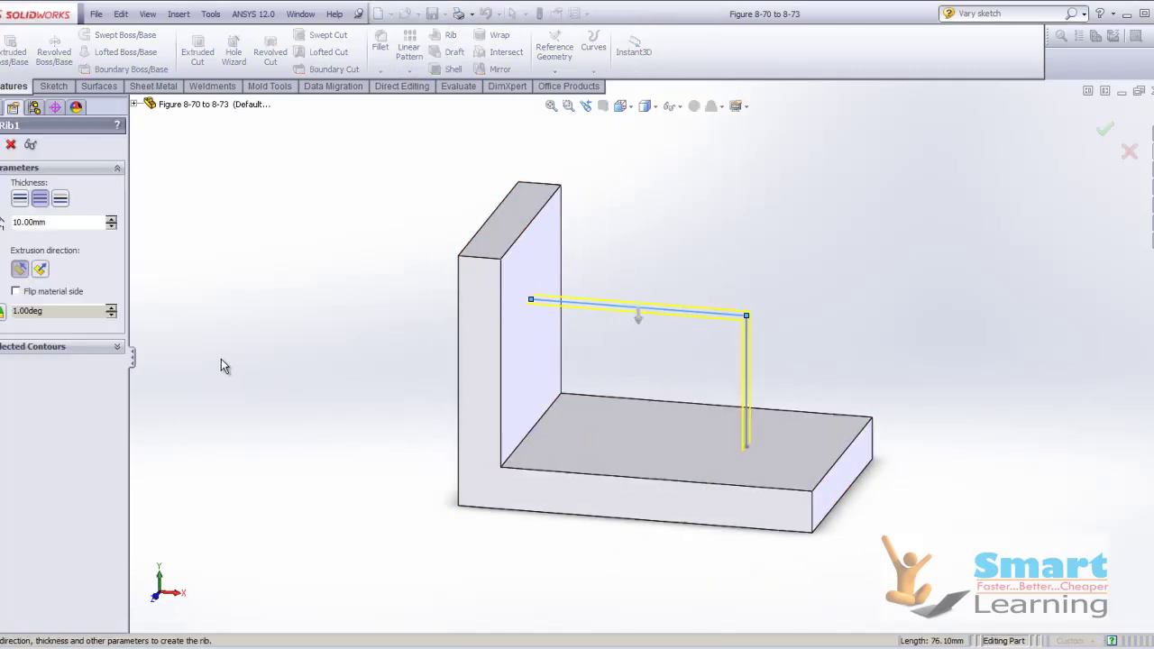
key("Return")
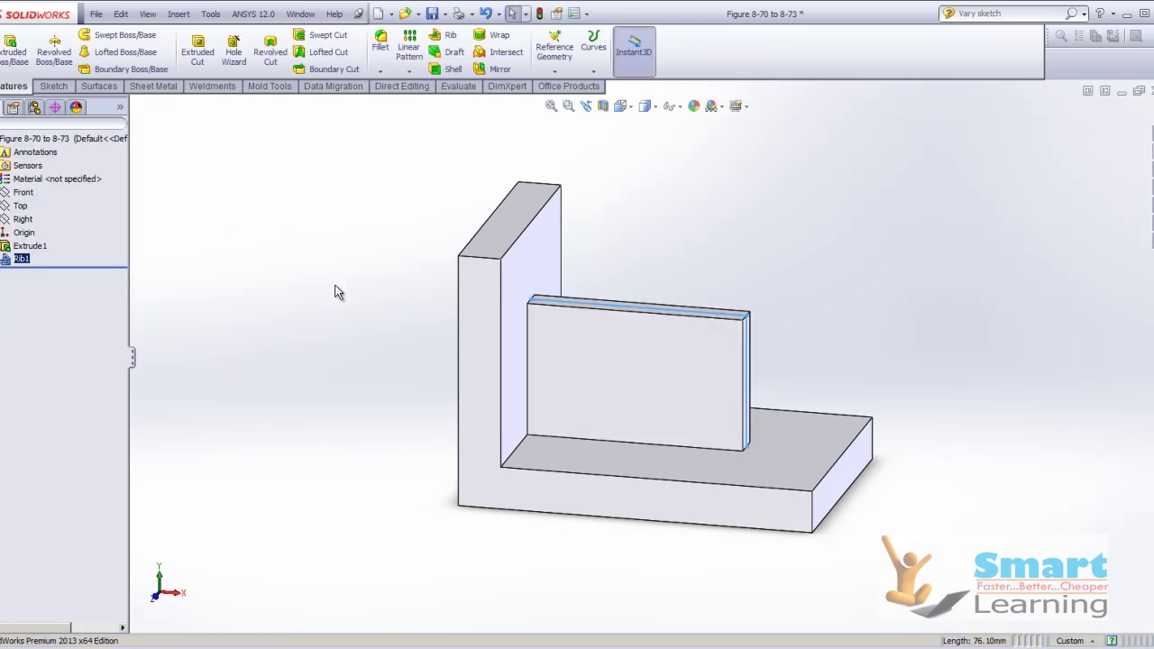
middle_click_drag(819, 293, 838, 311)
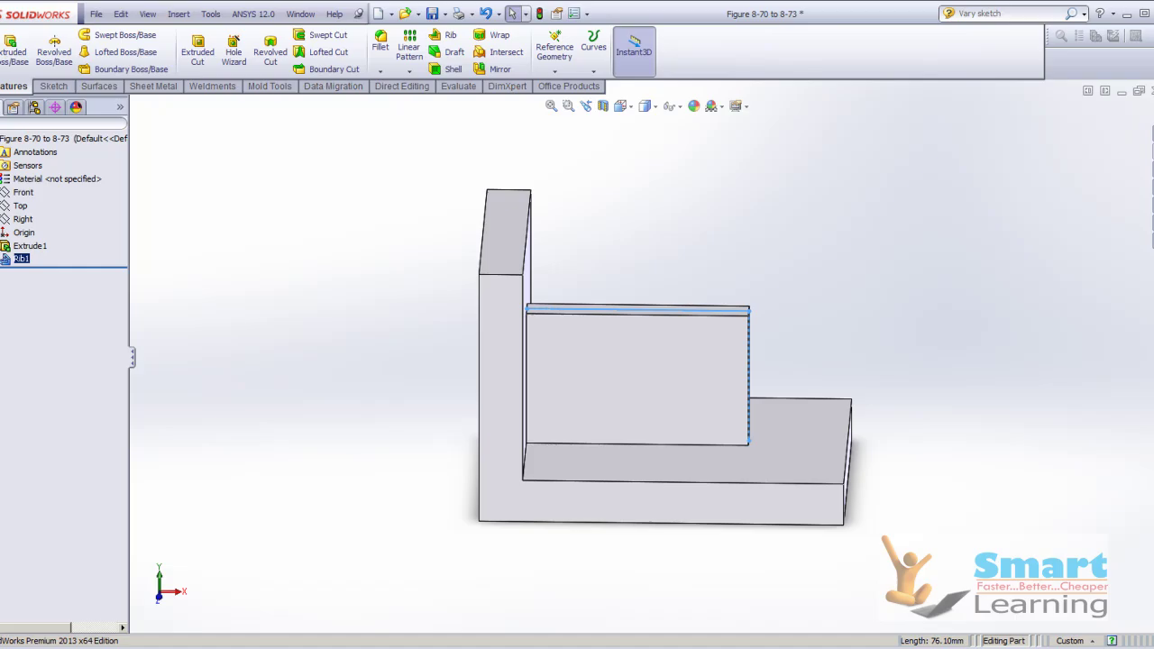
left_click(683, 629)
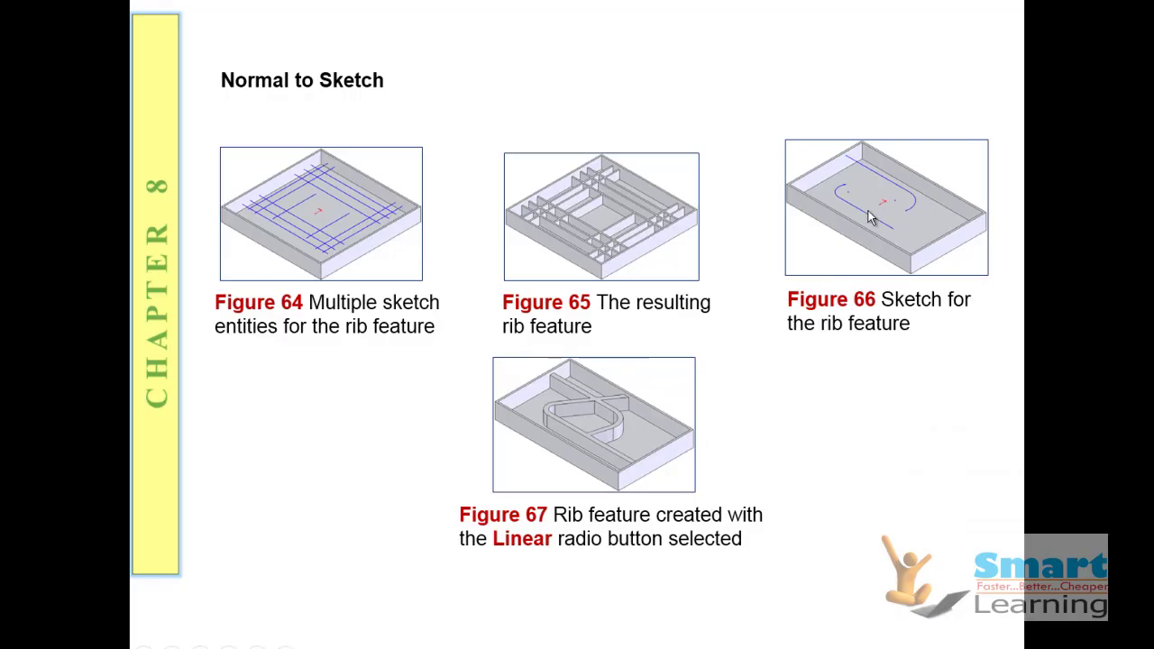
left_click(690, 349)
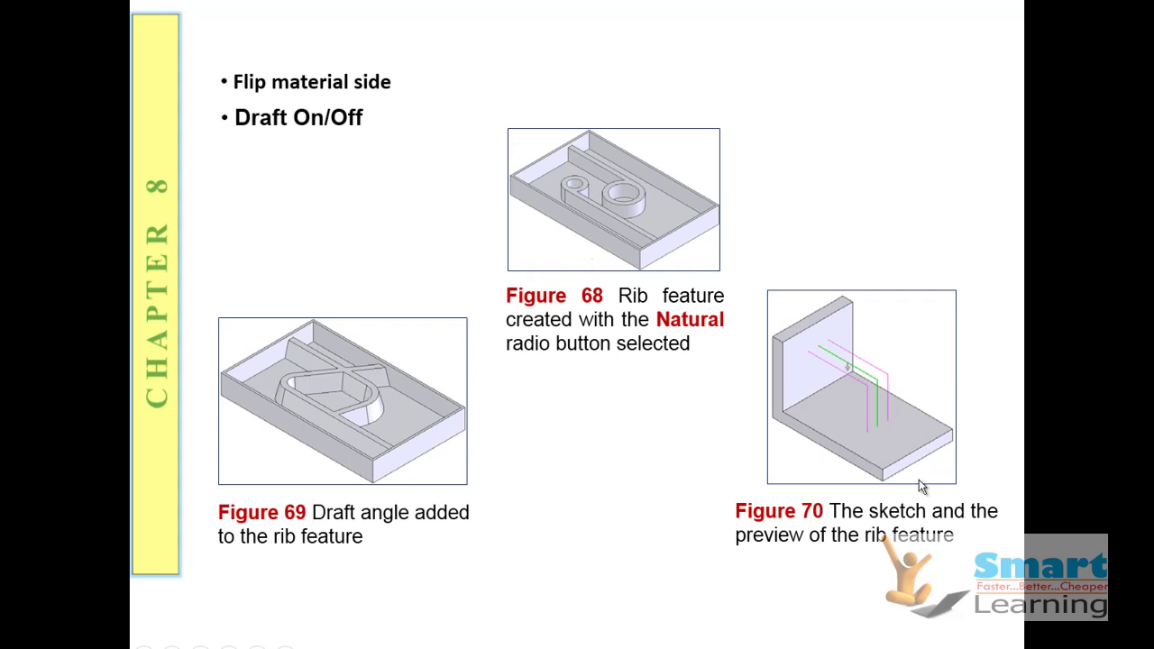
left_click(820, 413)
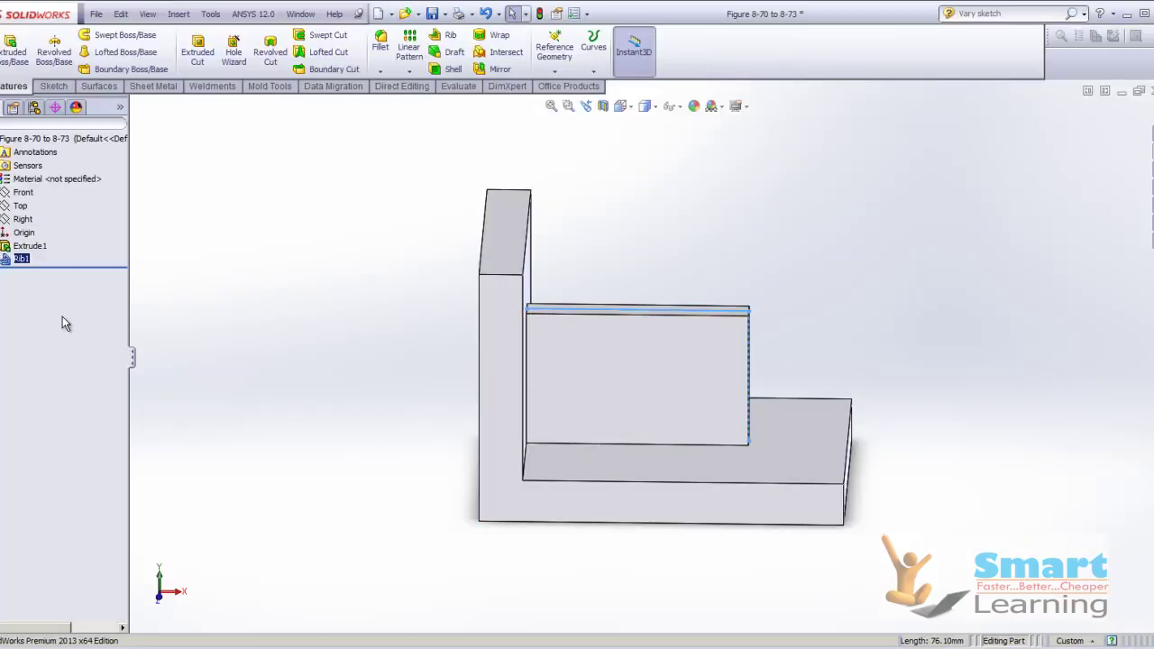
Edit the bracket's rib to add a 10° outward draft, and close the part without saving it
right_click(23, 271)
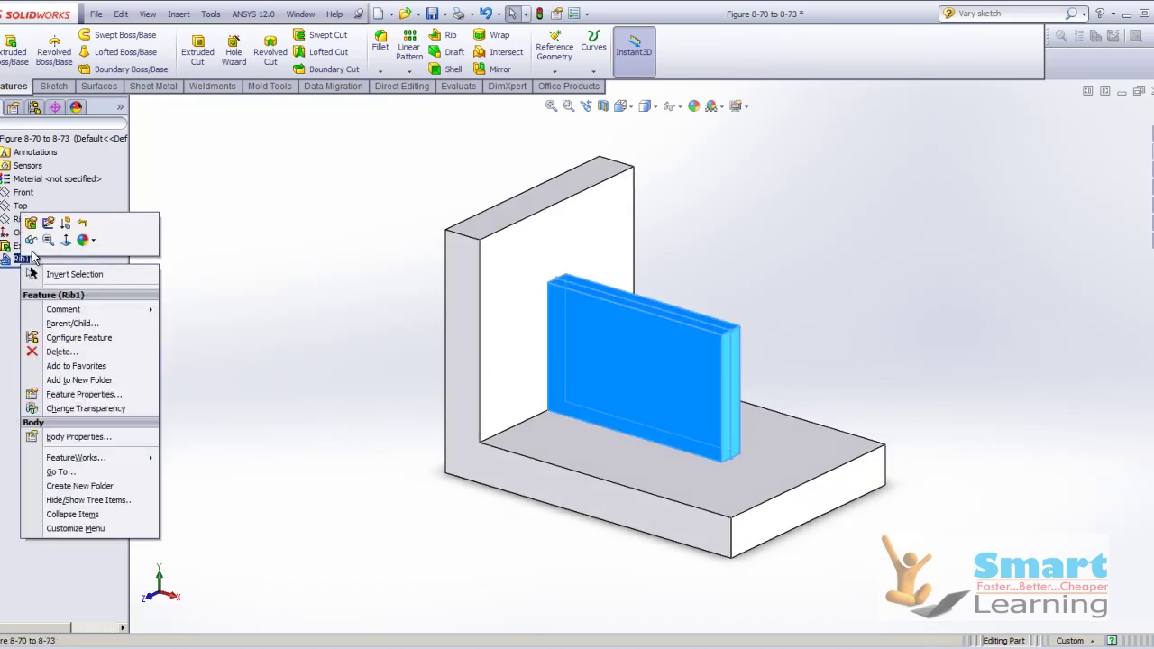
left_click(27, 229)
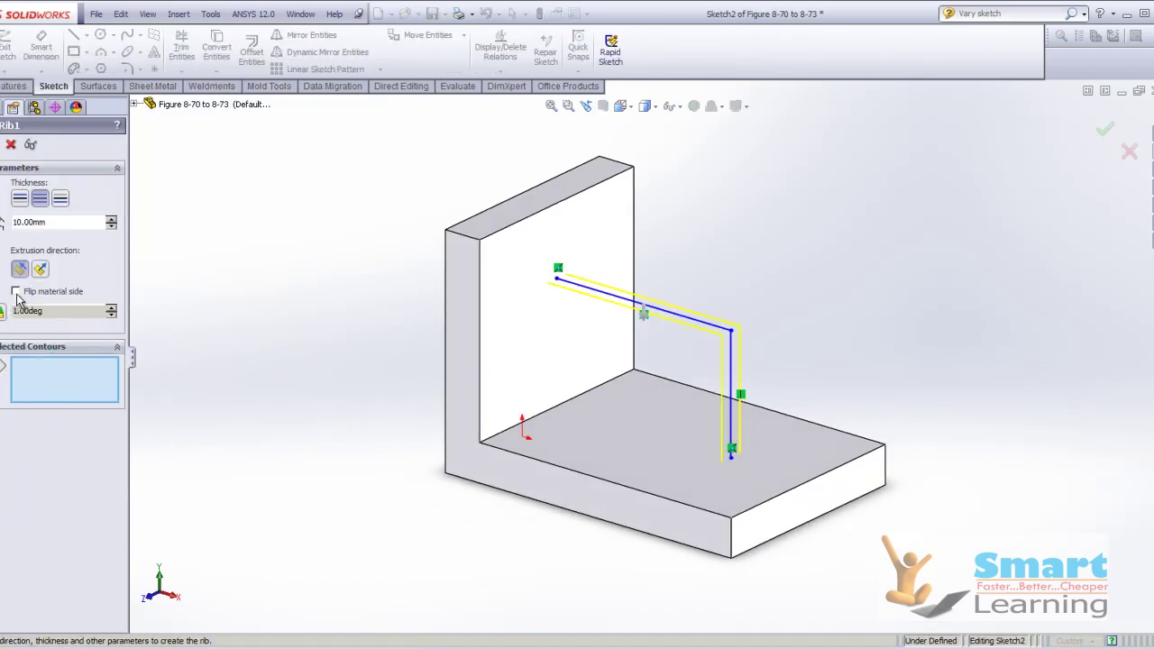
left_click(3, 313)
type("10")
key("Return")
left_click(29, 144)
middle_click_drag(661, 343, 568, 352)
left_click(1104, 129)
middle_click_drag(835, 289, 883, 377)
left_click(1151, 91)
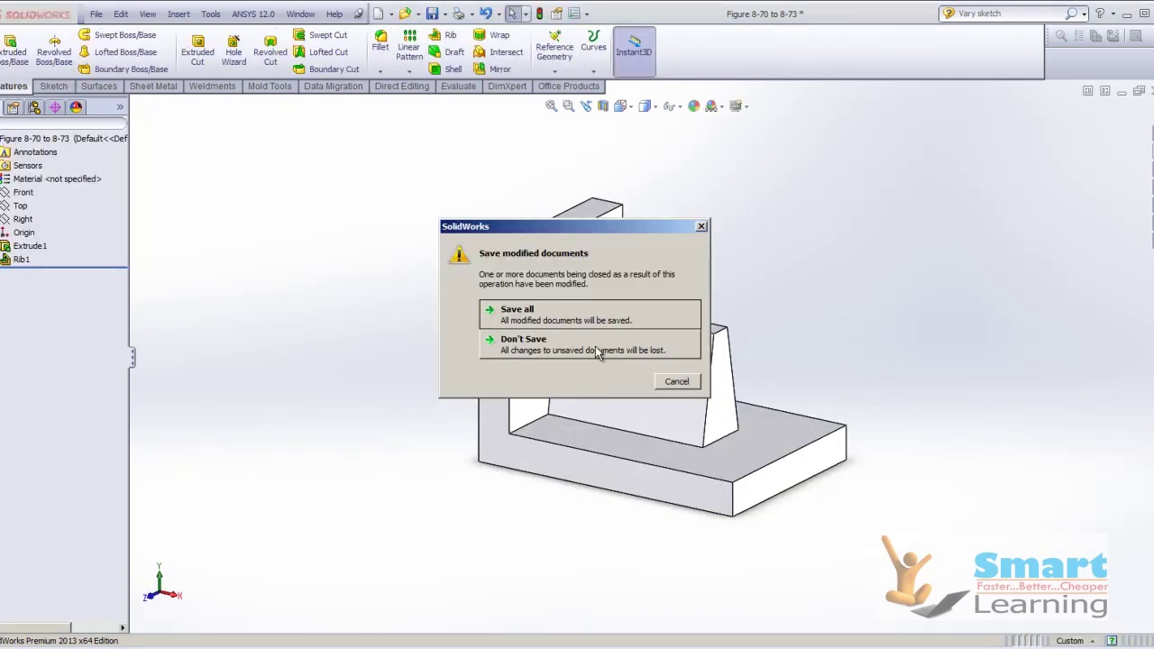
left_click(596, 353)
left_click(694, 647)
left_click(683, 638)
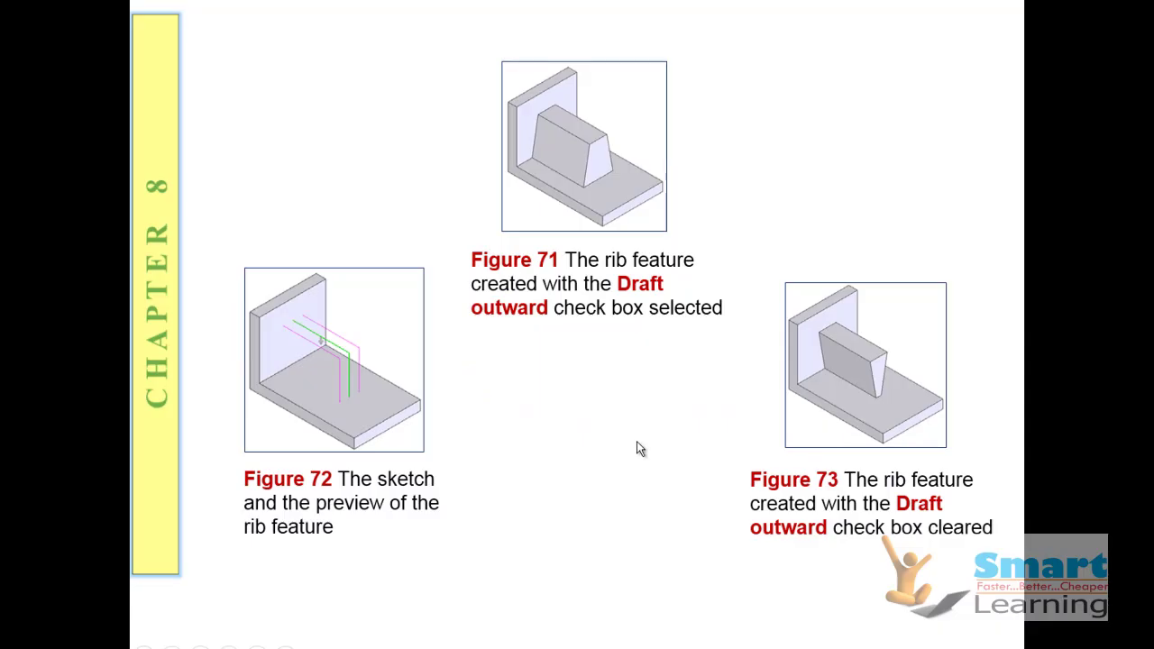
left_click(633, 430)
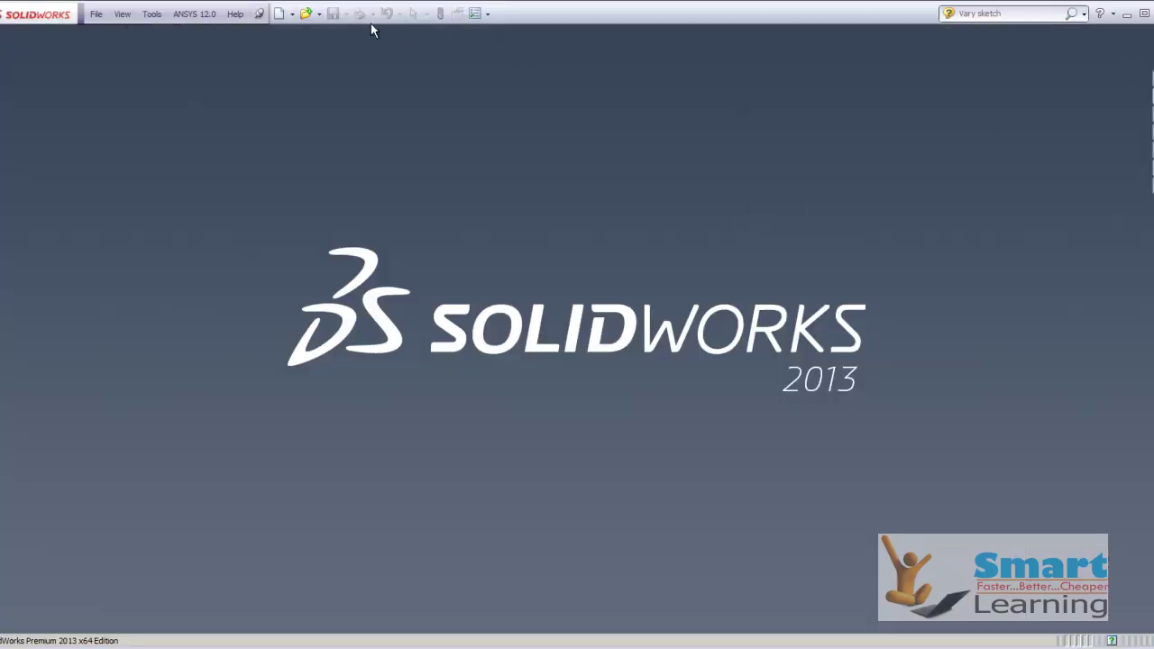
Open the part Figure 8-77 from the c08_sw2013_prt folder
left_click(308, 14)
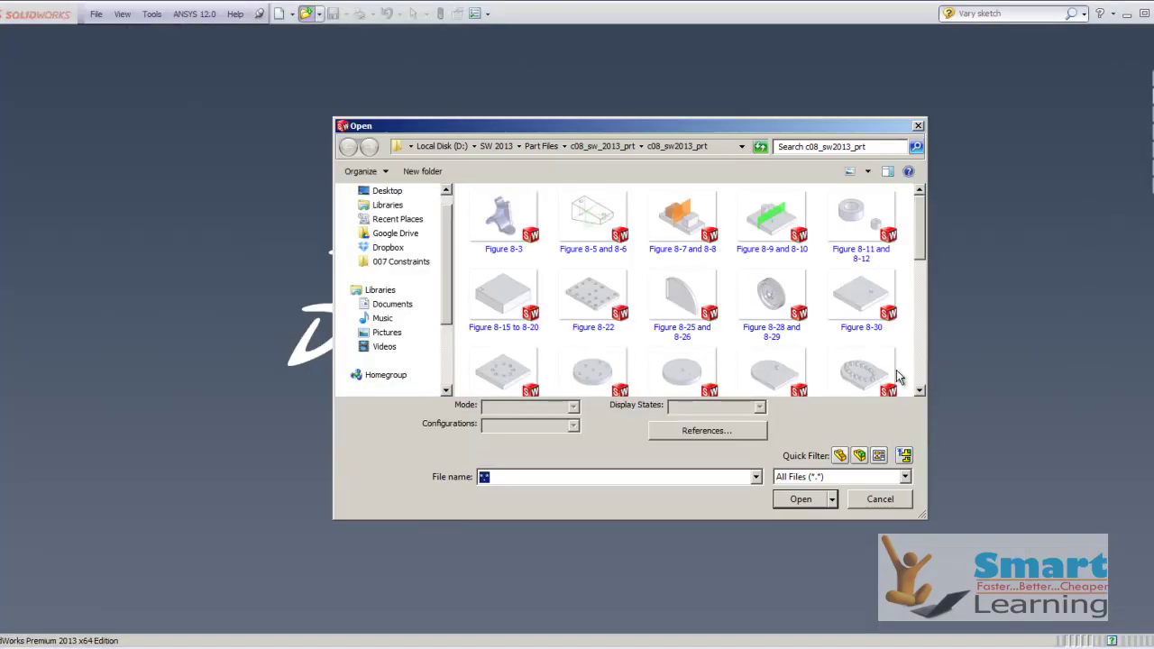
left_click(919, 389)
left_click(920, 390)
left_click(919, 389)
left_click(919, 389)
left_click(920, 390)
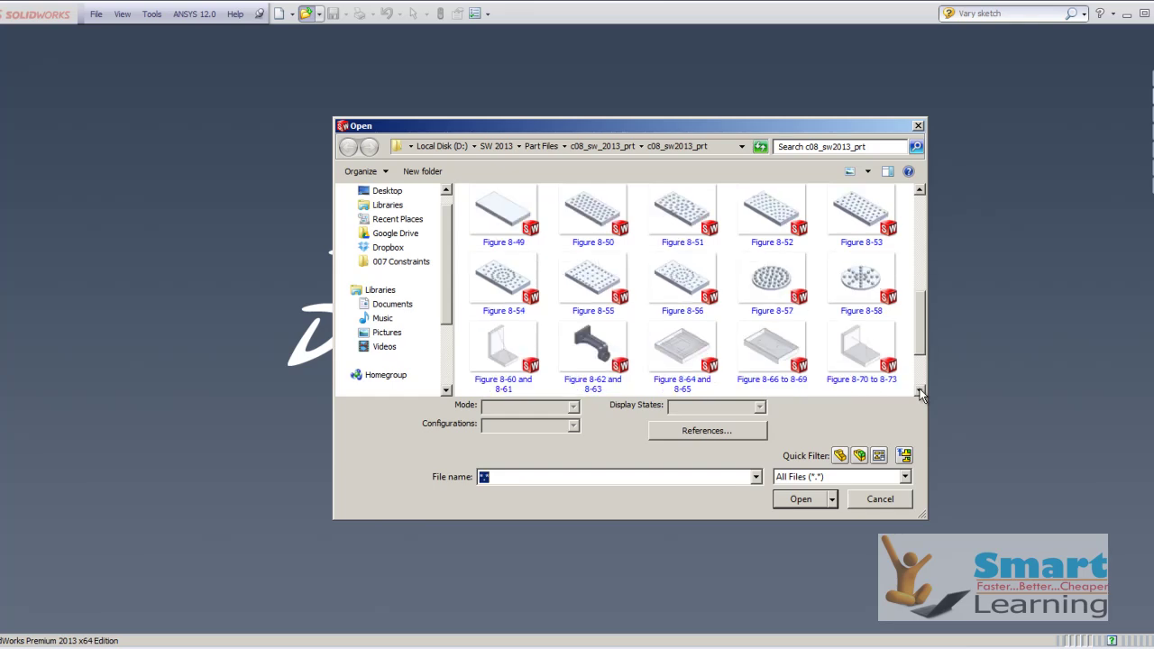
left_click(919, 391)
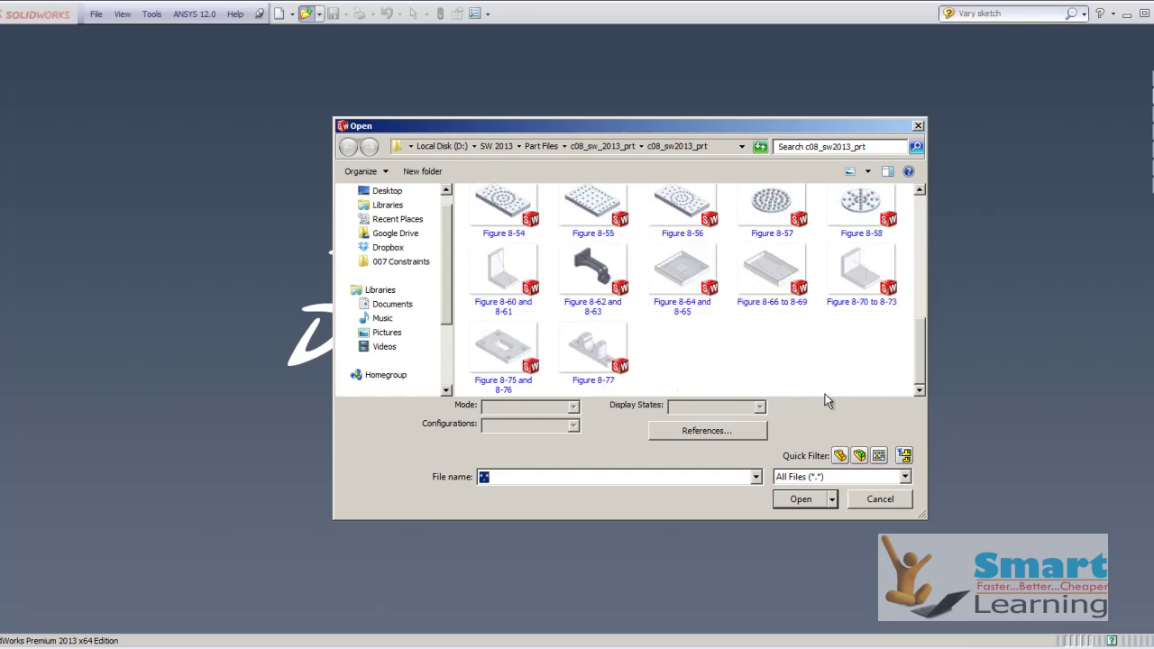
double_click(596, 353)
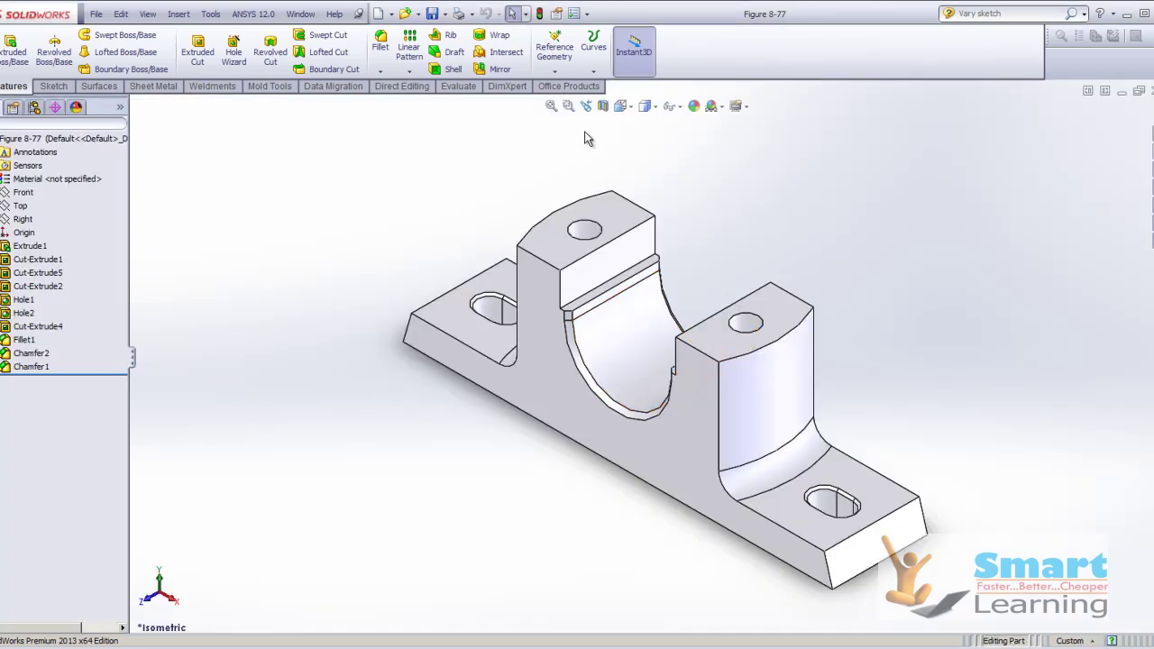
Preview a section view of the part on the Top plane with the section plane offset 34 mm, and discard it
left_click(603, 105)
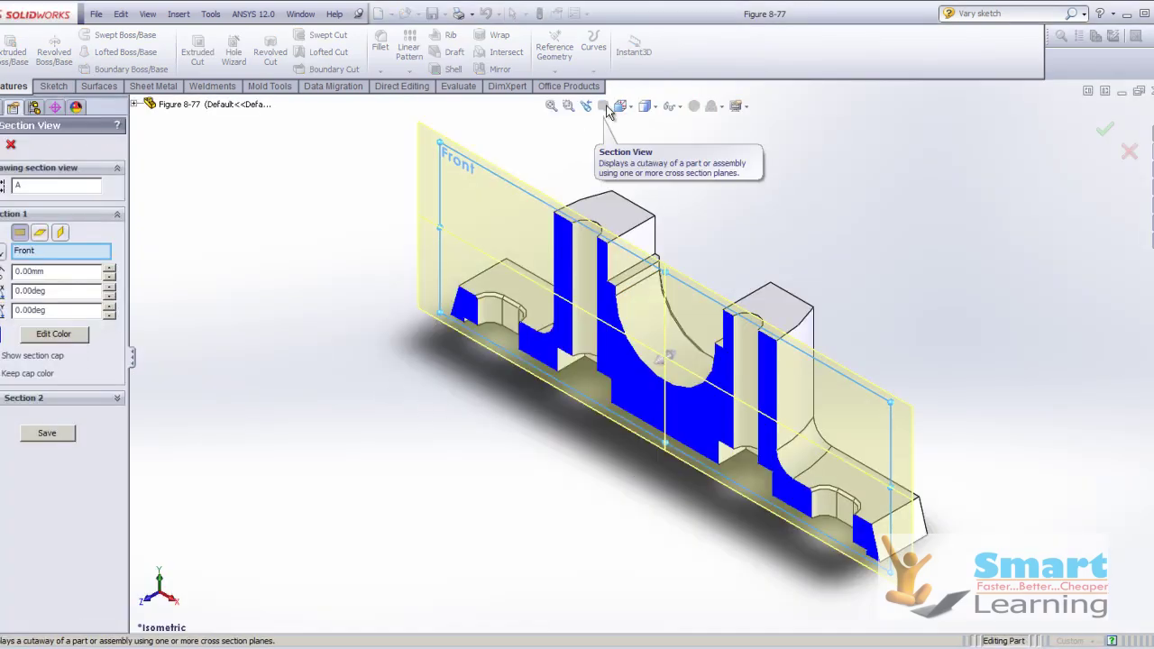
left_click(39, 233)
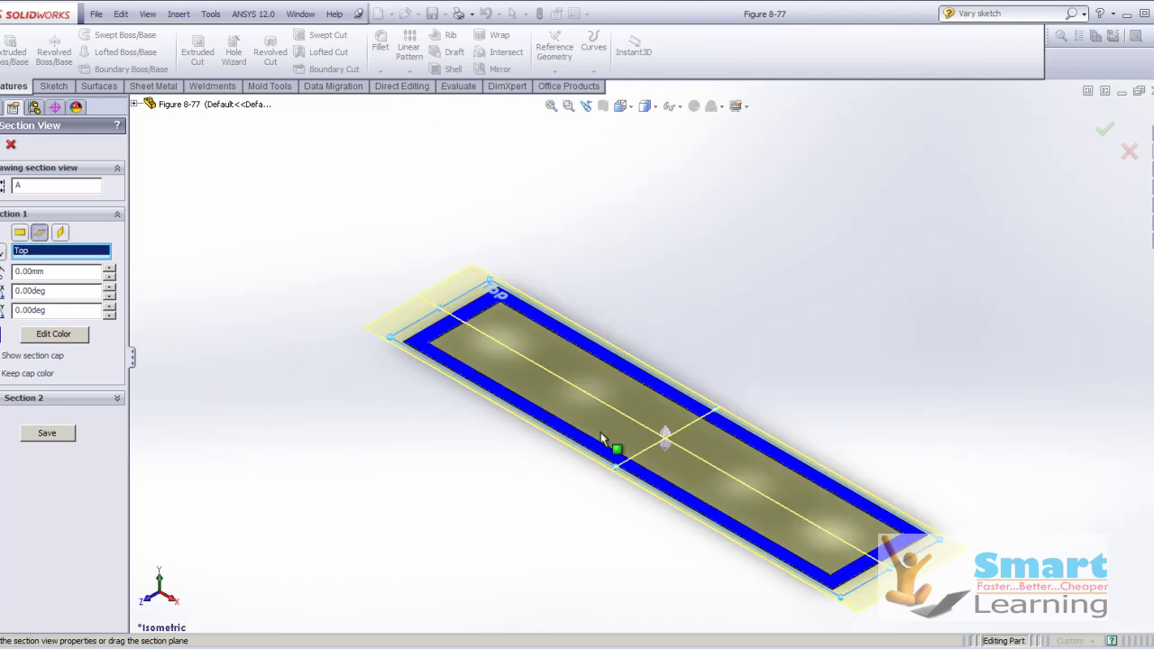
left_click_drag(664, 438, 667, 370)
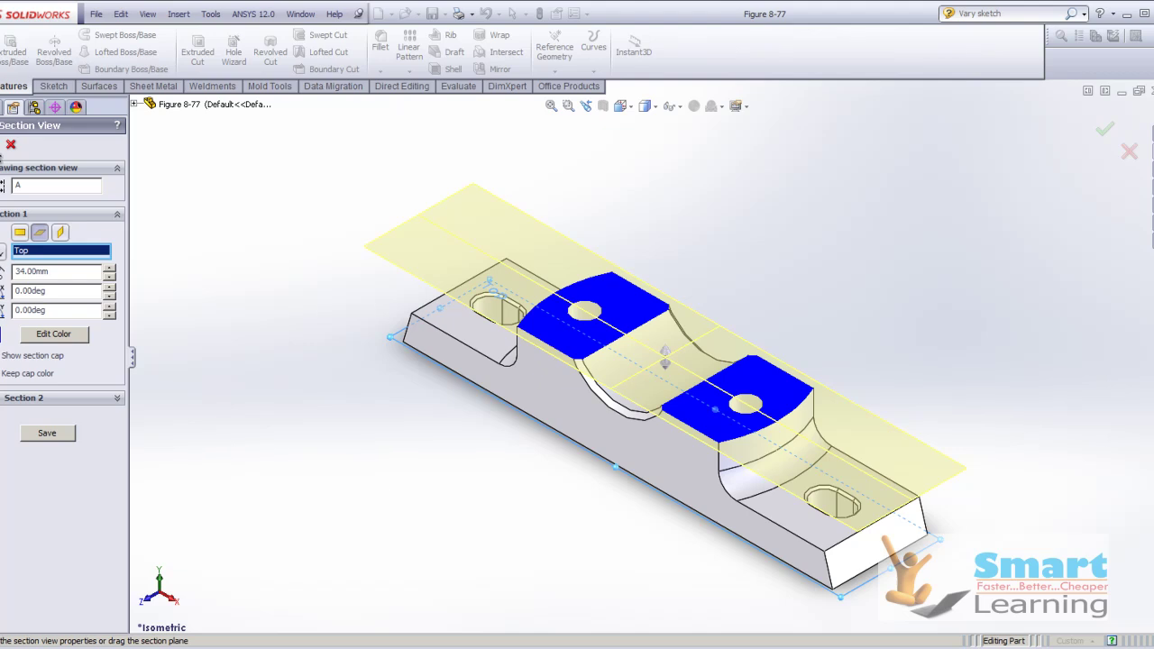
left_click(11, 144)
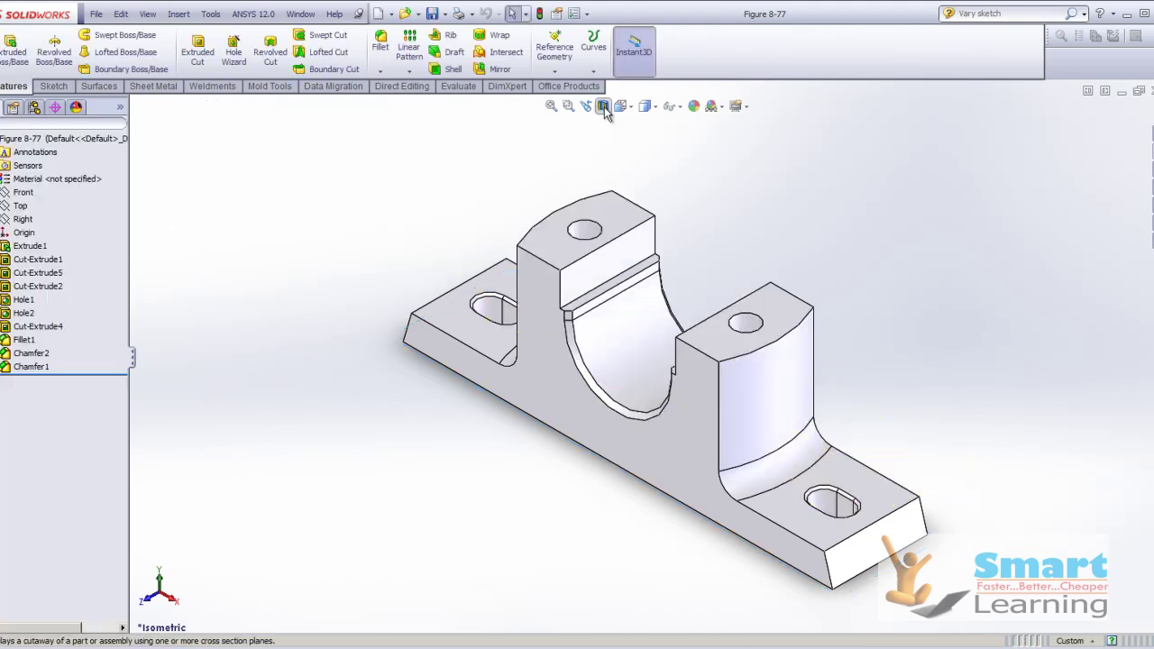
Start a section view on the Front plane and add a second section on the Top plane offset 46 mm
left_click(603, 106)
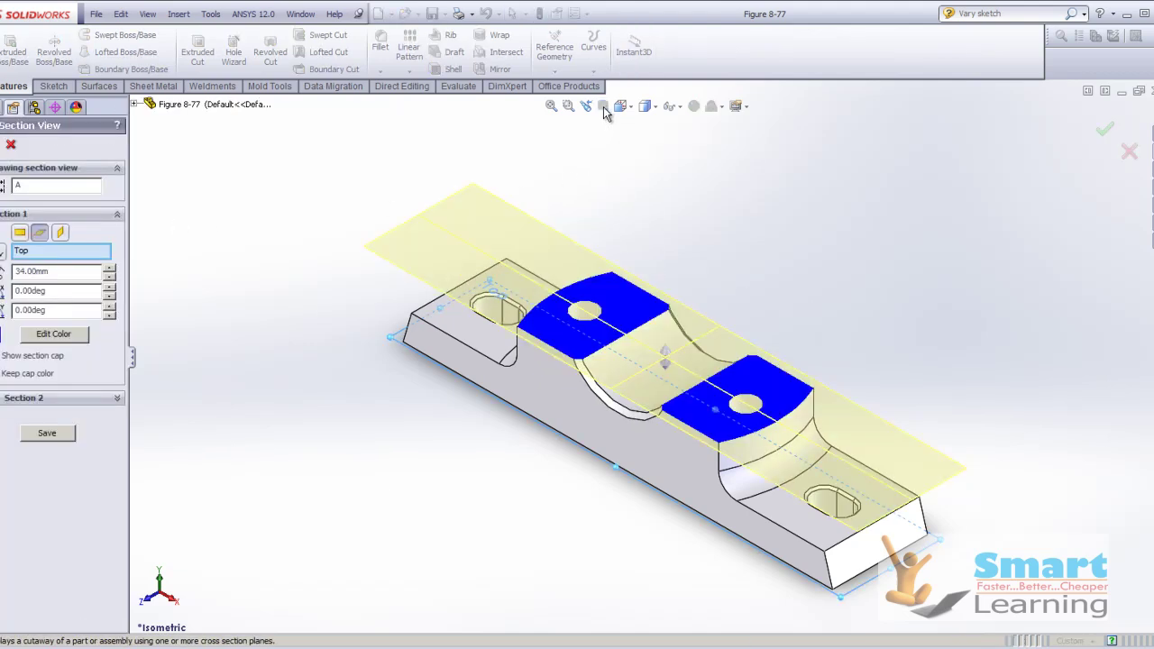
left_click(20, 231)
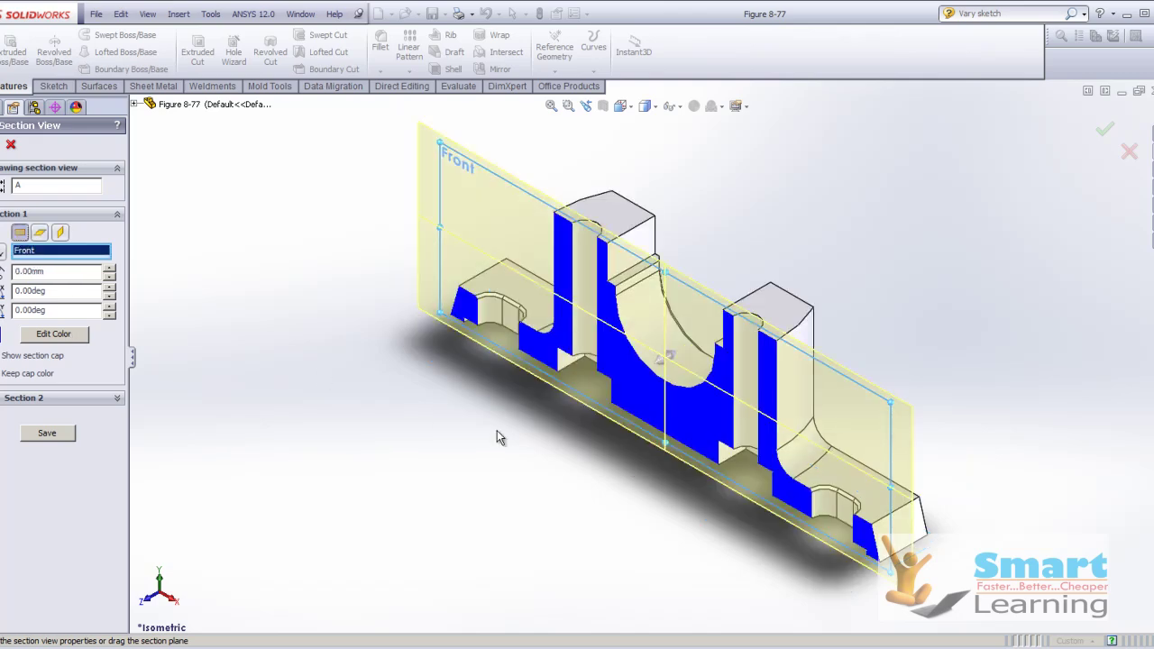
scroll(745, 461, "down", 2)
scroll(727, 433, "up", 2)
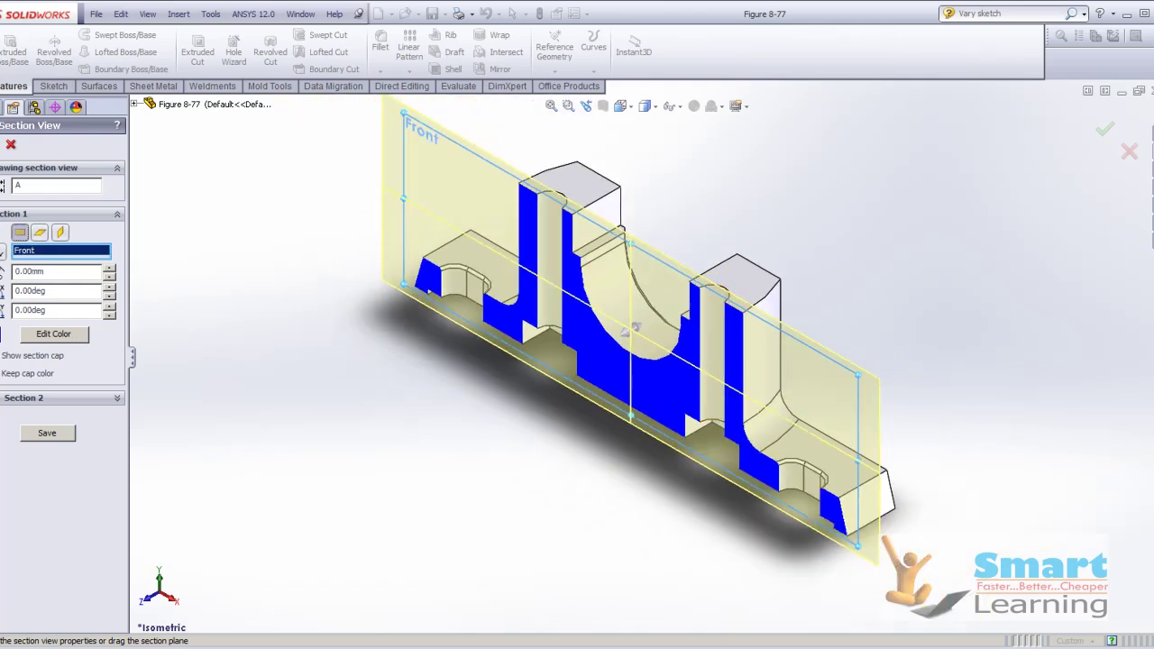
left_click(10, 401)
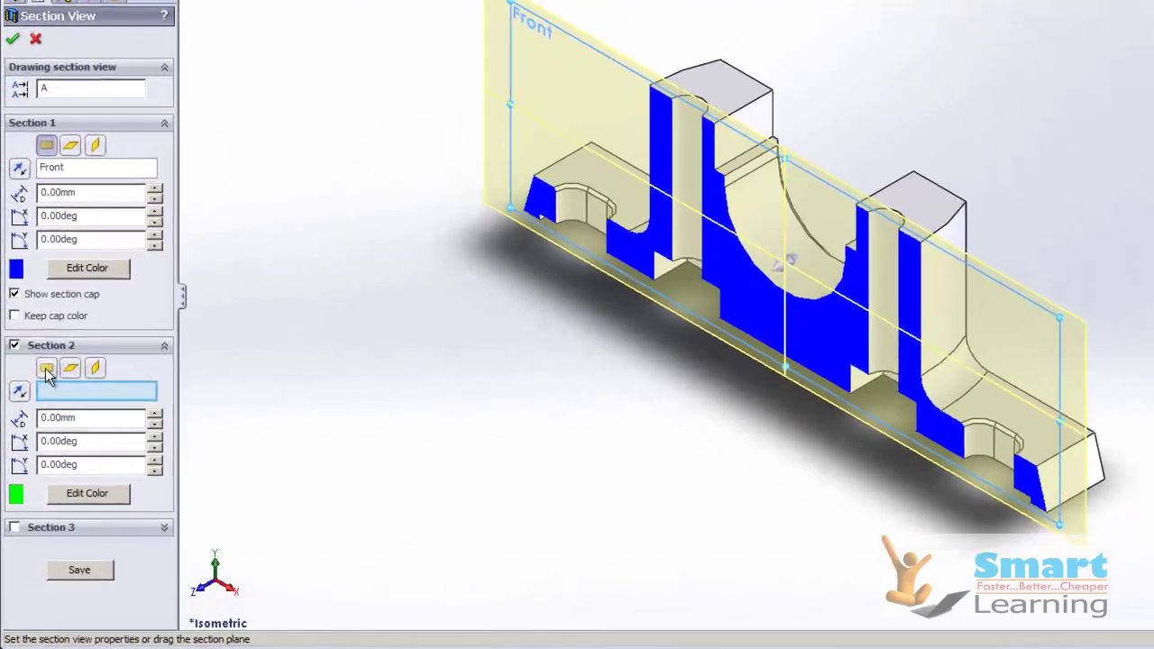
left_click(20, 415)
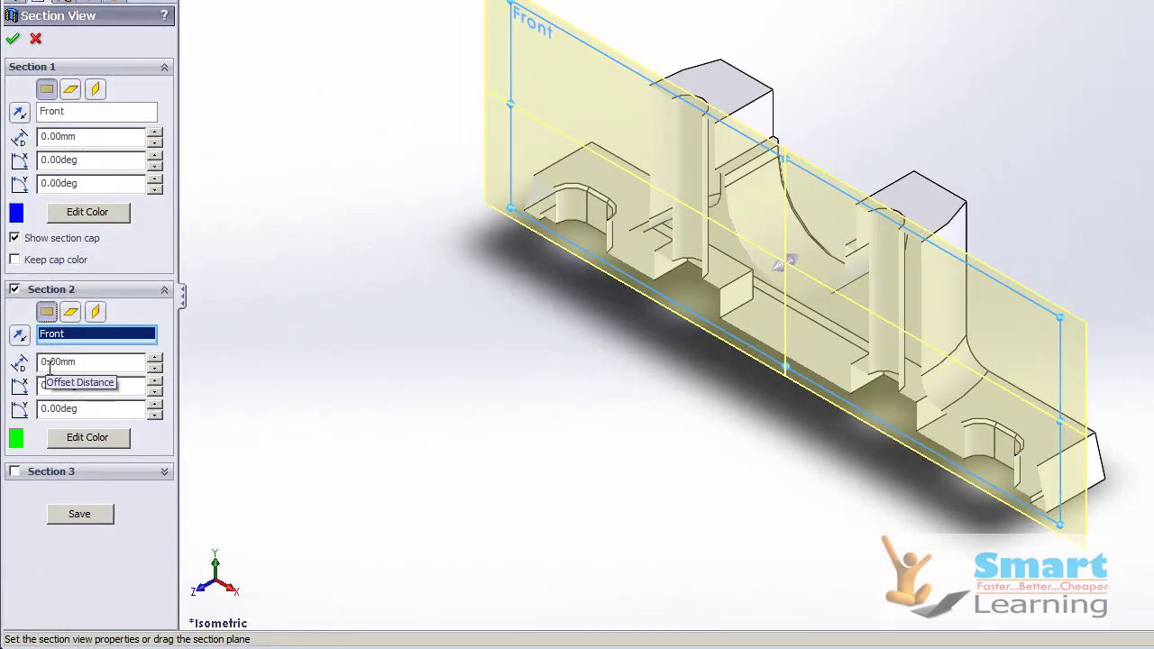
left_click(70, 313)
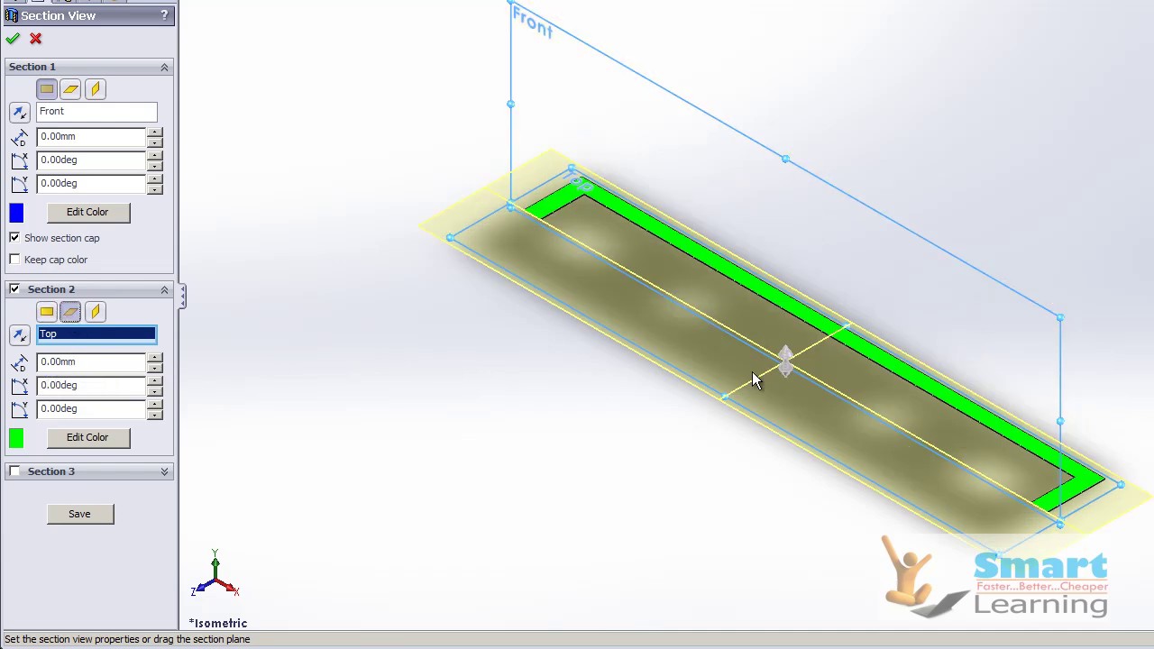
left_click_drag(785, 362, 791, 227)
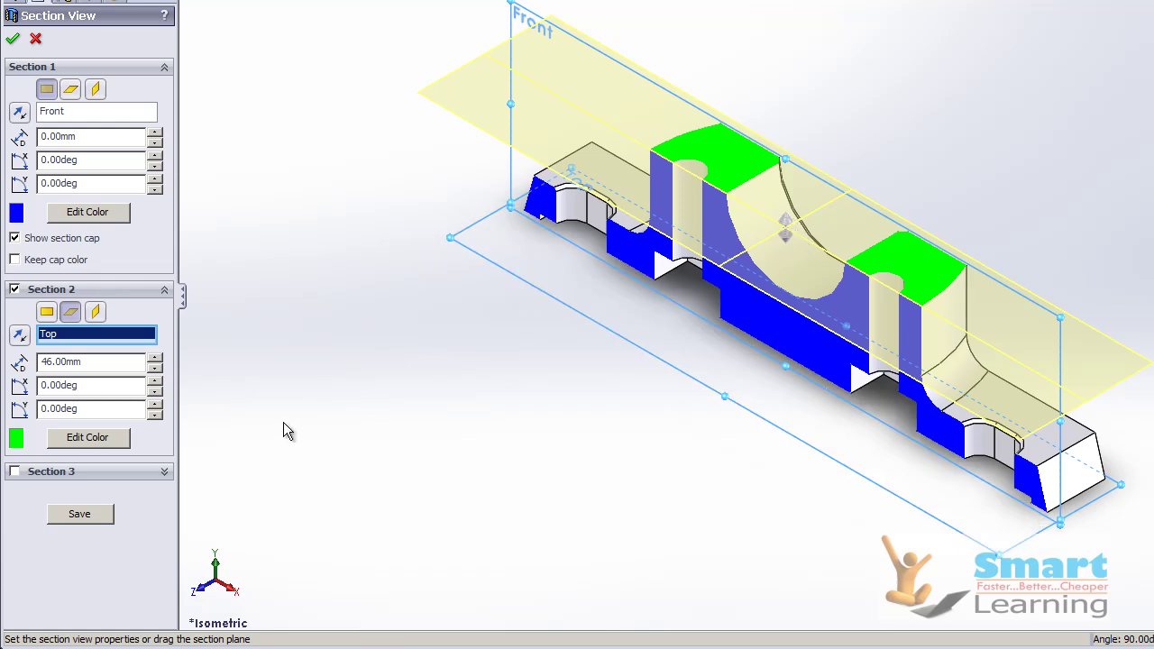
Enable the third section and switch the second section plane to Right
left_click(54, 471)
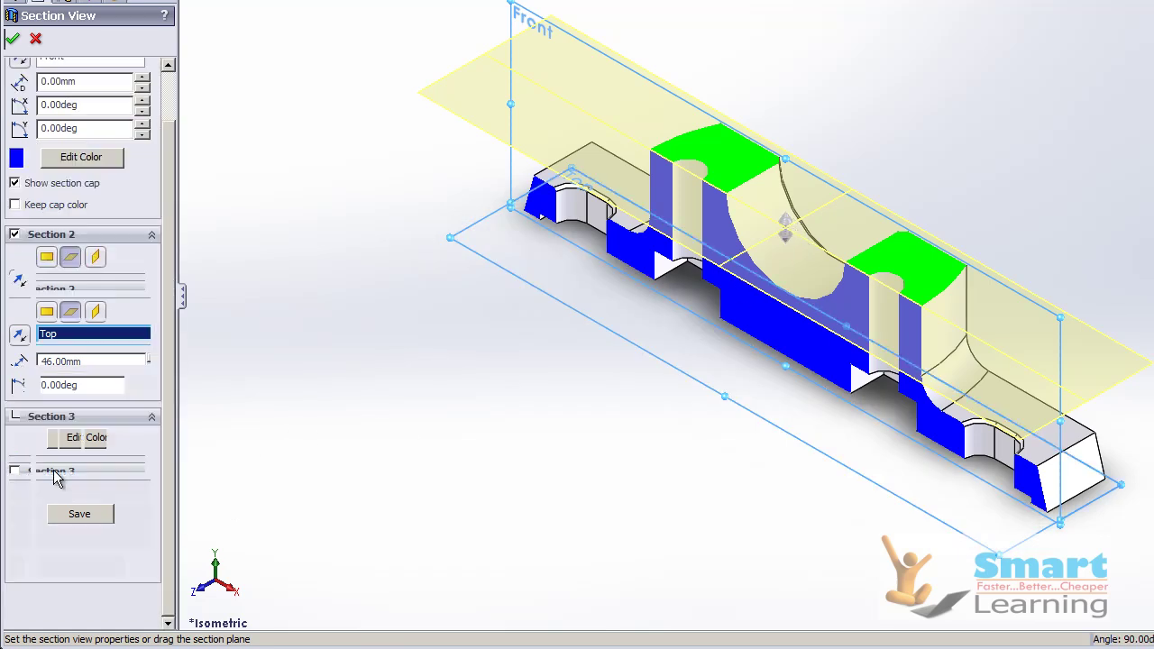
left_click(95, 259)
scroll(763, 292, "down", 3)
scroll(788, 349, "up", 3)
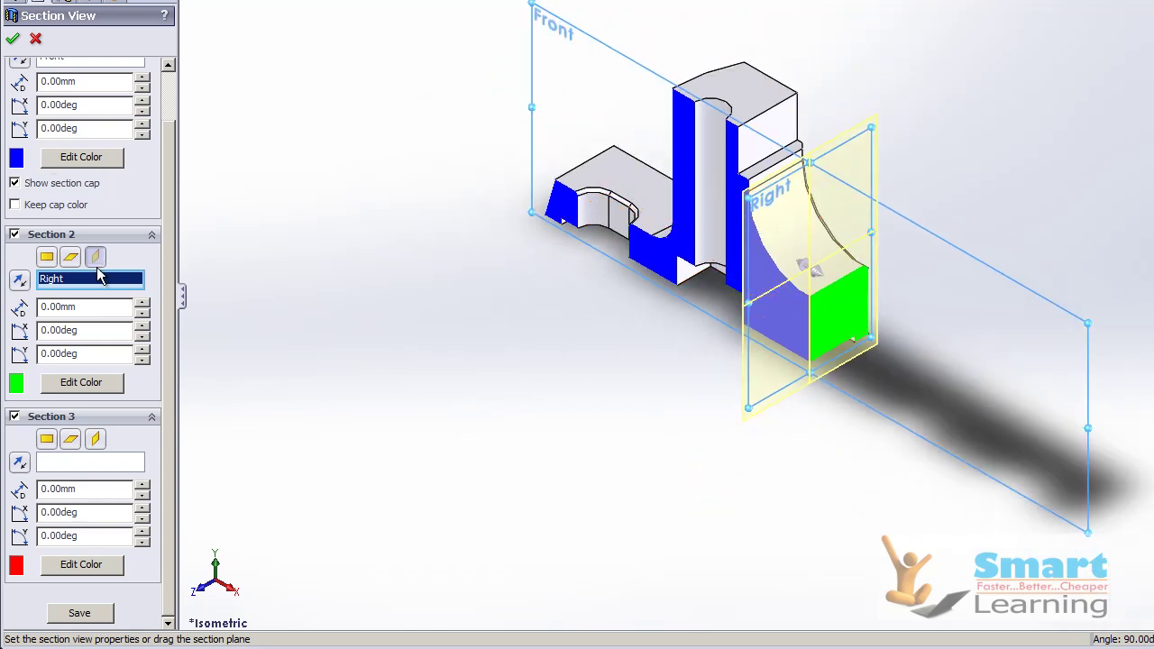
Rotate the first section plane 12° about Y and try to save the section view as SectionView
left_click(142, 125)
left_click(143, 126)
left_click(143, 125)
left_click(142, 126)
left_click(143, 125)
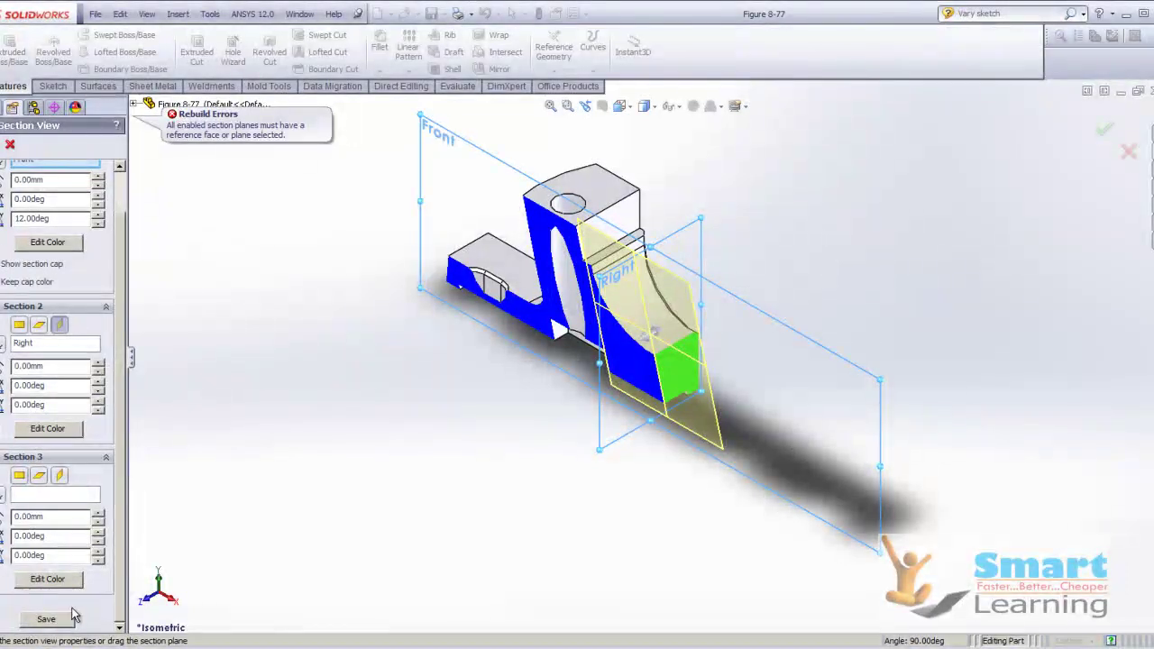
left_click(96, 620)
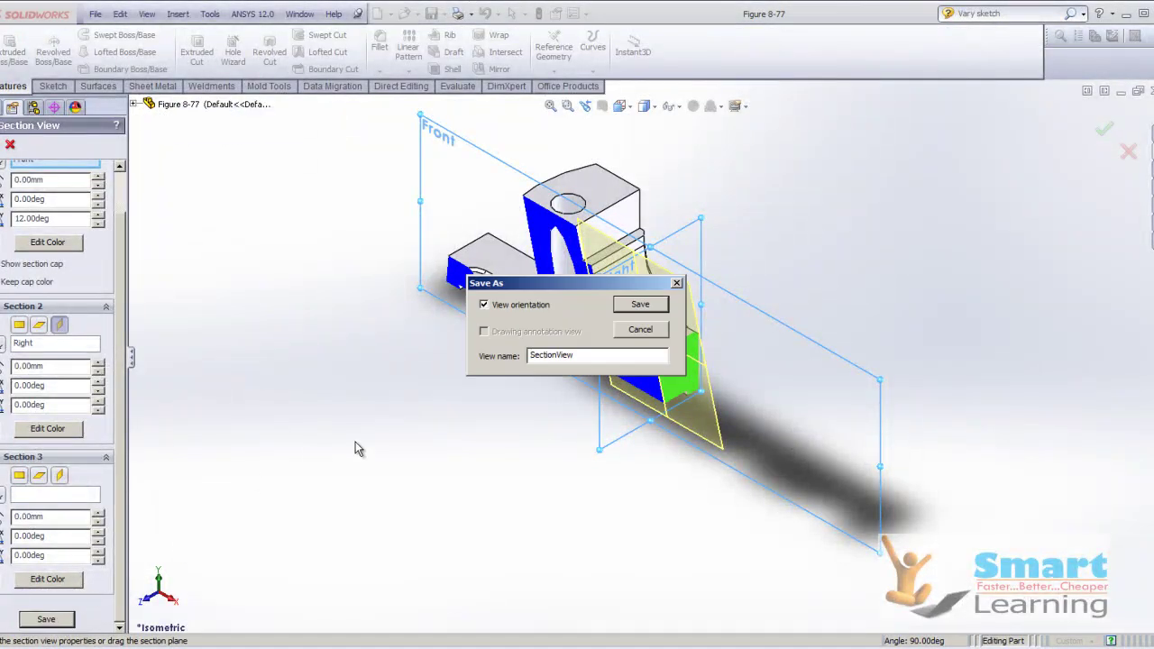
left_click(640, 308)
left_click(661, 335)
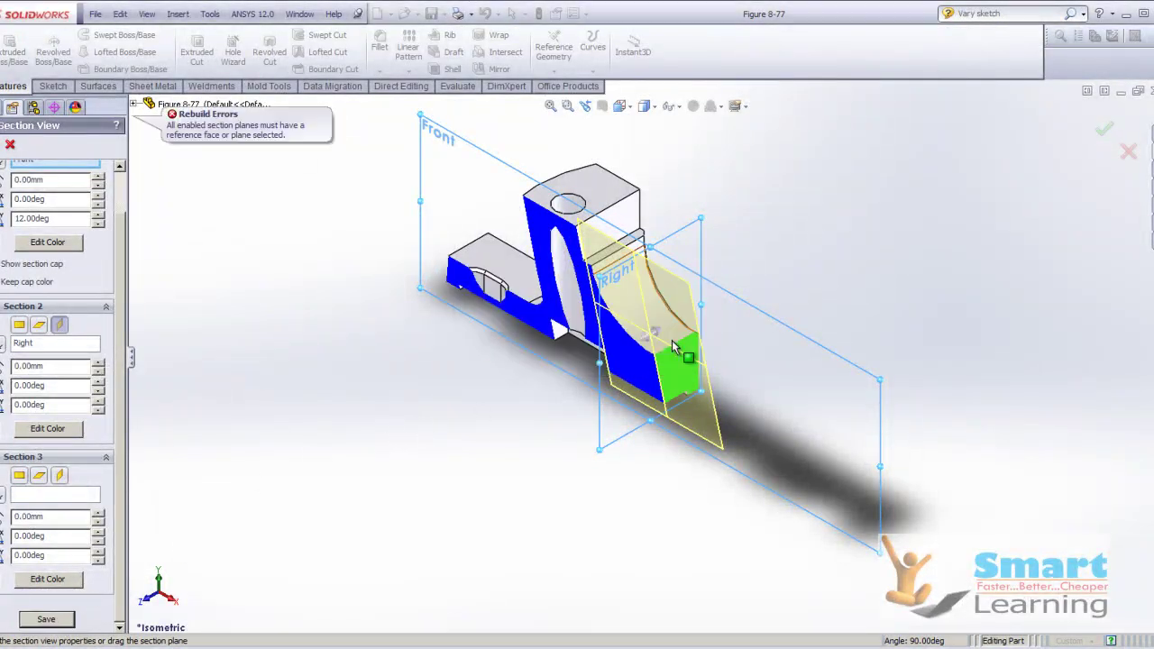
Reset the first section plane's Y rotation to 0°
scroll(72, 388, "up", 2)
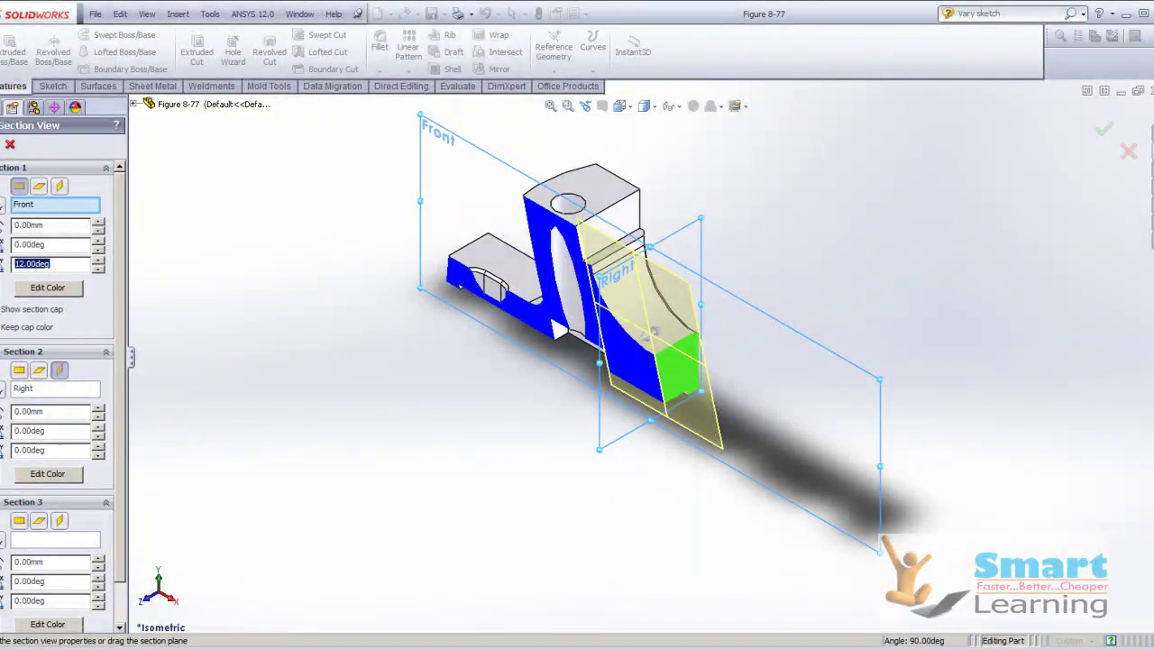
type("0")
key("Return")
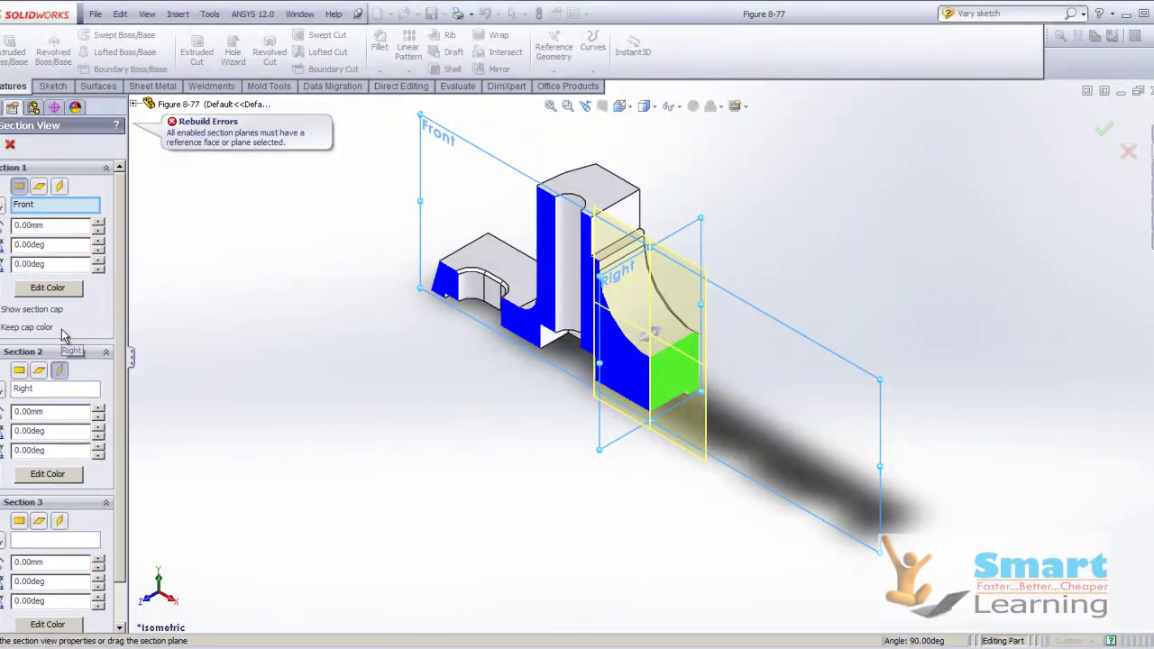
Section the part with the Front plane offset 1 mm, the Top plane and the Right plane, and apply the section view
left_click(18, 187)
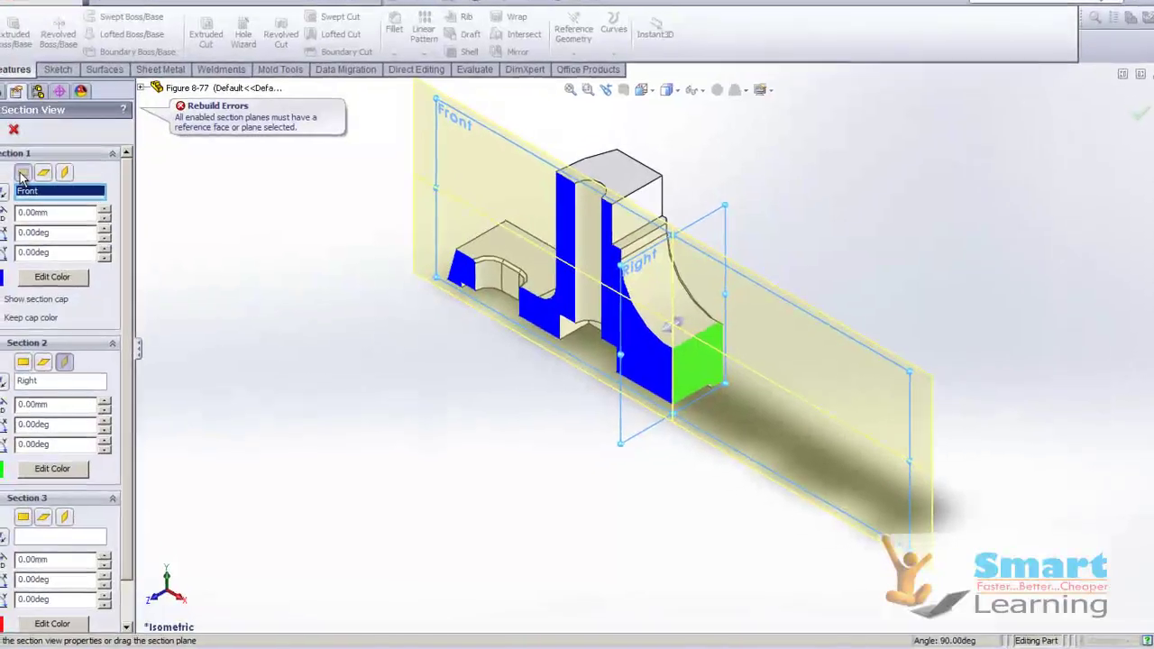
left_click(39, 369)
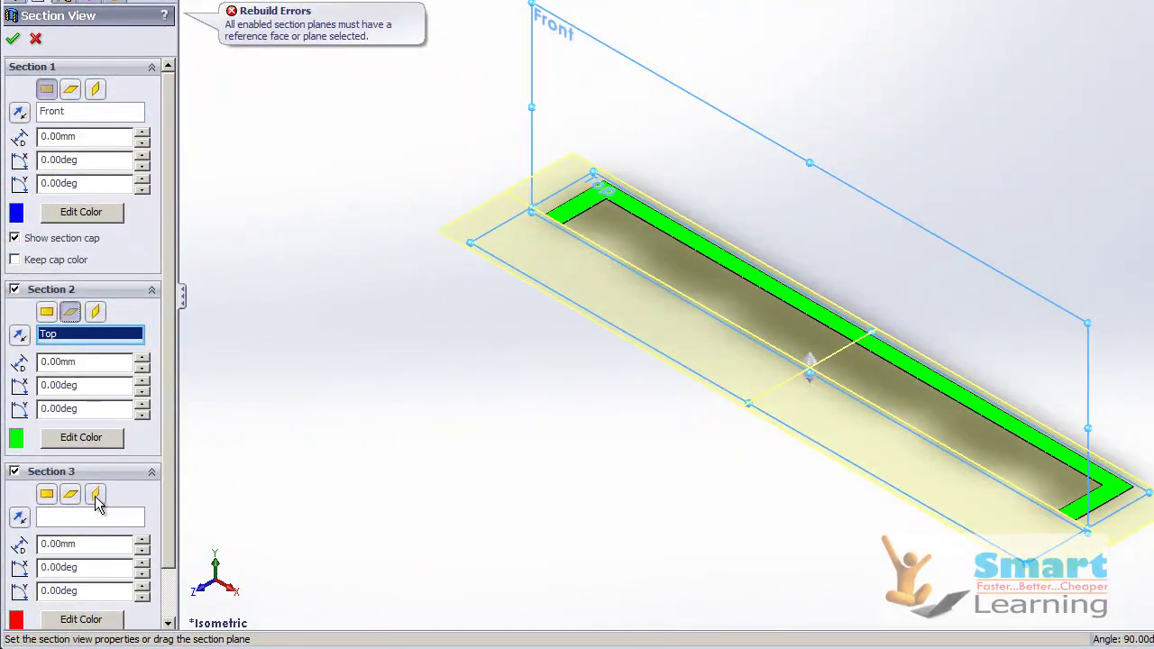
left_click(96, 499)
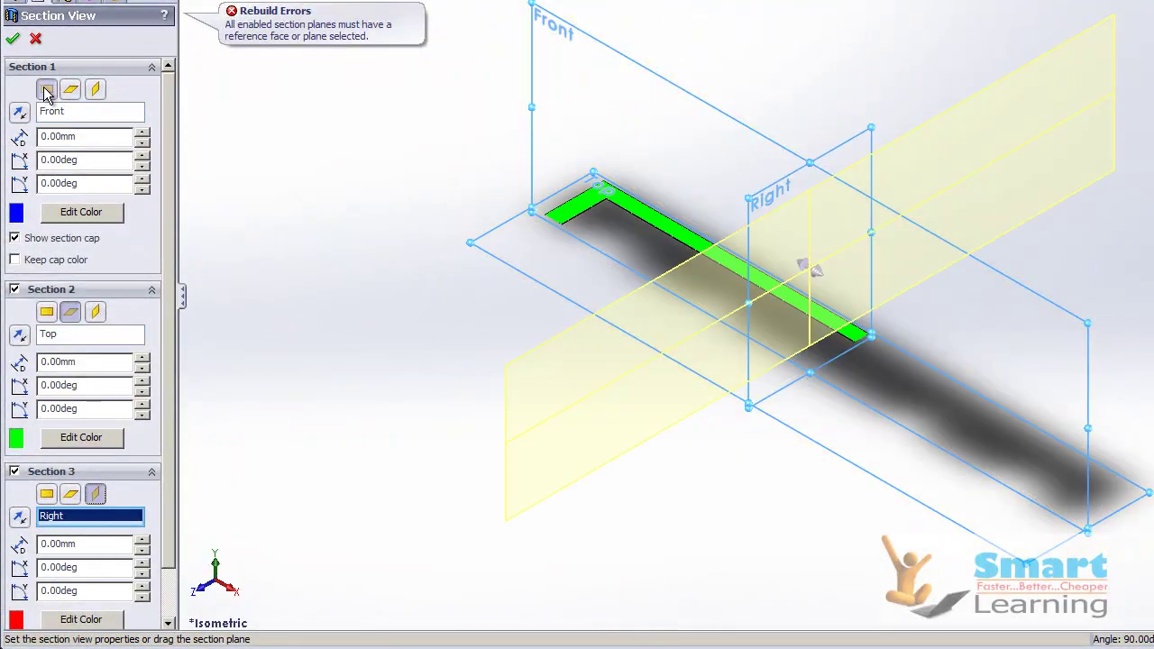
left_click(47, 88)
mouse_move(814, 265)
left_mouse_down()
mouse_move(786, 290)
mouse_move(664, 334)
mouse_move(643, 315)
mouse_move(793, 283)
mouse_move(809, 269)
left_mouse_up()
left_click(74, 330)
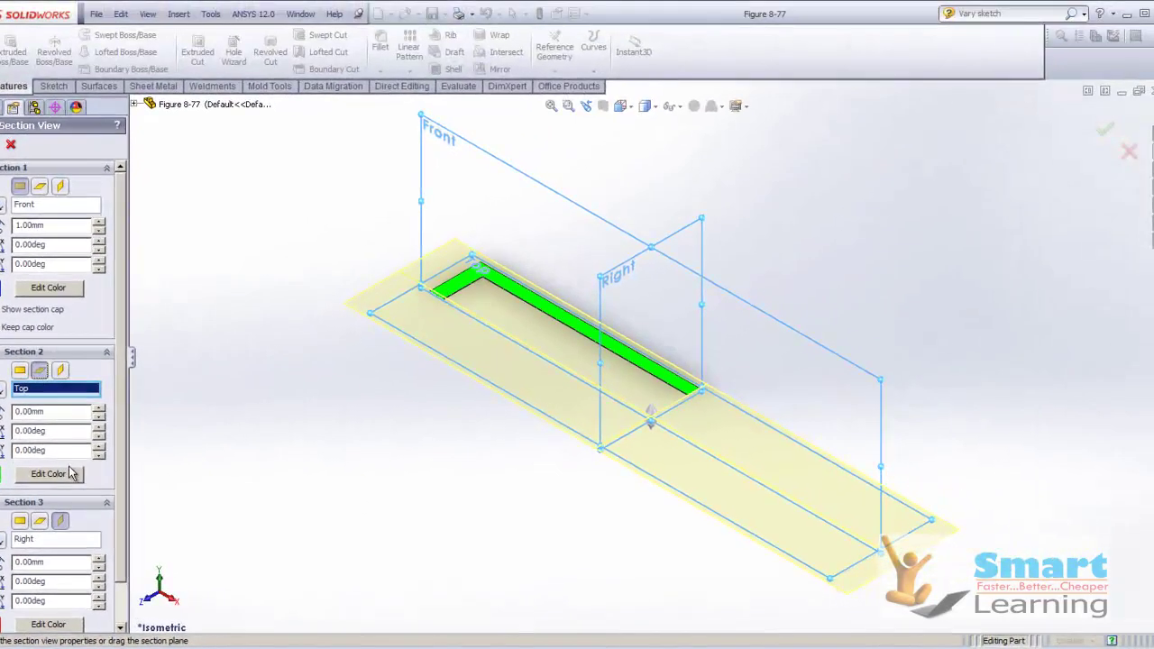
left_click(56, 539)
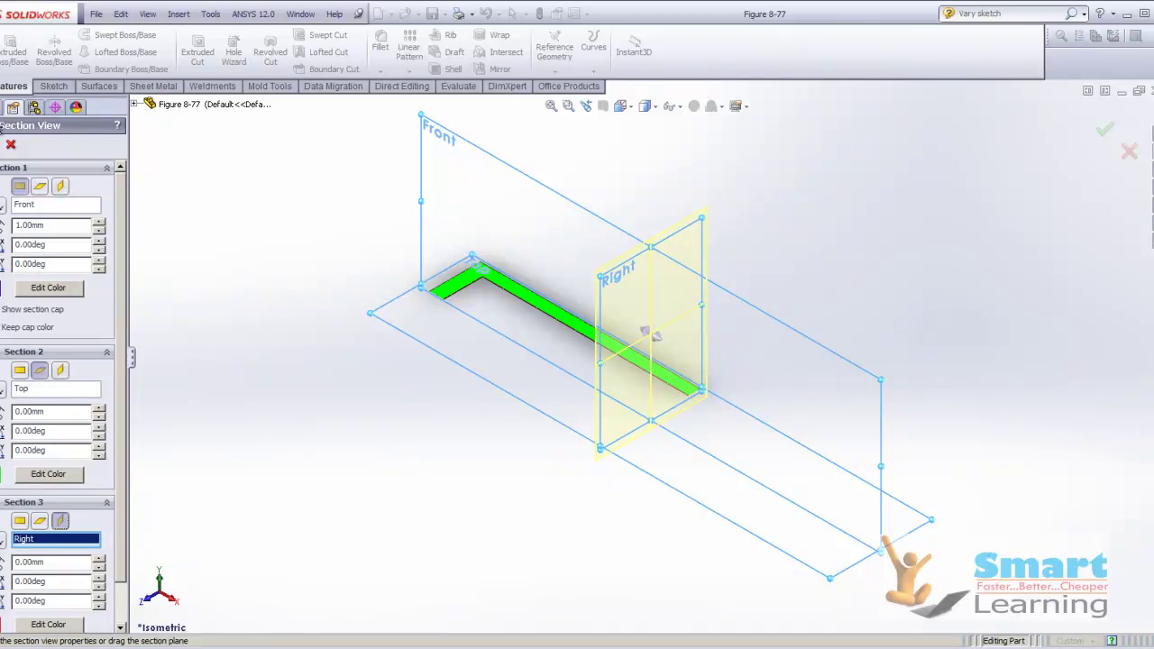
left_click(1, 144)
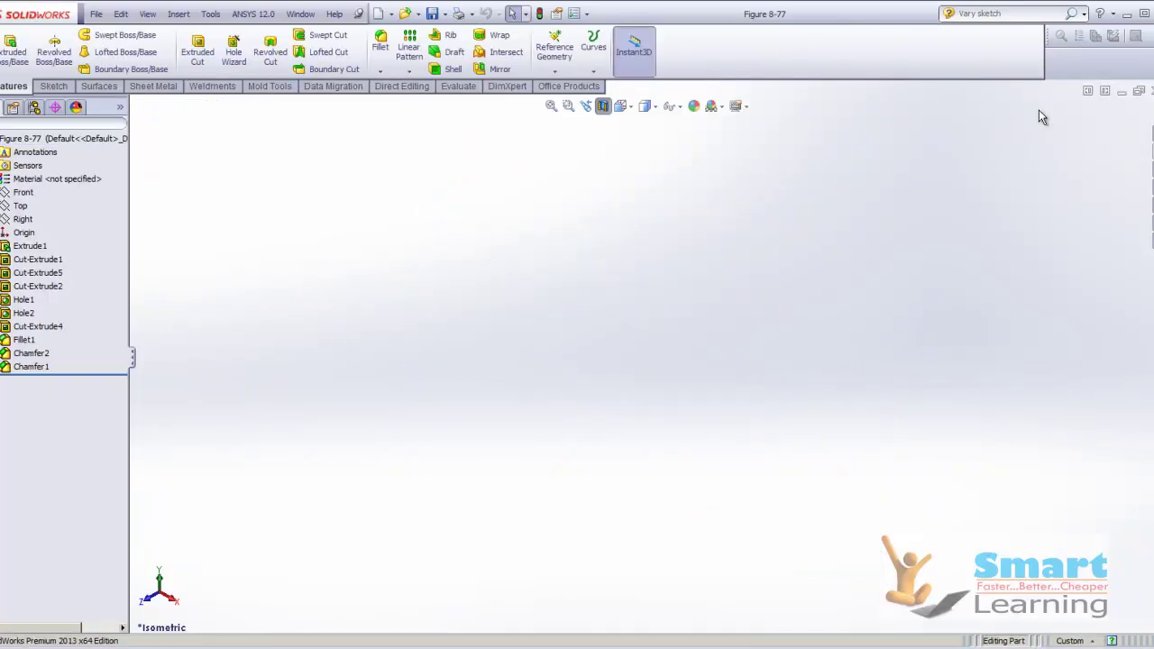
Close the part and reopen Figure 8-77 from the c08_sw2013_prt folder
left_click(1151, 90)
left_click(309, 16)
left_click_drag(919, 252, 912, 402)
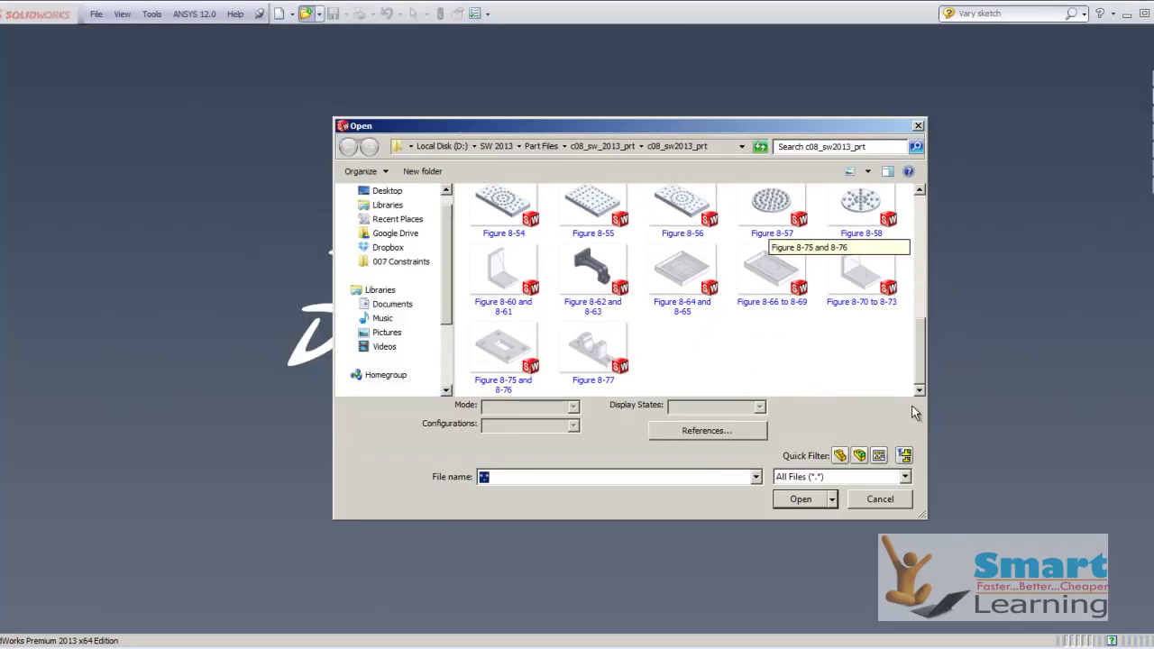
double_click(594, 352)
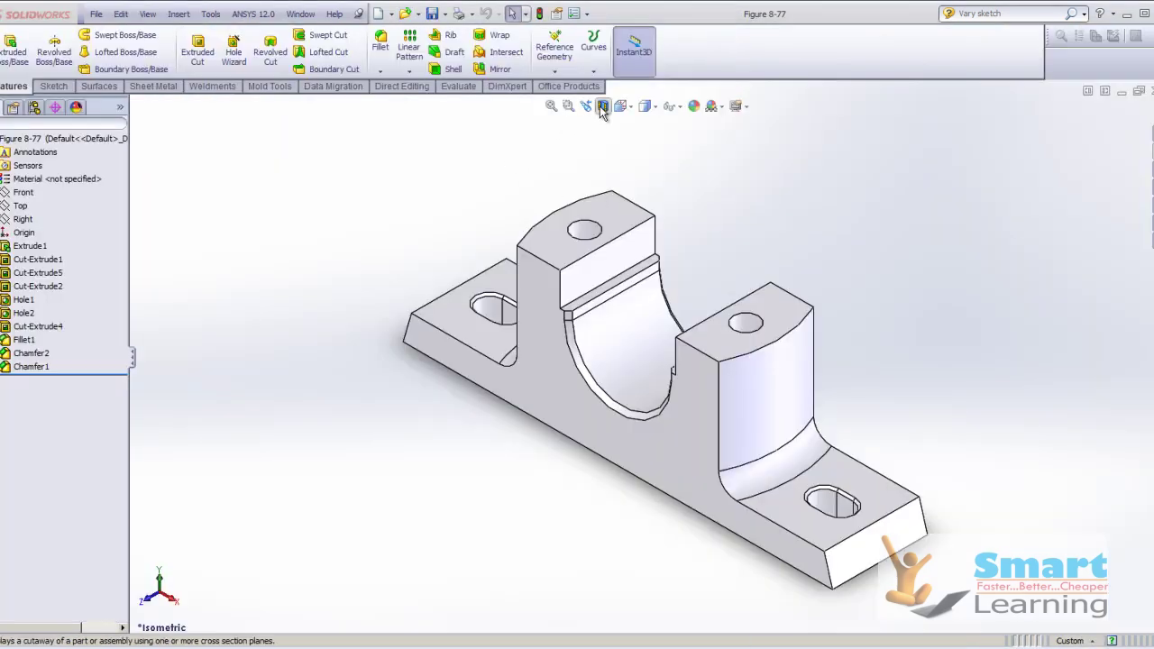
Start a section view on the Front plane with a second section on the Top plane offset 41 mm
left_click(602, 107)
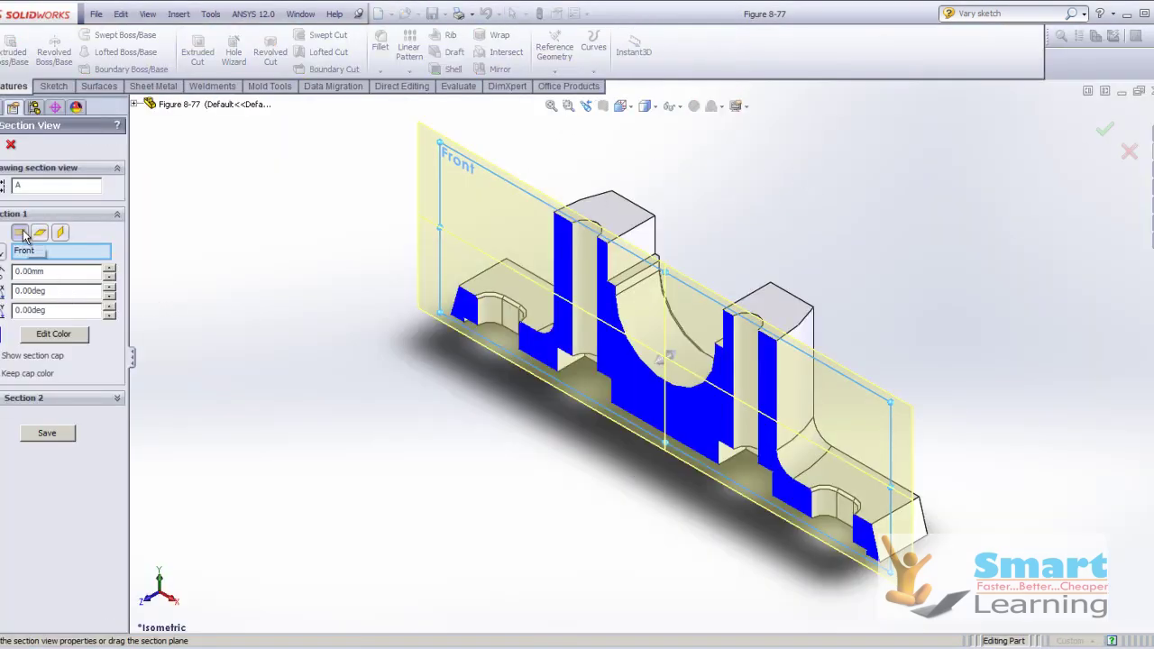
left_click(21, 234)
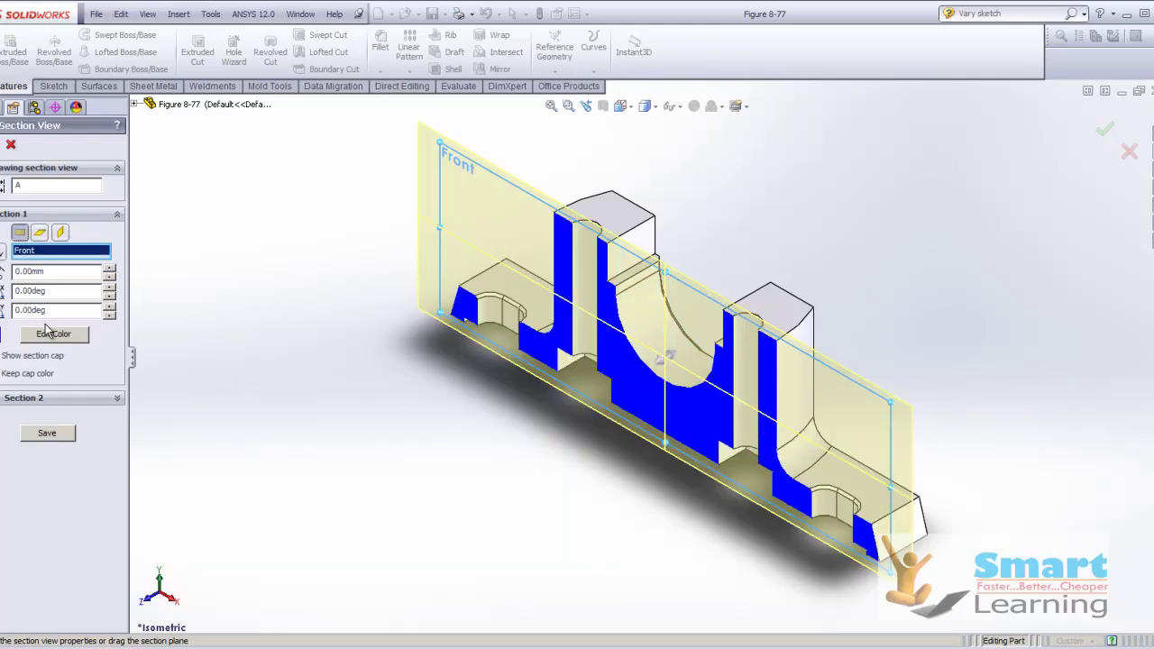
left_click(22, 403)
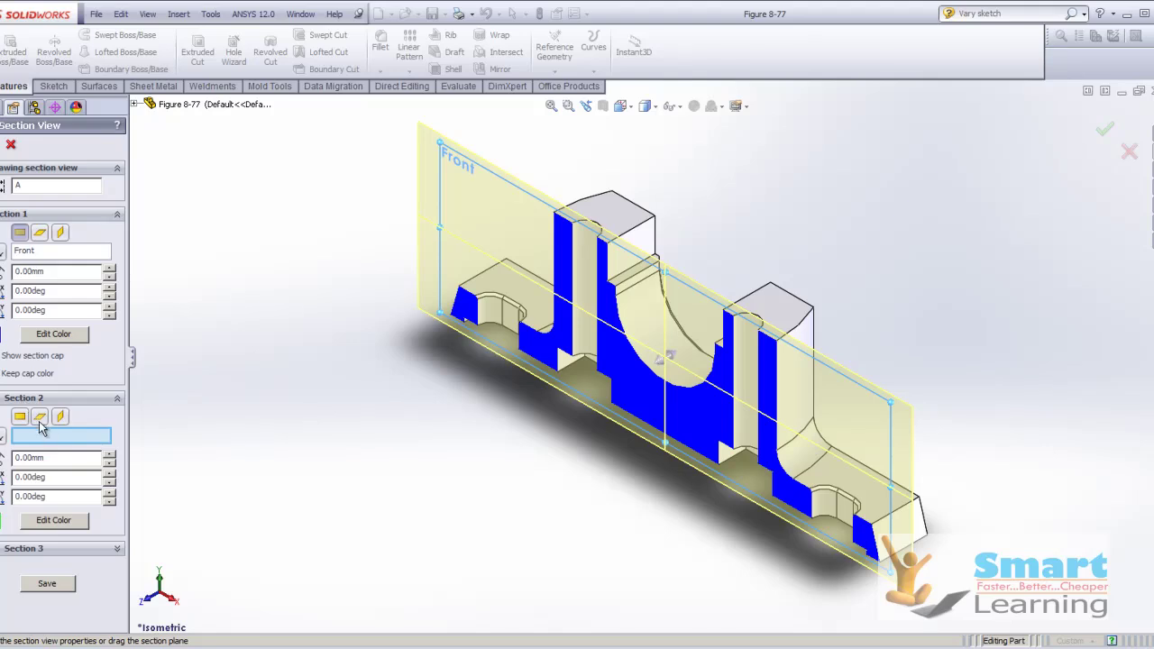
left_click(40, 418)
left_click_drag(667, 441, 672, 335)
Add a third section on the Right plane and apply the section view to inspect the cut part
left_click(24, 503)
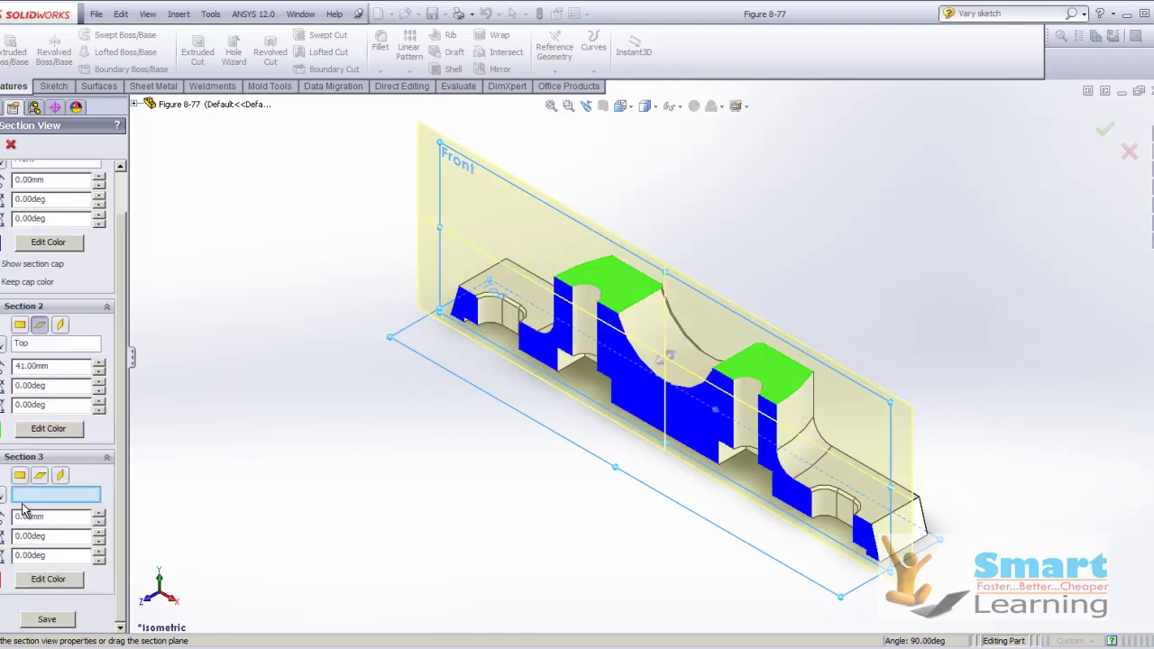
left_click(63, 477)
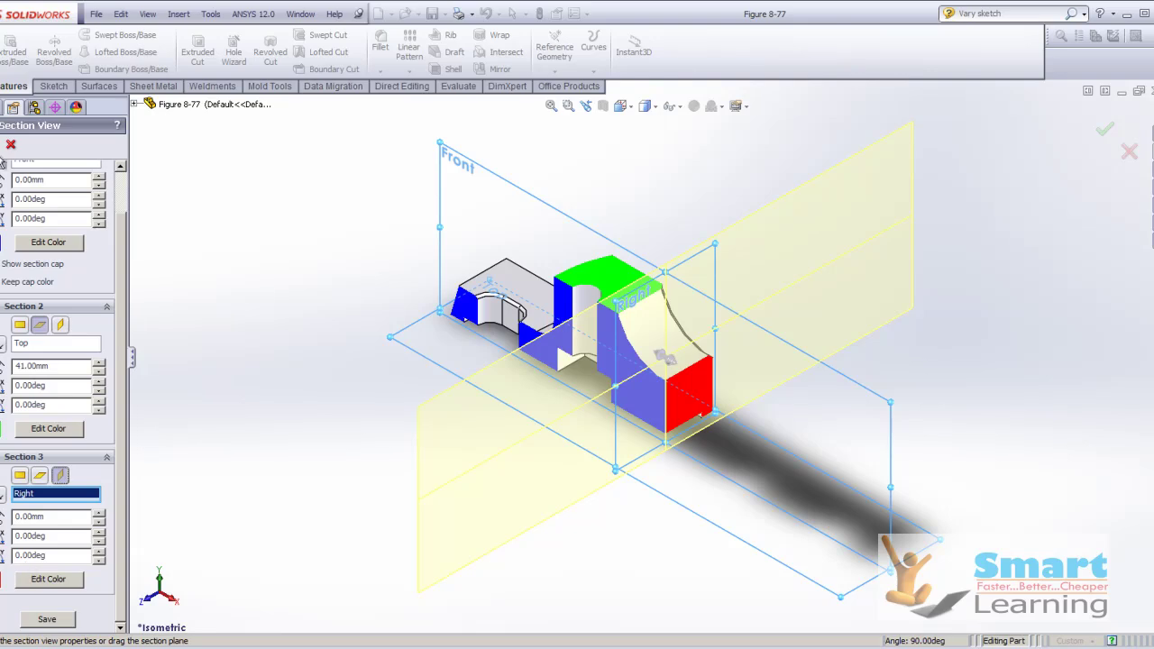
left_click(1, 146)
scroll(644, 372, "down", 4)
middle_click_drag(644, 378, 1134, 133)
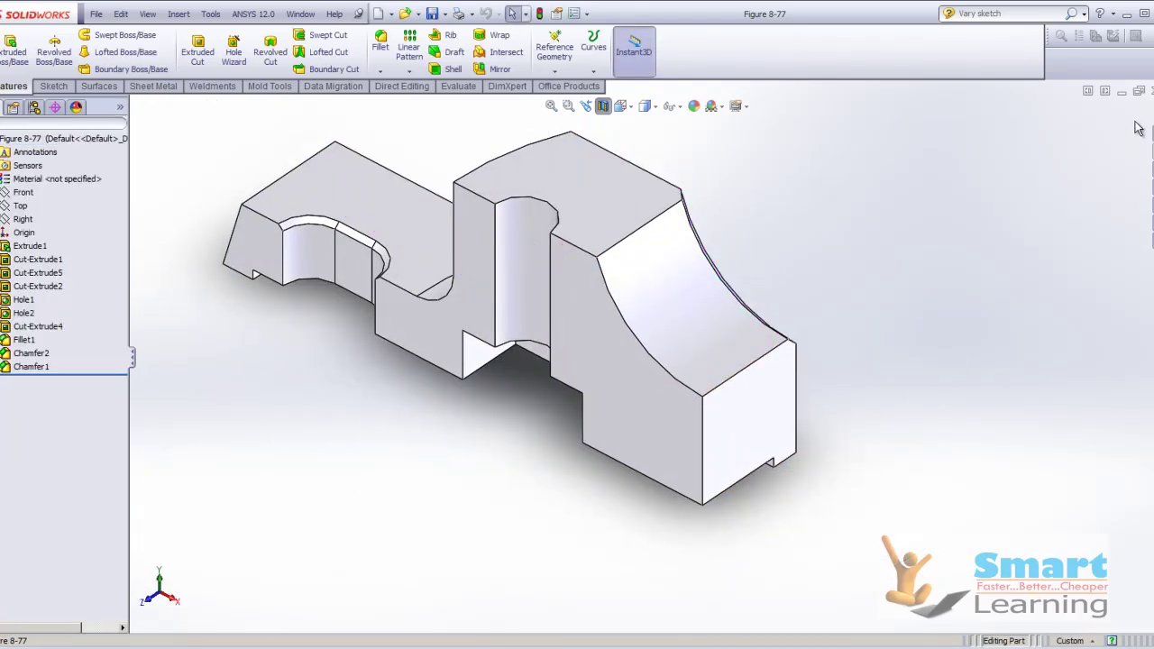
Close the part and switch to the presentation to review the slides on displaying a model's section view
left_click(1152, 90)
left_click(698, 647)
left_click(694, 638)
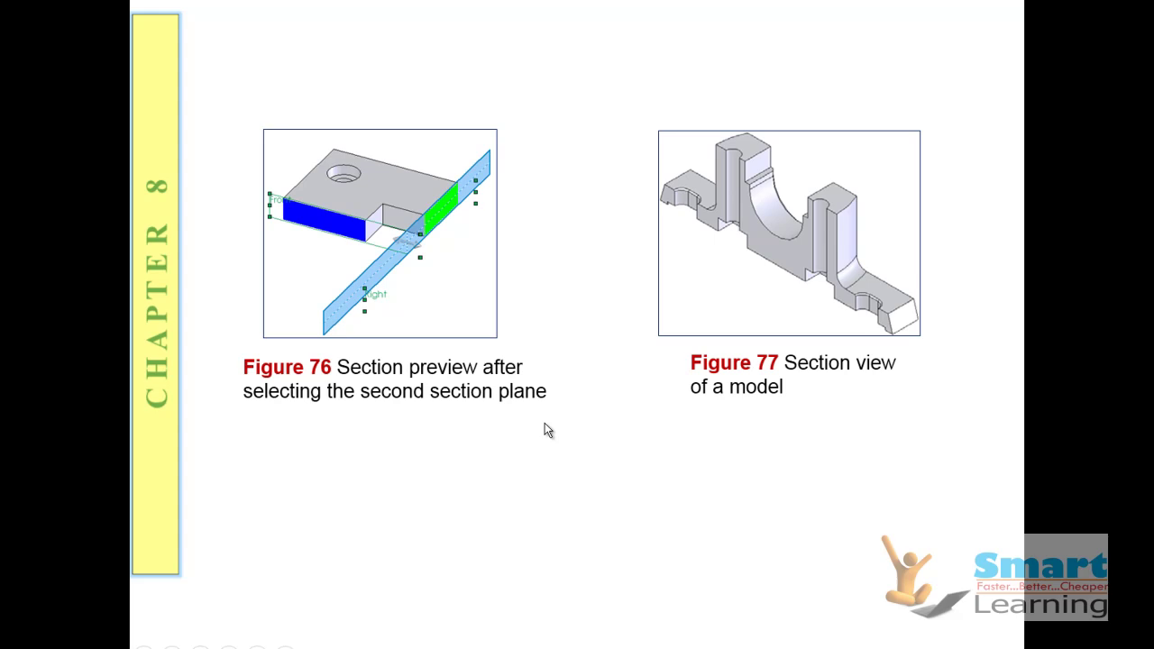
key("Left")
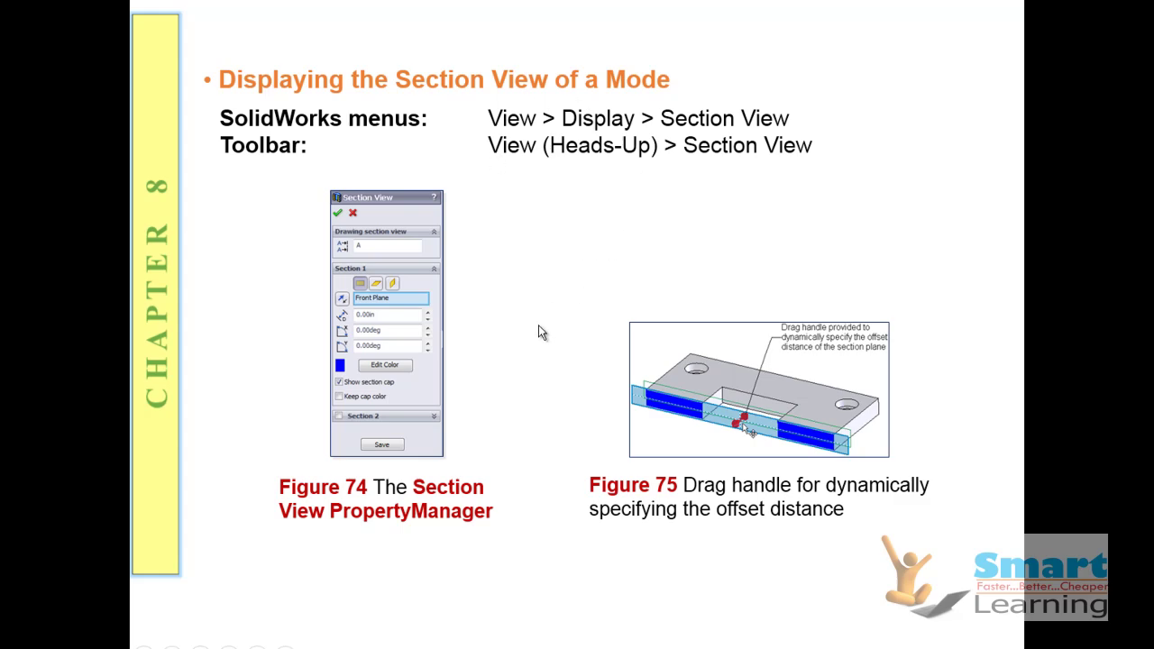
scroll(539, 325, "down", 2)
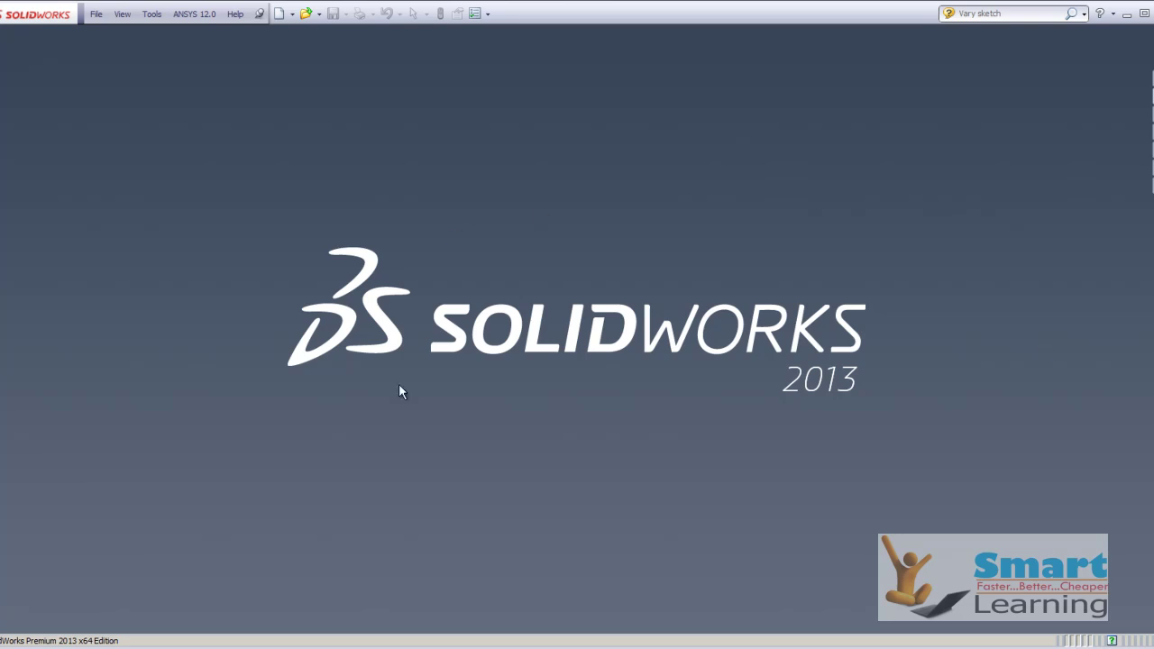
Reopen the part Figure 8-77 from the c08_sw2013_prt folder and show the display pane beside the feature tree
left_click(307, 14)
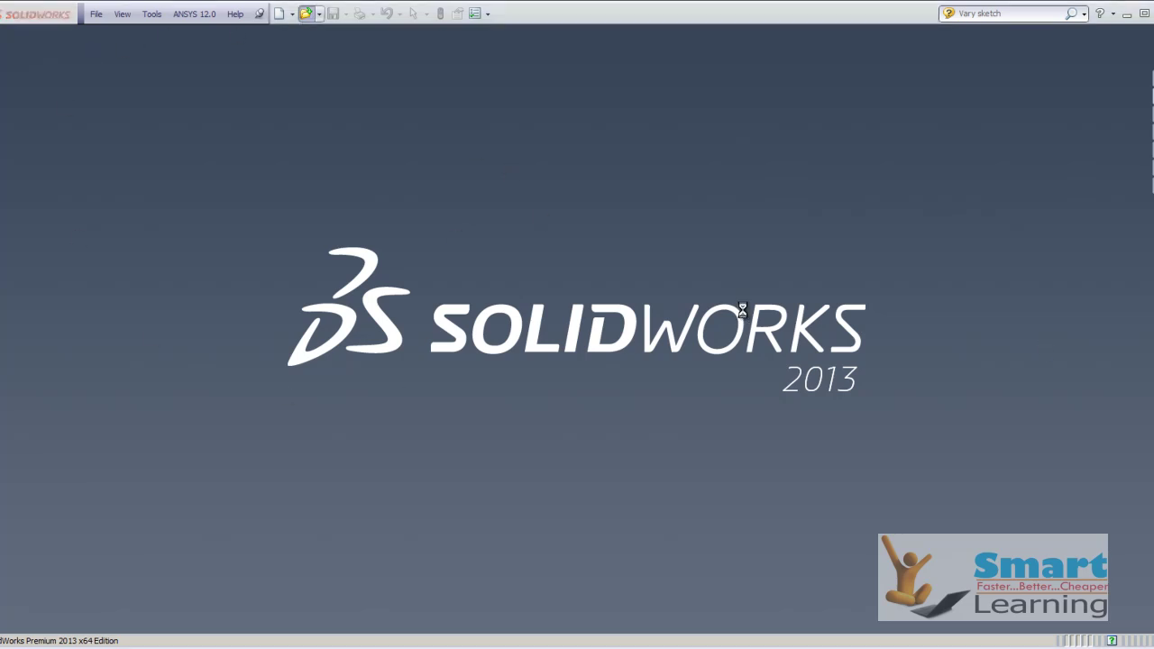
left_click_drag(916, 236, 906, 383)
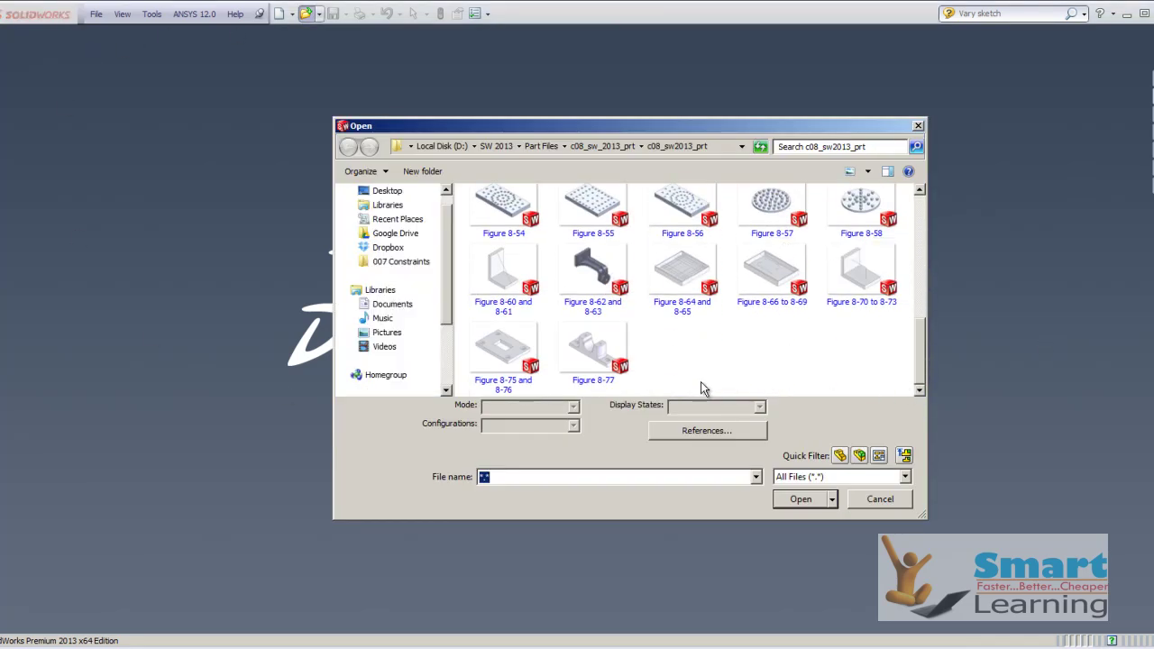
double_click(596, 344)
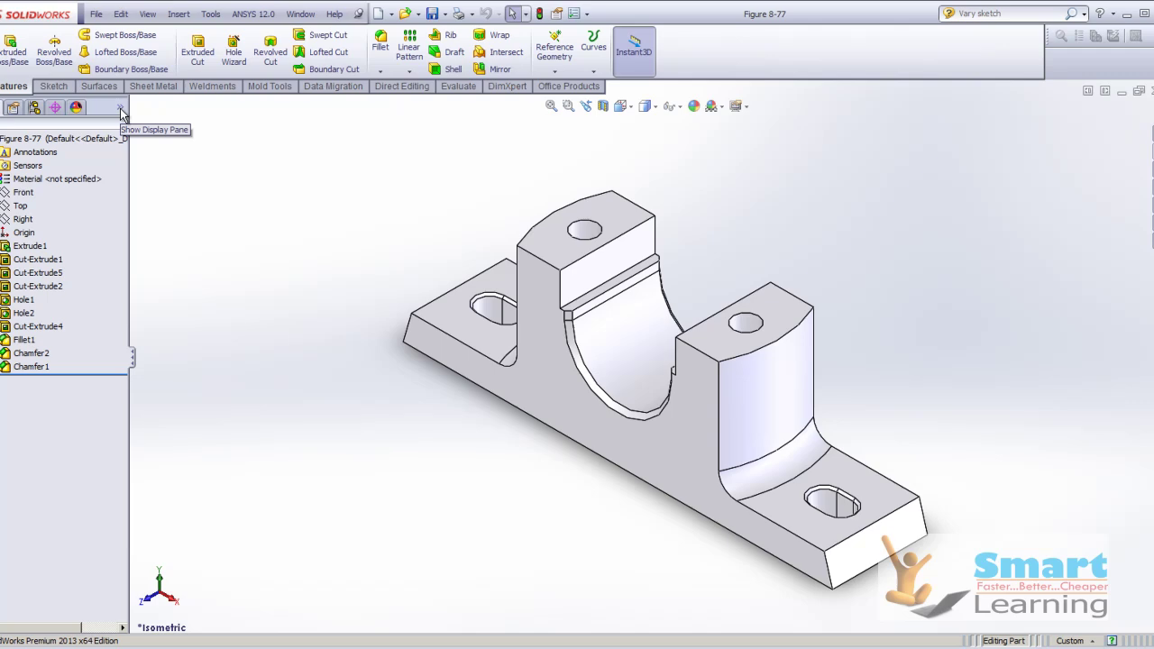
left_click(122, 108)
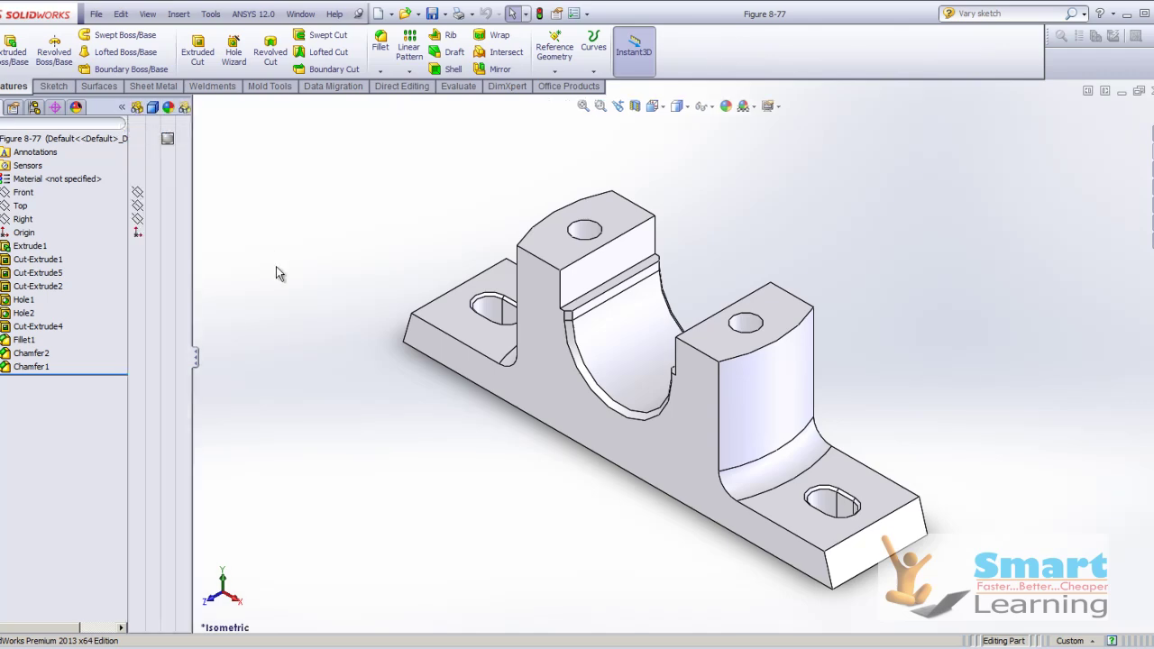
Make the Extrude1 feature transparent through the display pane and inspect the part's interior
left_click(34, 247)
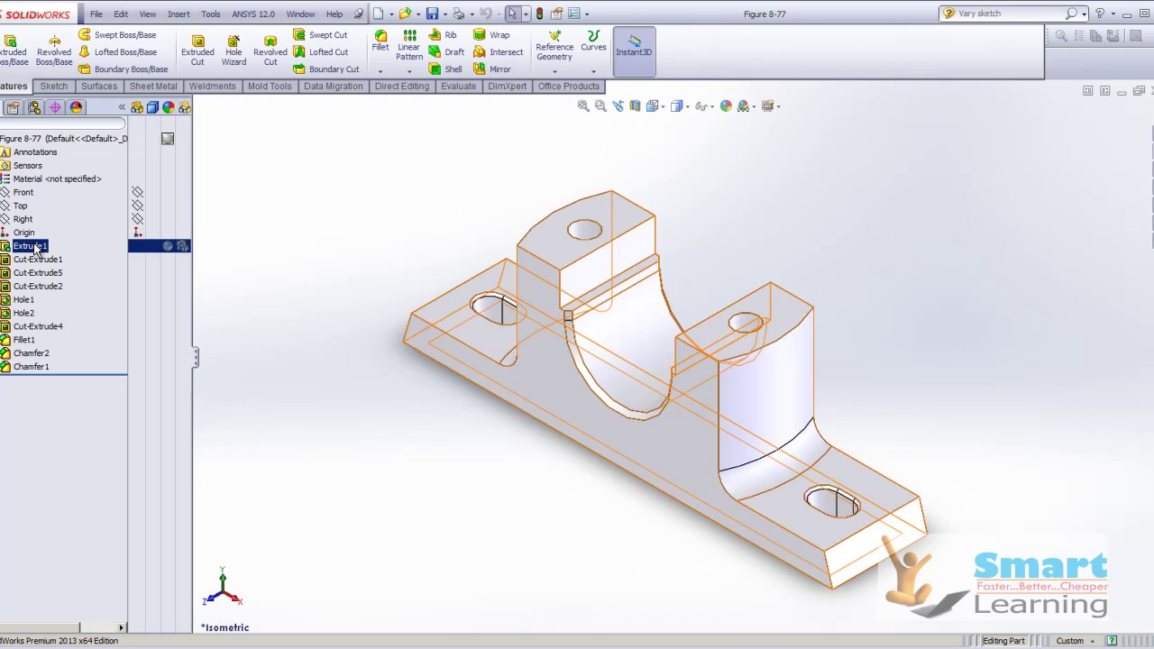
left_click(184, 248)
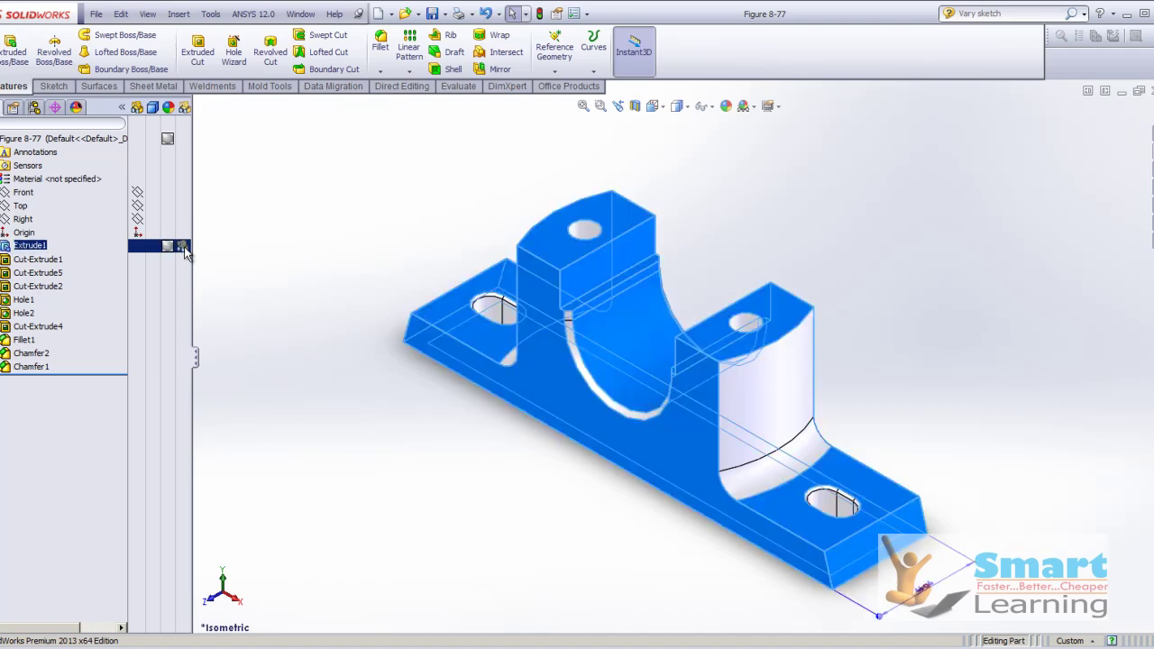
left_click(282, 283)
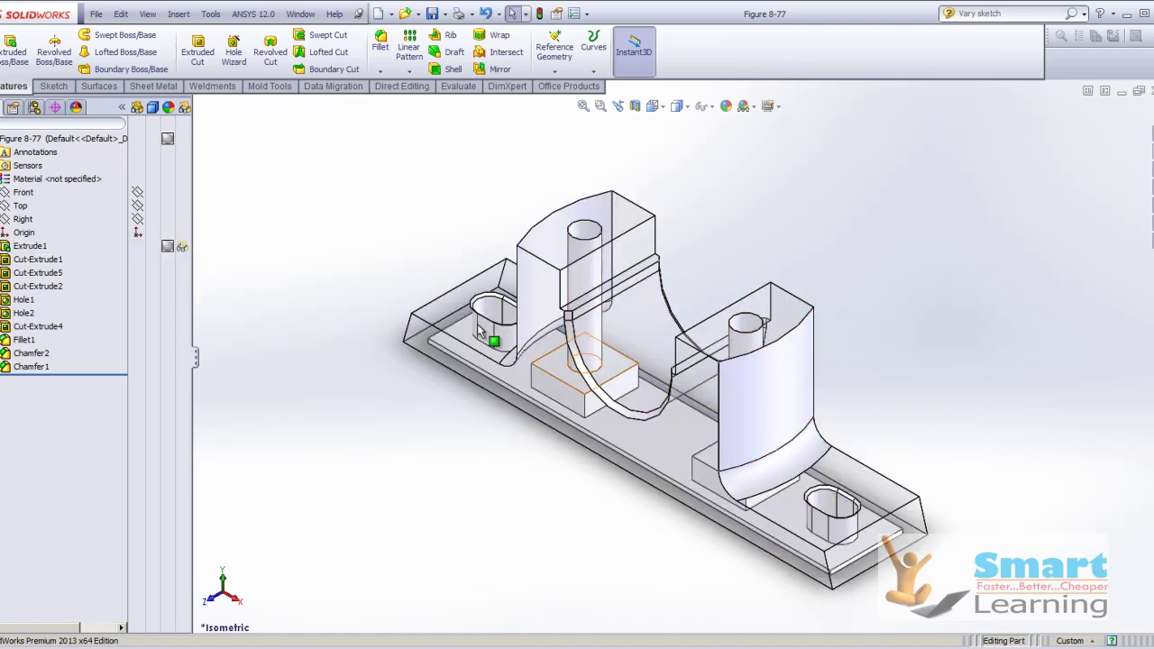
middle_click_drag(547, 405, 399, 472)
Open the appearance settings of Extrude1 to review the colour options, and close them without applying changes
left_click(181, 250)
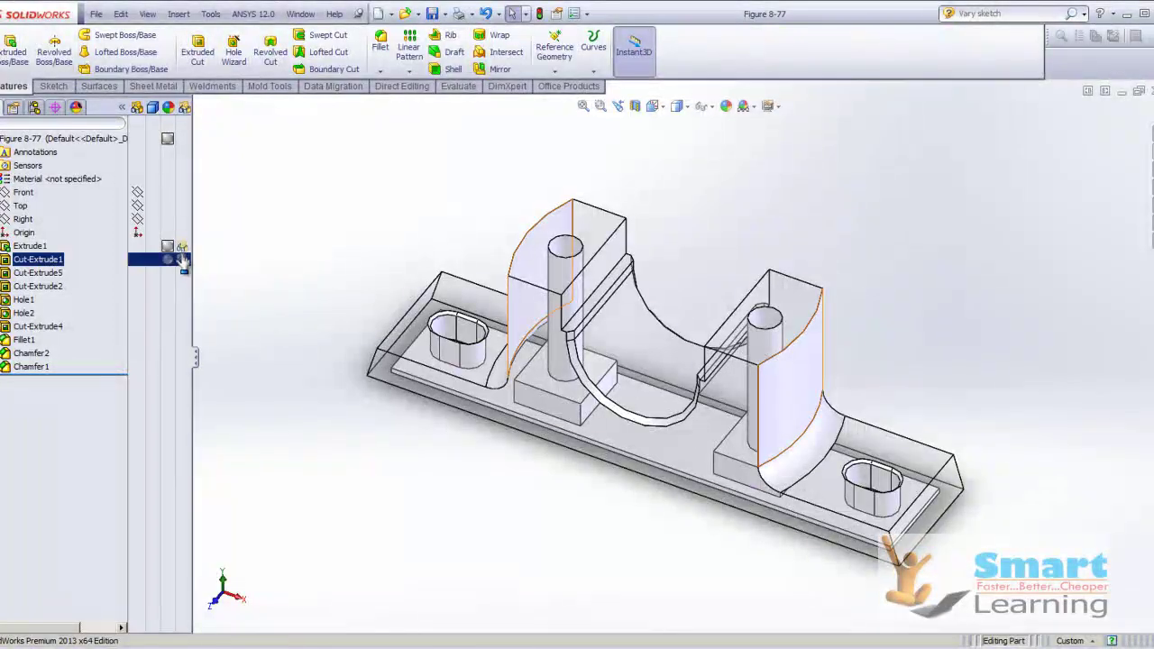
left_click(184, 253)
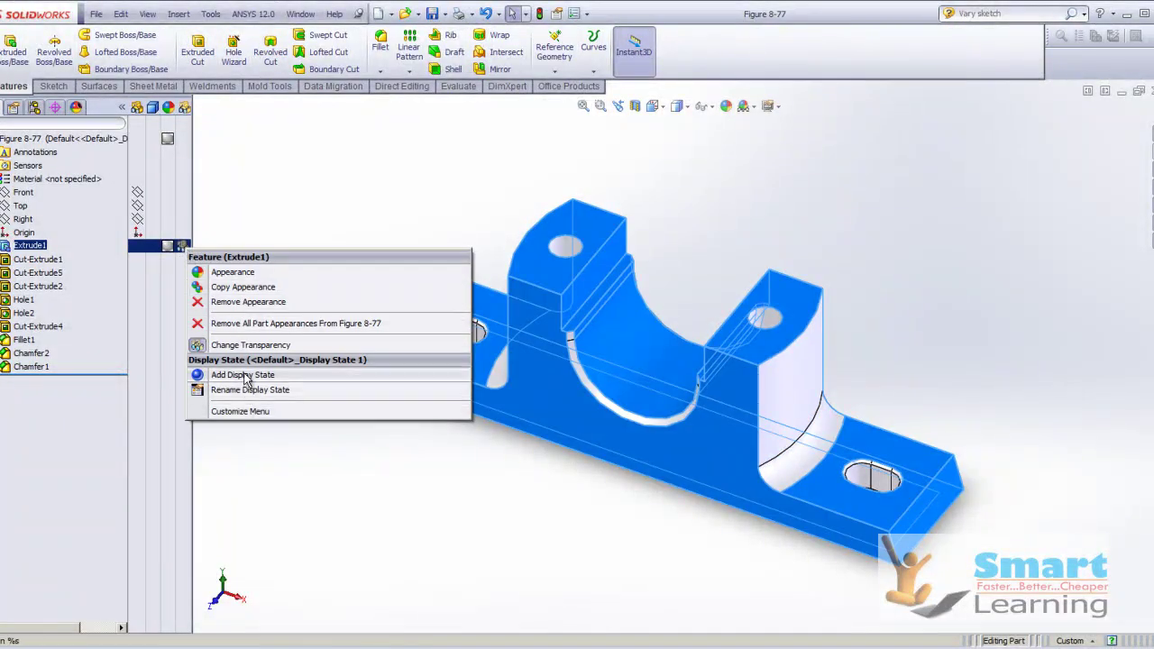
left_click(241, 273)
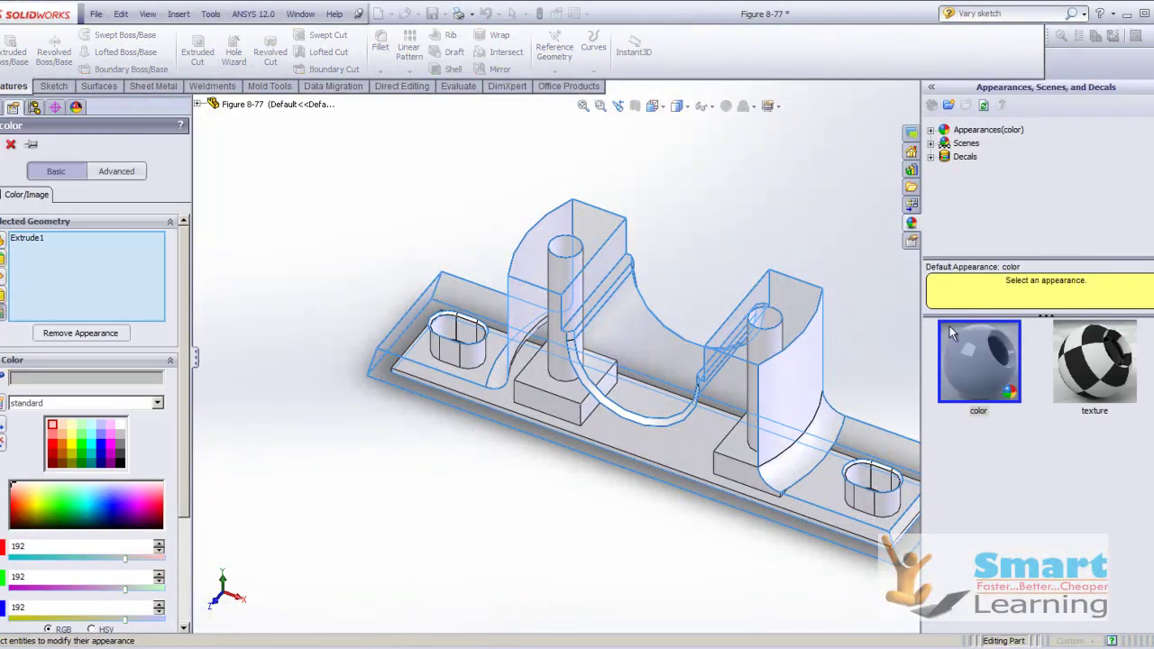
left_click_drag(183, 390, 180, 309)
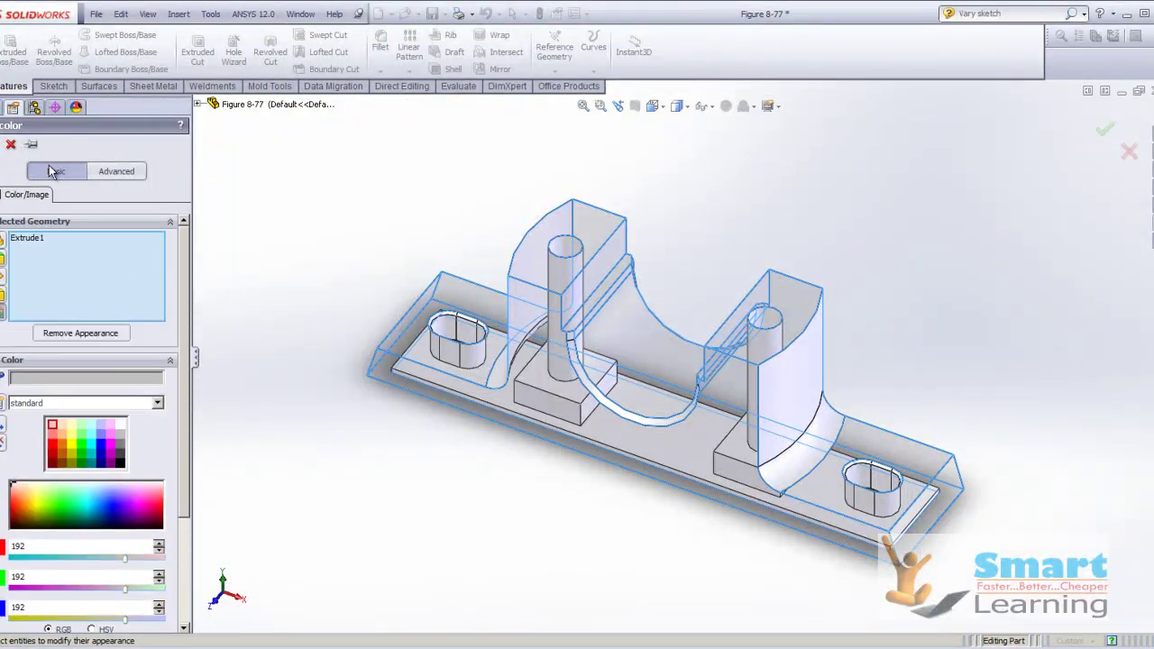
left_click(10, 144)
Make Cut-Extrude5, Hole1, Hole2, Fillet1 and Chamfer2 transparent as well and inspect the part
left_click(42, 287)
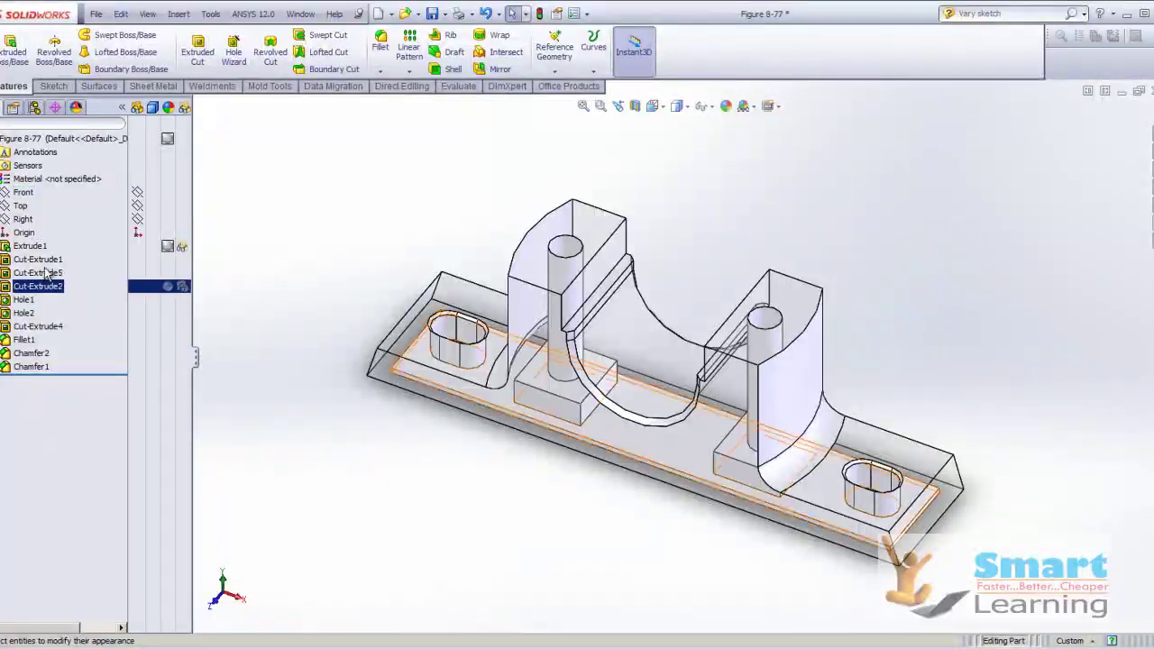
left_click(182, 274)
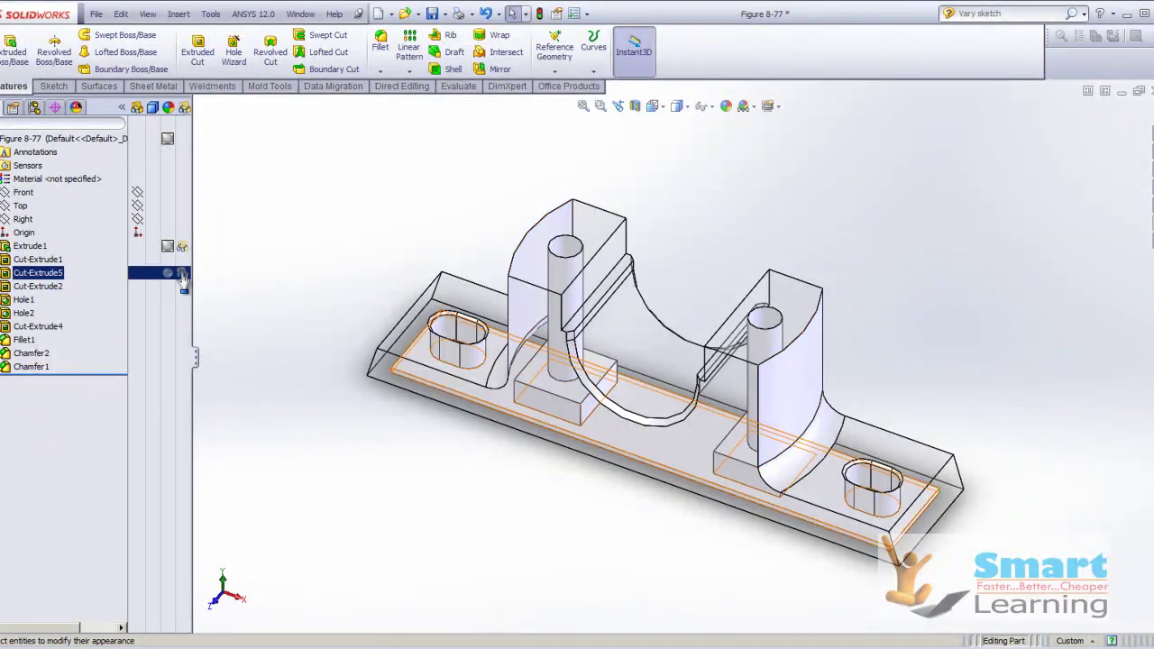
left_click(182, 287, "ctrl")
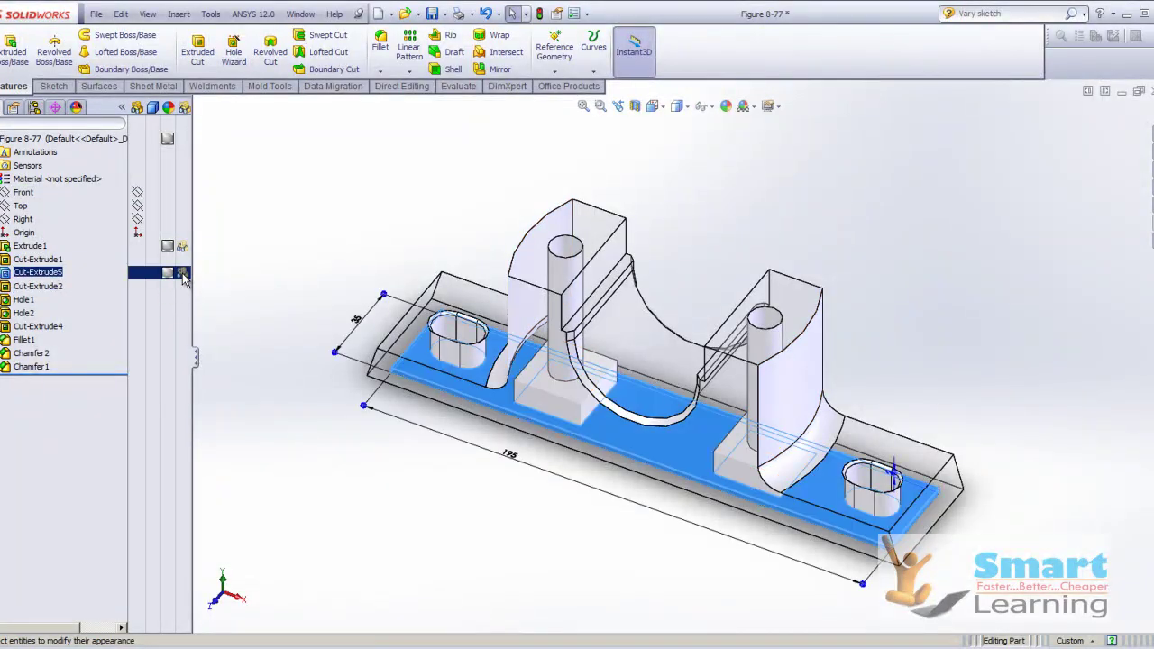
left_click(182, 299)
left_click(182, 313)
left_click(180, 340, "ctrl")
left_click(181, 341)
left_click(182, 354)
left_click(292, 313)
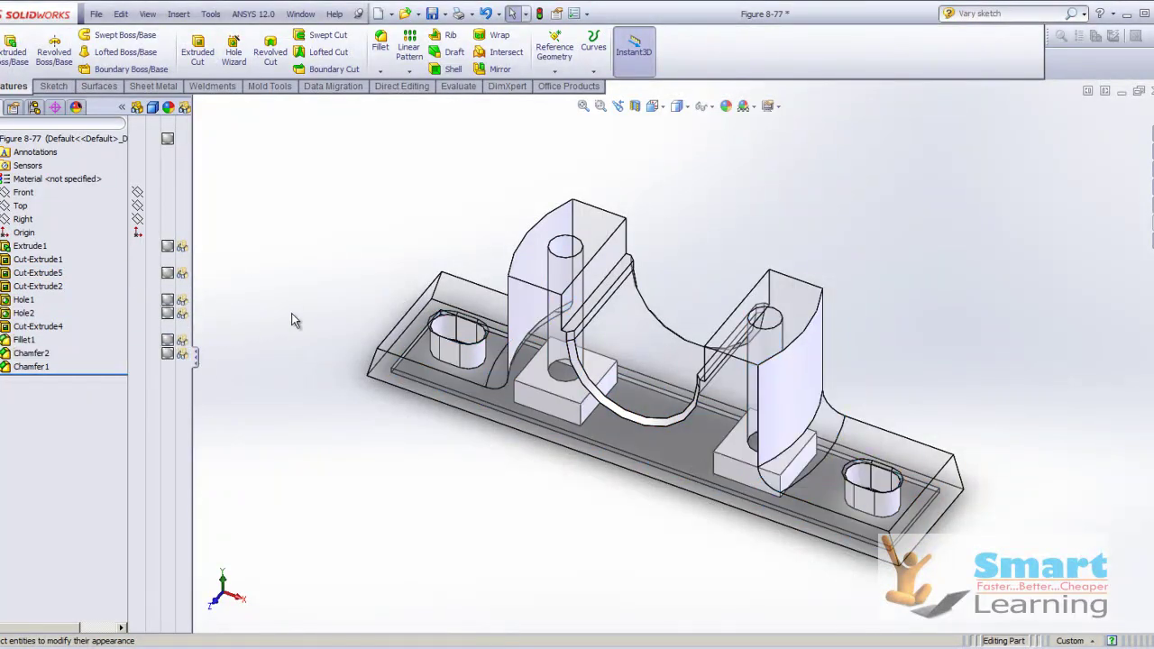
middle_click_drag(449, 255, 438, 399)
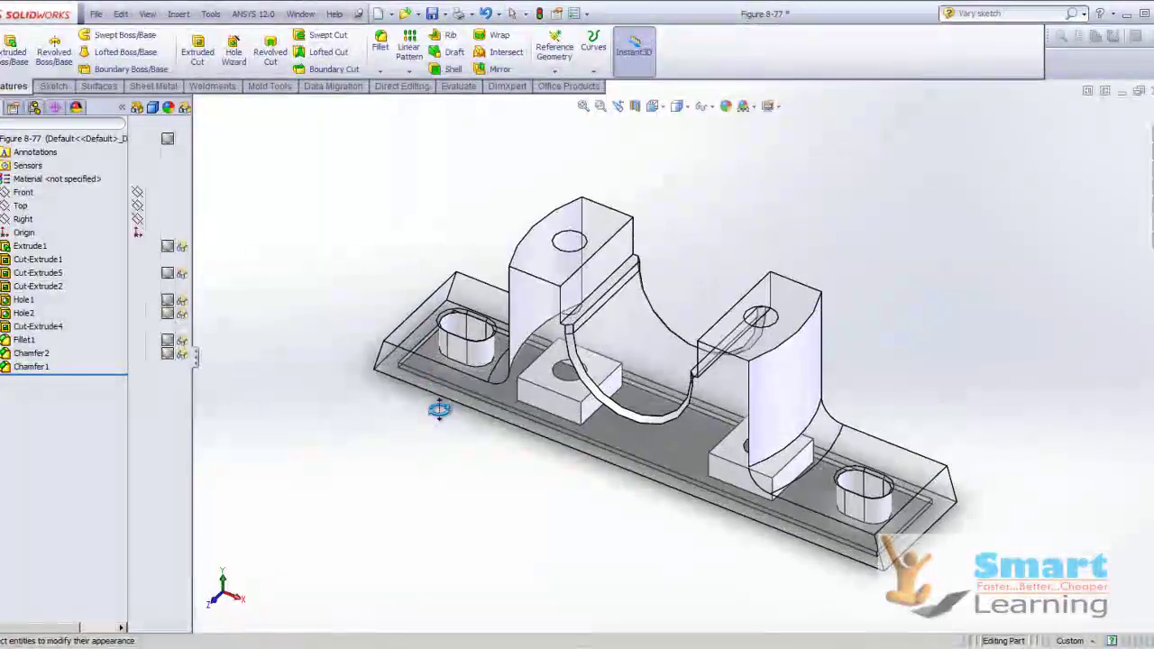
Switch to the presentation and advance past the slide on changing display states to the Tutorial 1 slide
left_click(701, 638)
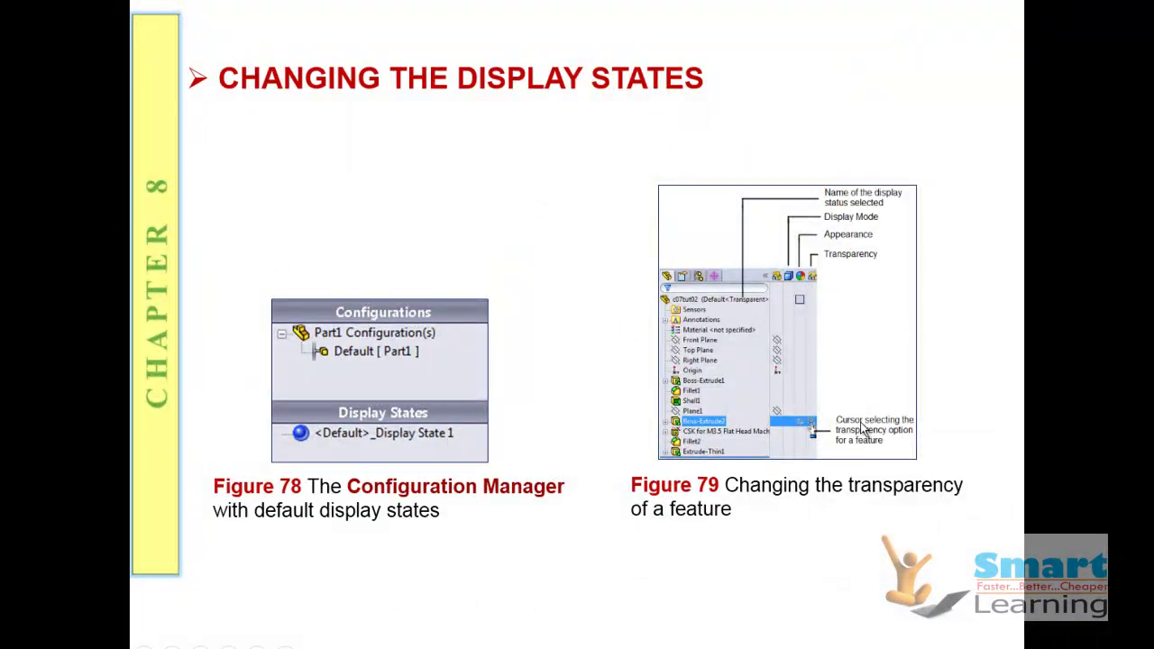
left_click(549, 331)
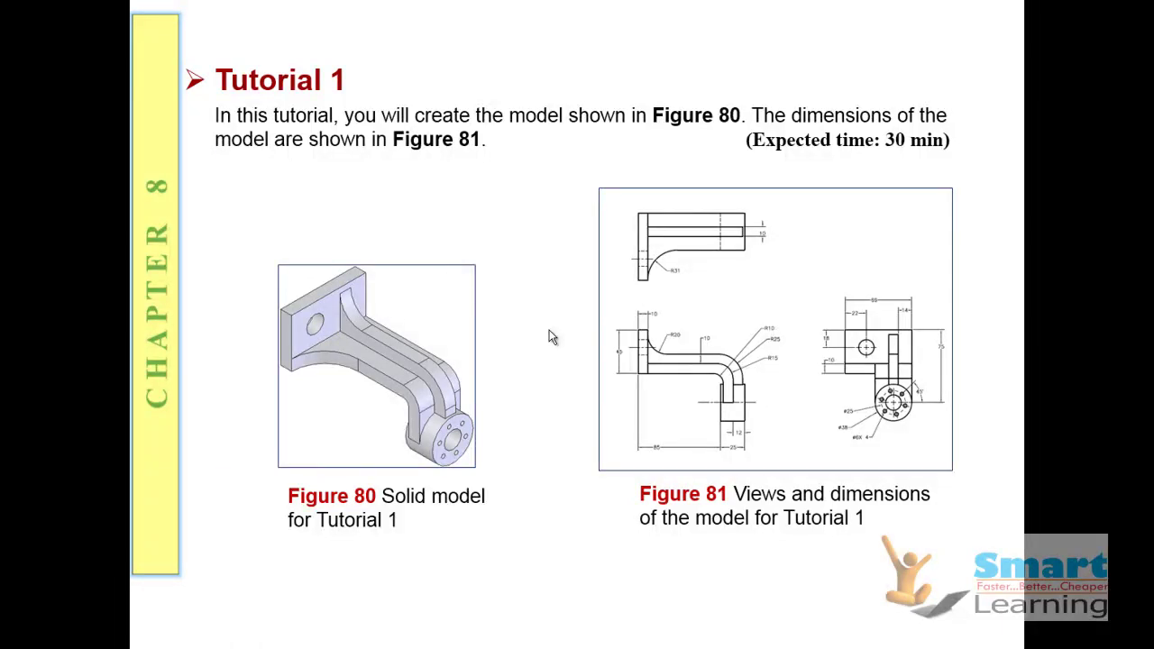